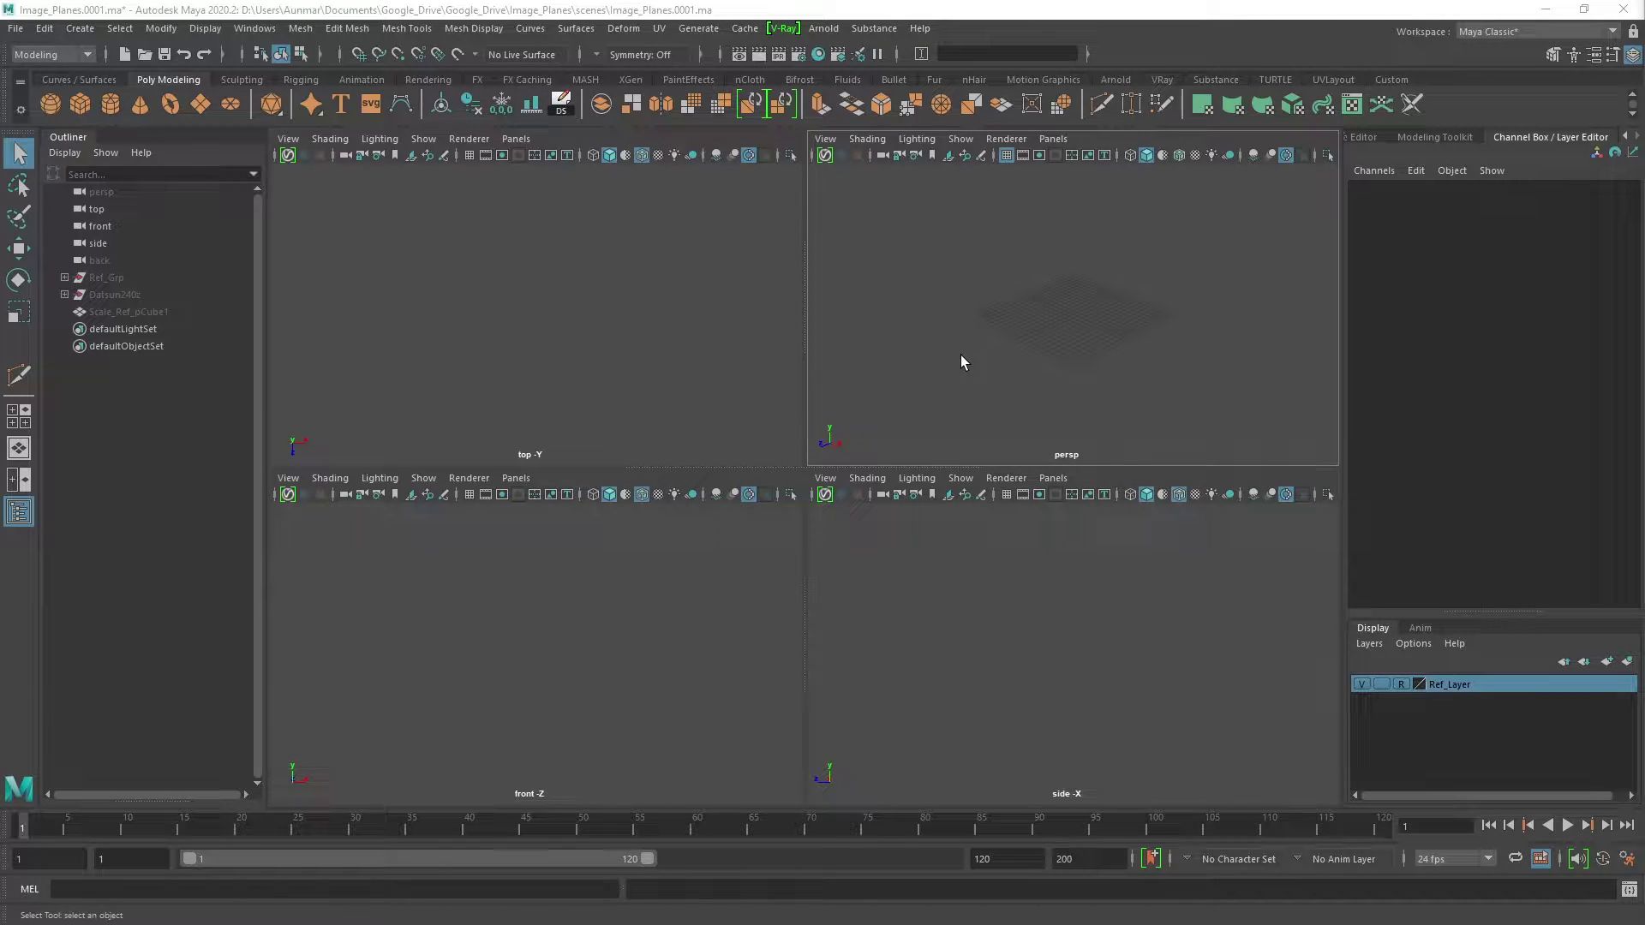
# - Import datsun-240z-1972_blueprints.png as an image plane in the side view
pyautogui.click(583, 588)
pyautogui.click(1004, 646)
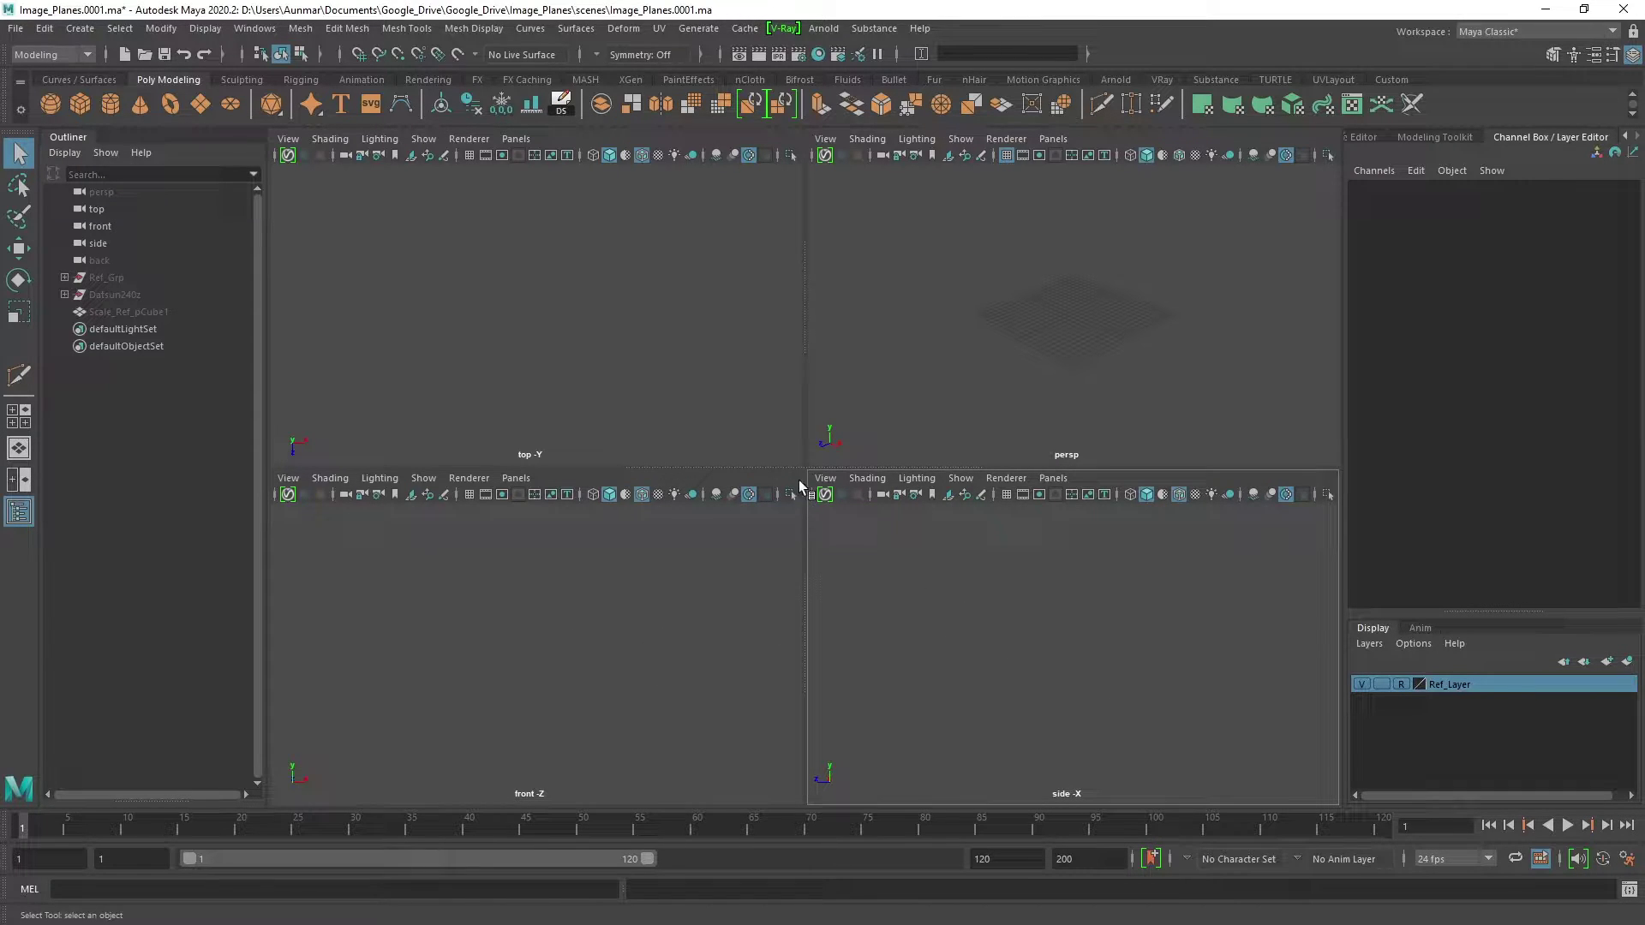
pyautogui.click(826, 478)
pyautogui.moveTo(922, 860)
pyautogui.click(1117, 860)
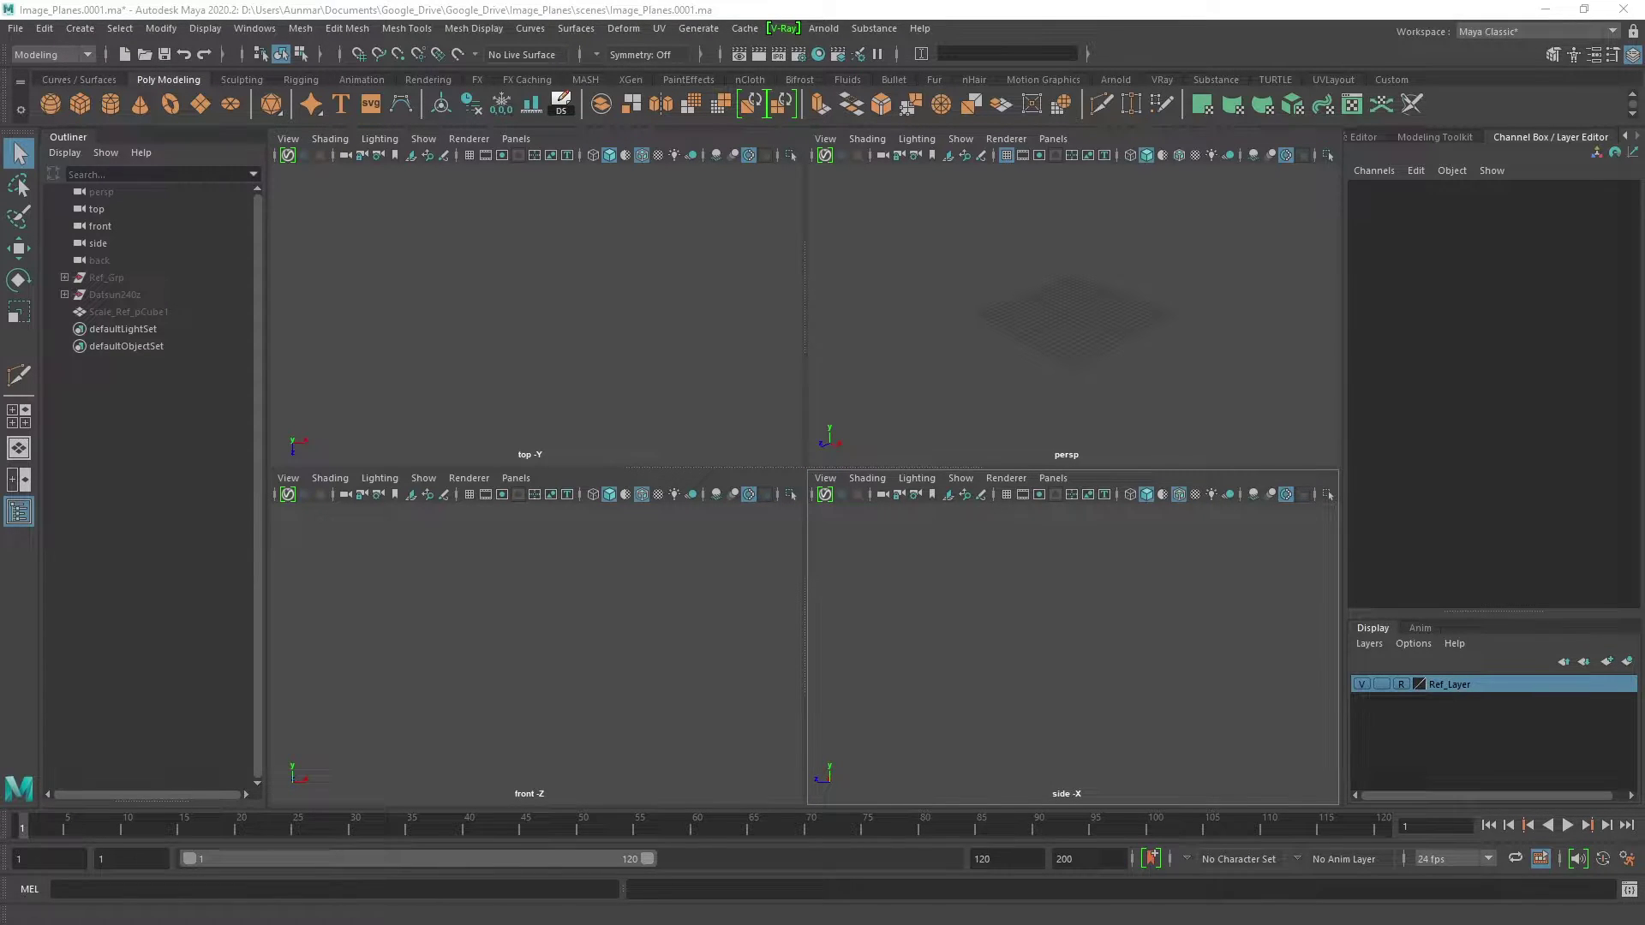
pyautogui.moveTo(1491, 448); pyautogui.dragTo(1050, 238)
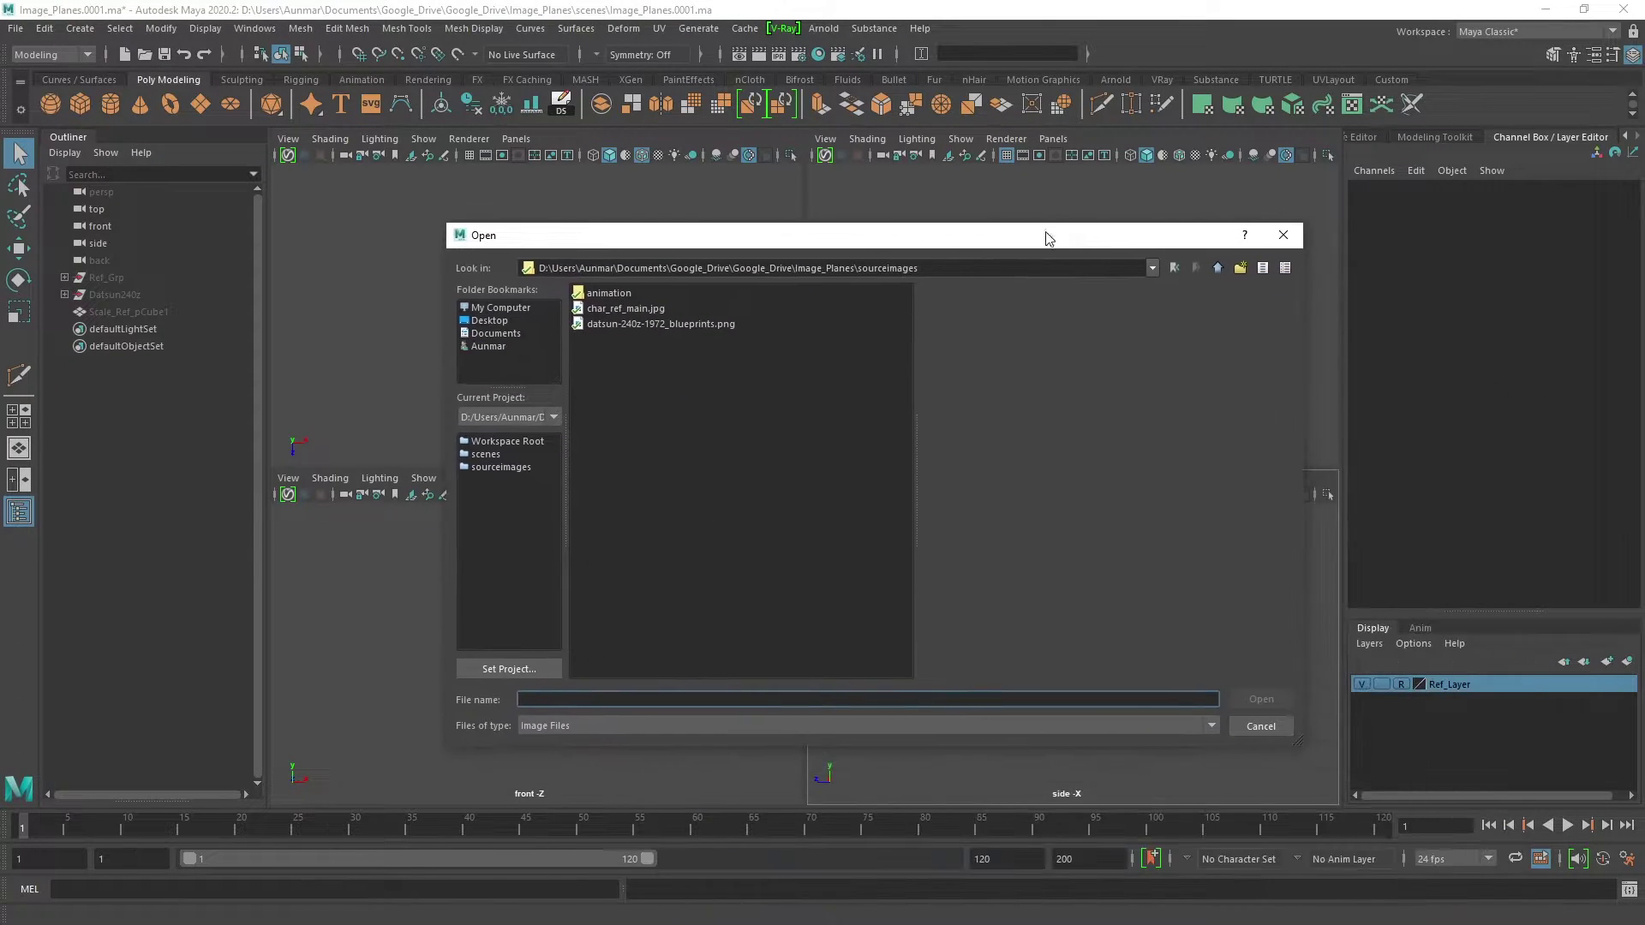
pyautogui.click(663, 325)
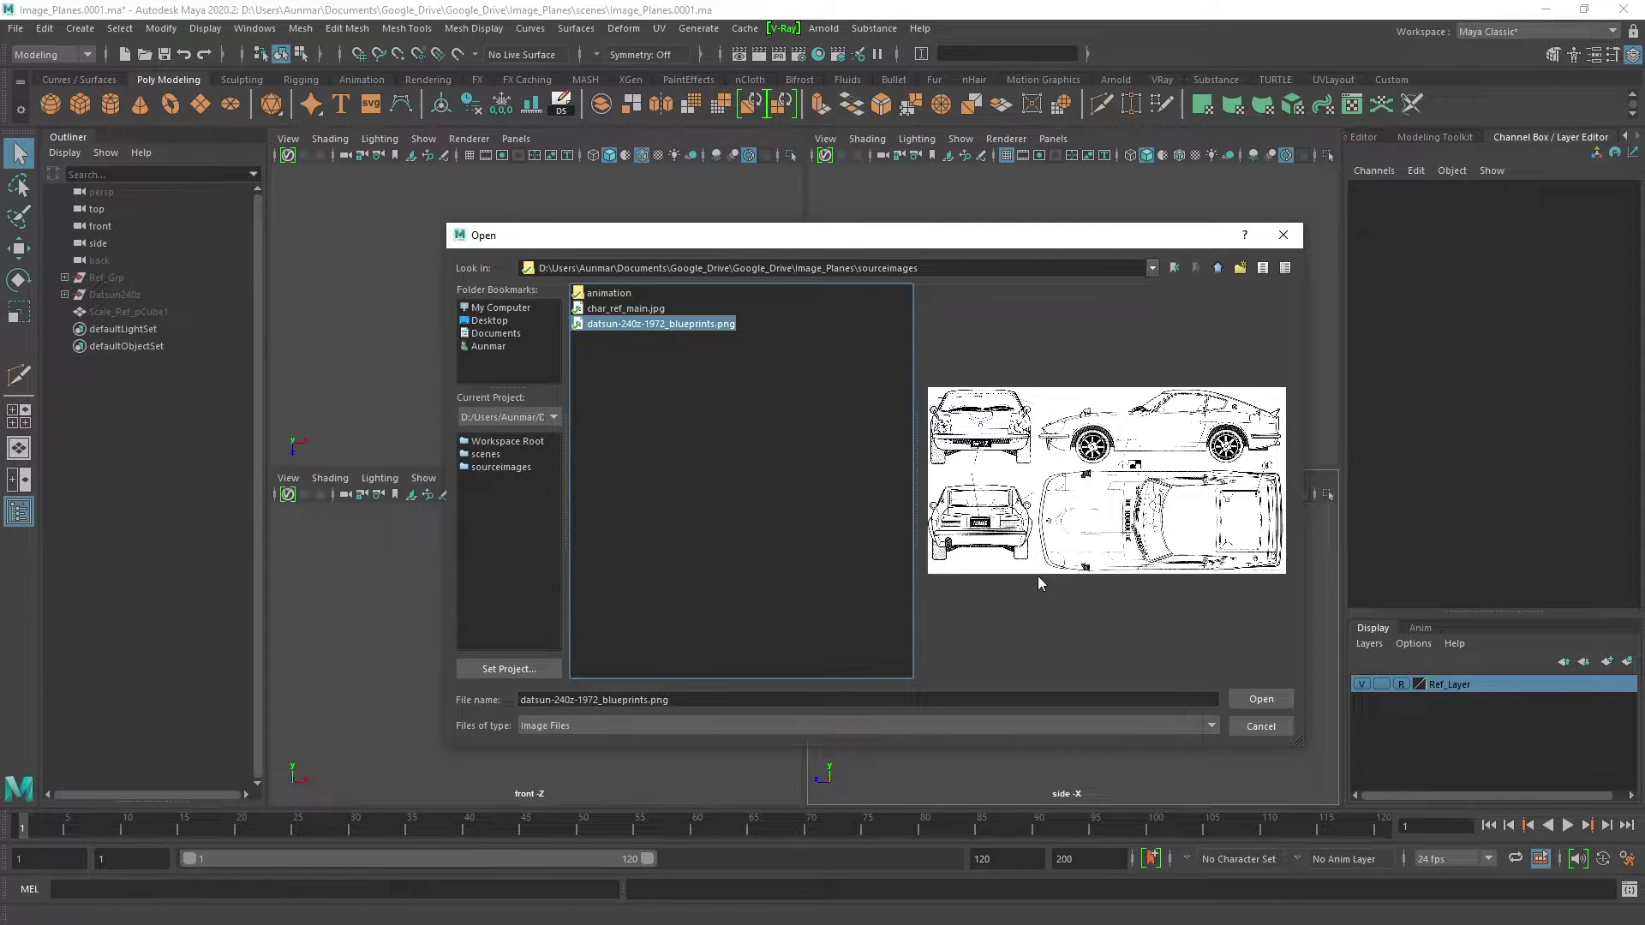
pyautogui.click(1261, 699)
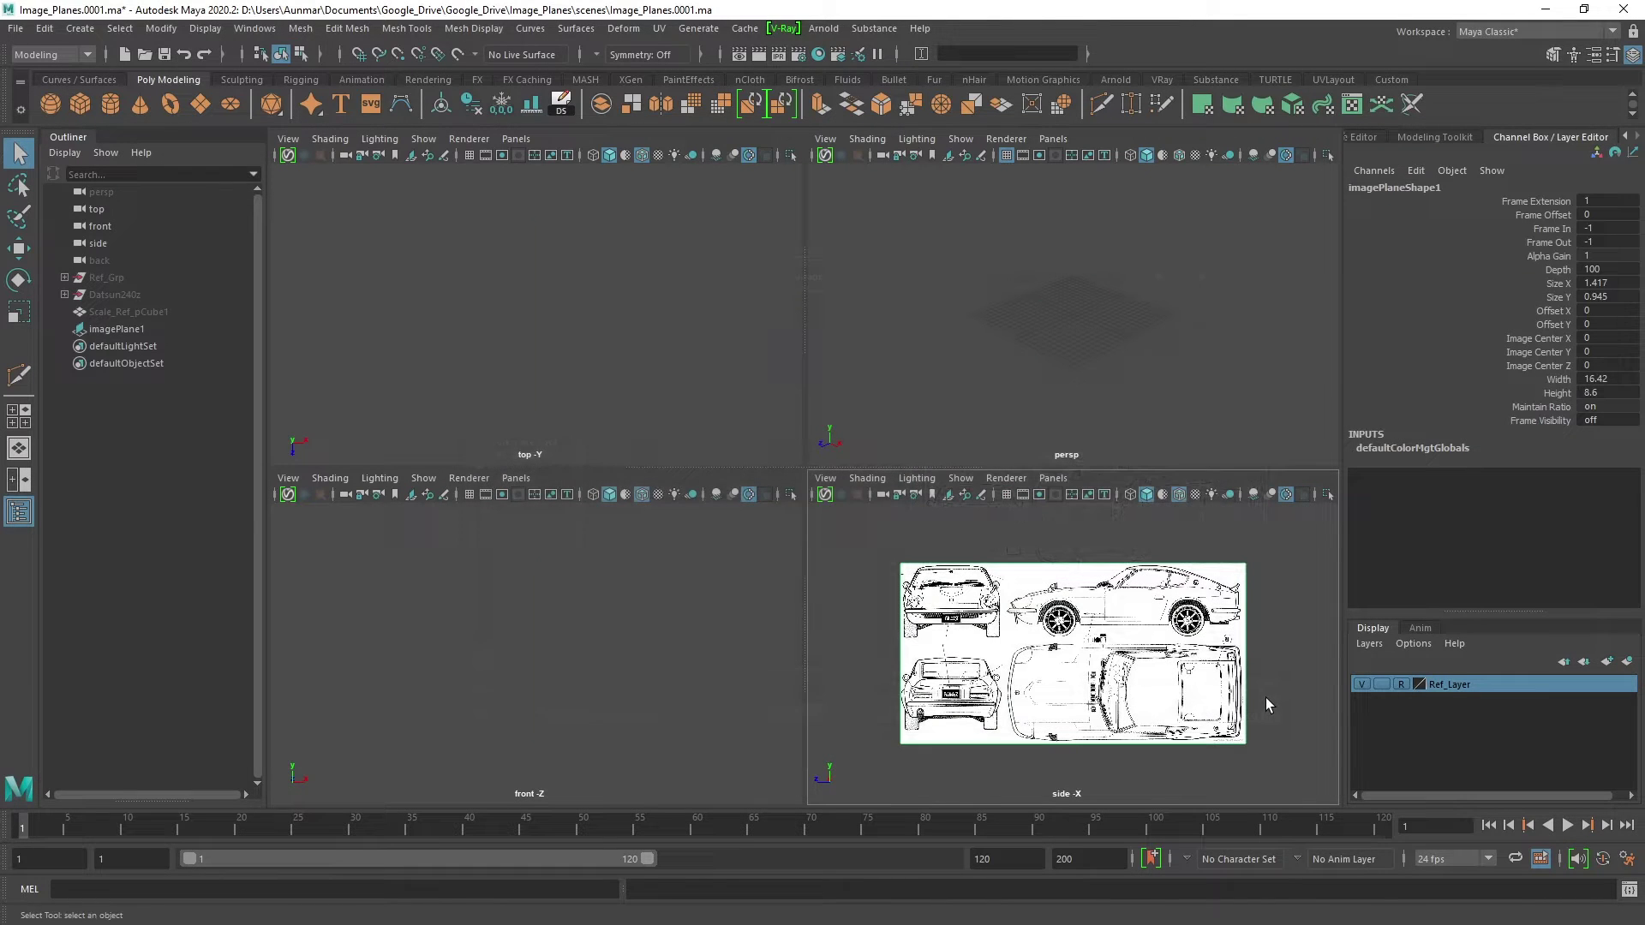
pyautogui.click(1286, 494)
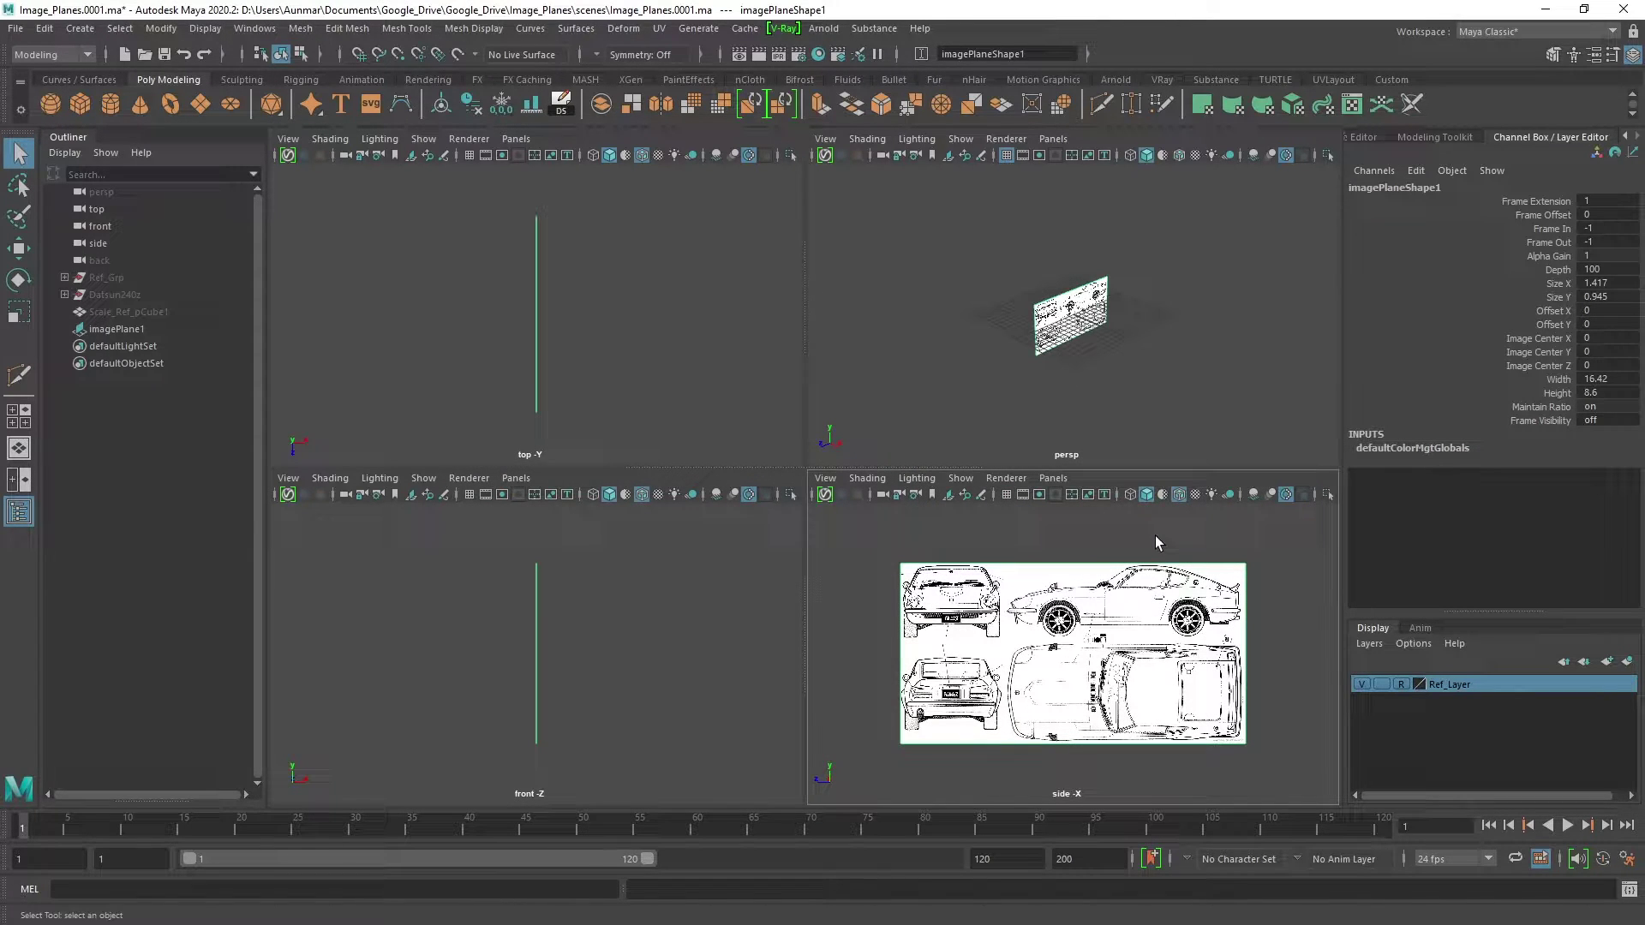
# - Set the side blueprint image plane to display only when looking through the side camera
pyautogui.keyDown('alt'); pyautogui.moveTo(1153, 353); pyautogui.dragTo(960, 360); pyautogui.keyUp('alt')
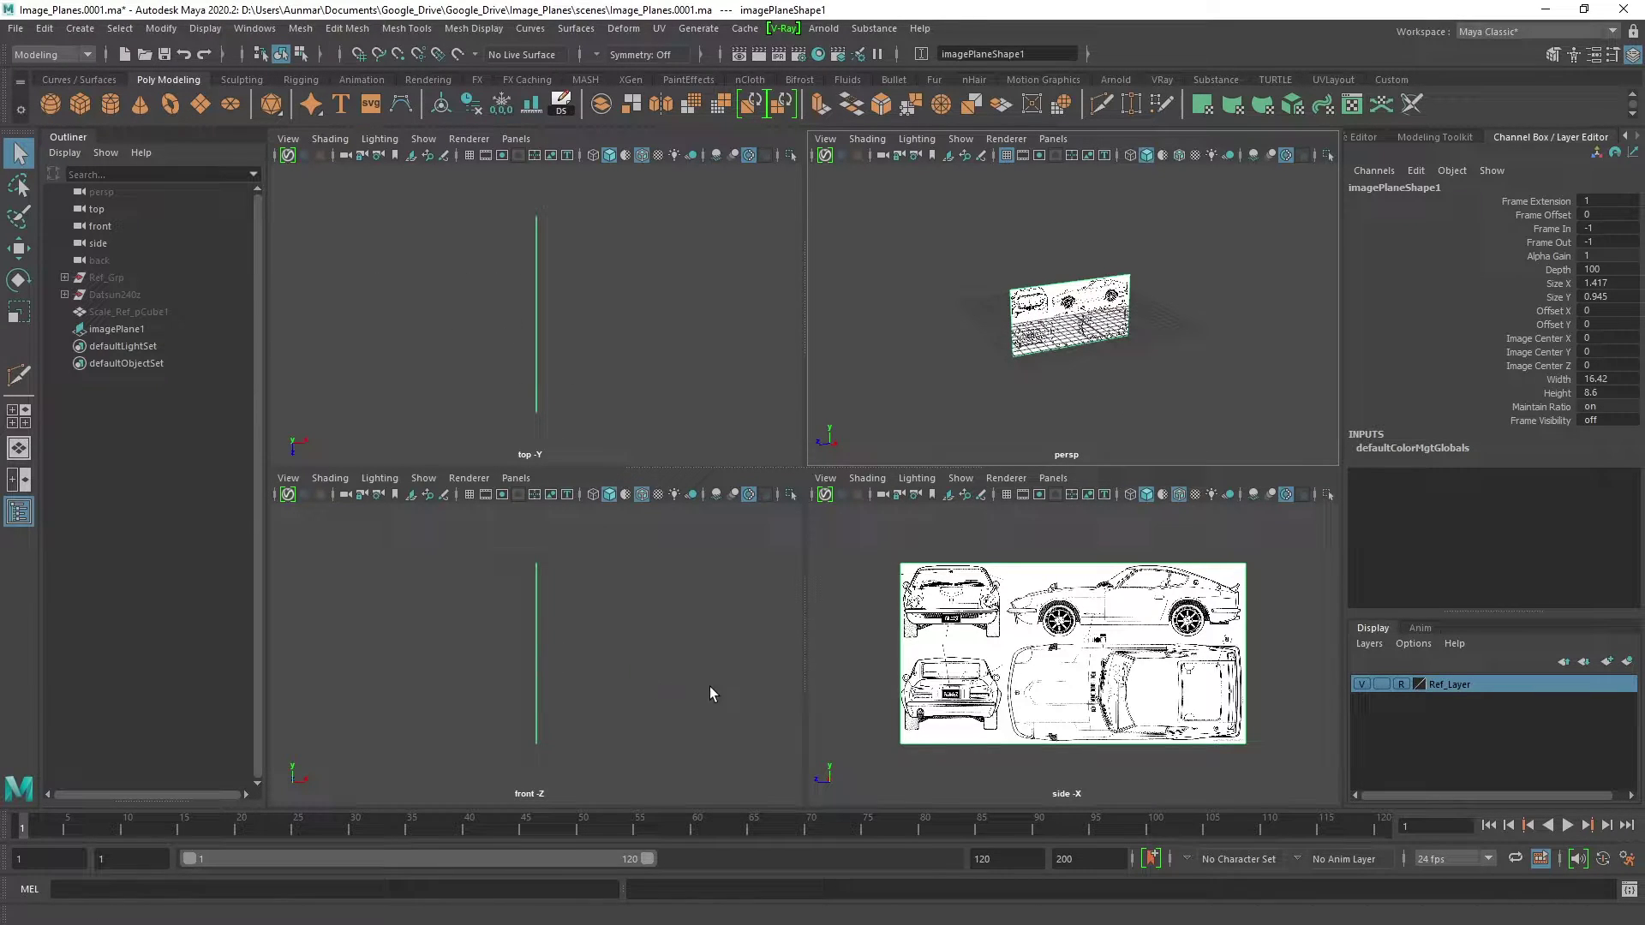
pyautogui.keyDown('alt'); pyautogui.moveTo(1014, 306); pyautogui.dragTo(1027, 299); pyautogui.keyUp('alt')
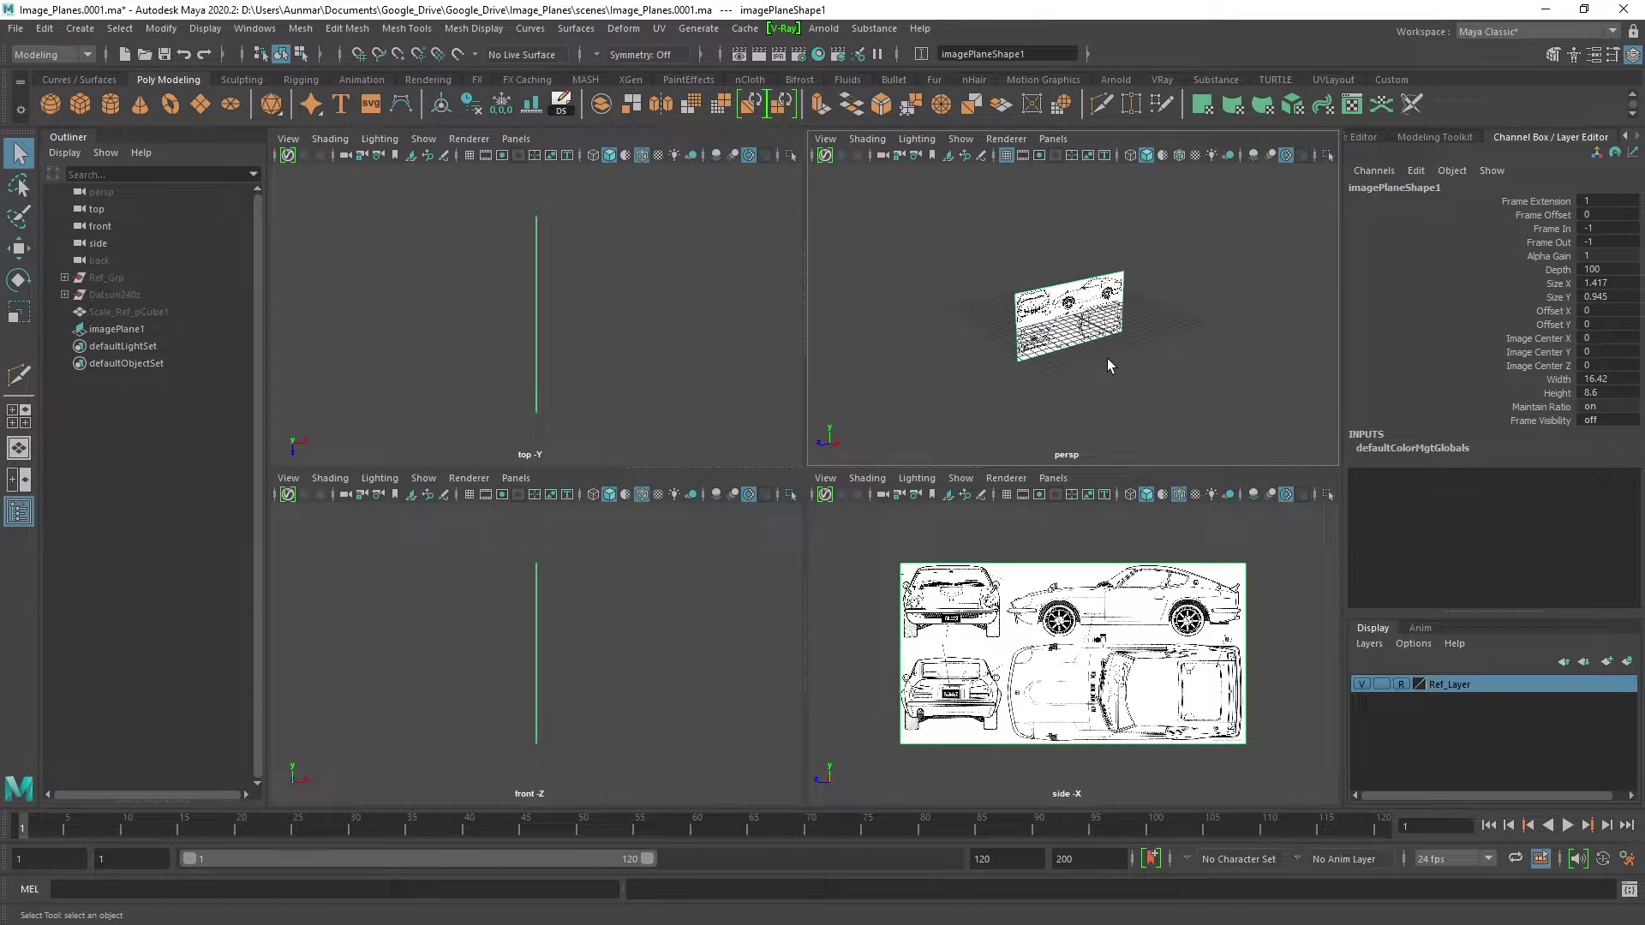
pyautogui.hotkey('ctrl', 'a')
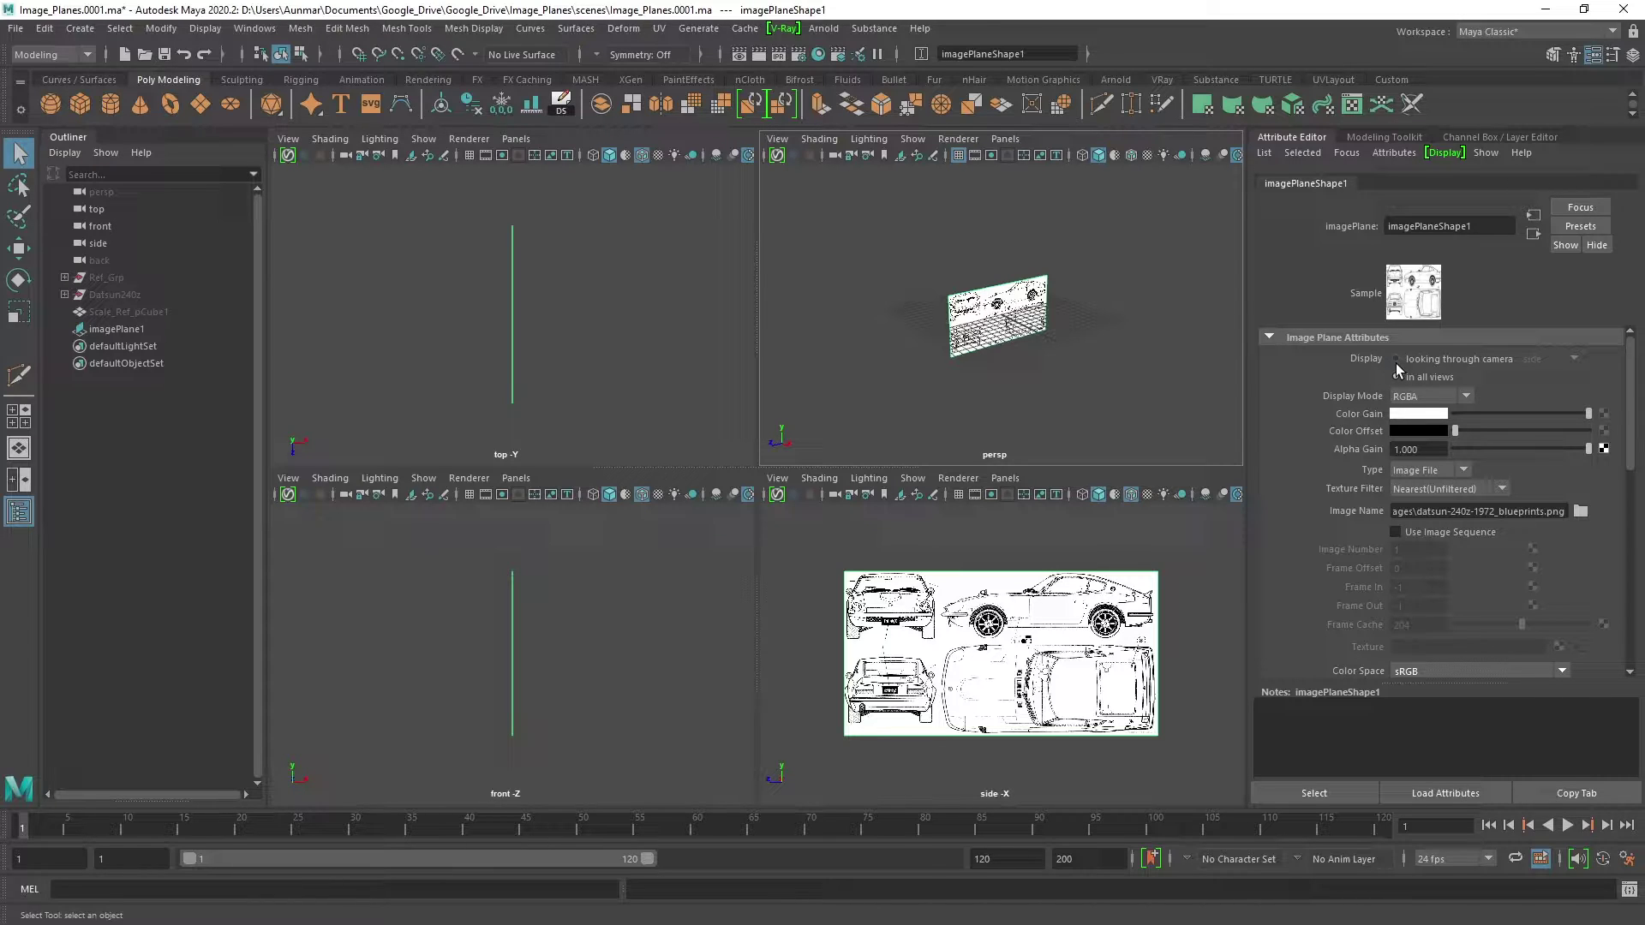
pyautogui.click(1396, 377)
pyautogui.click(1162, 561)
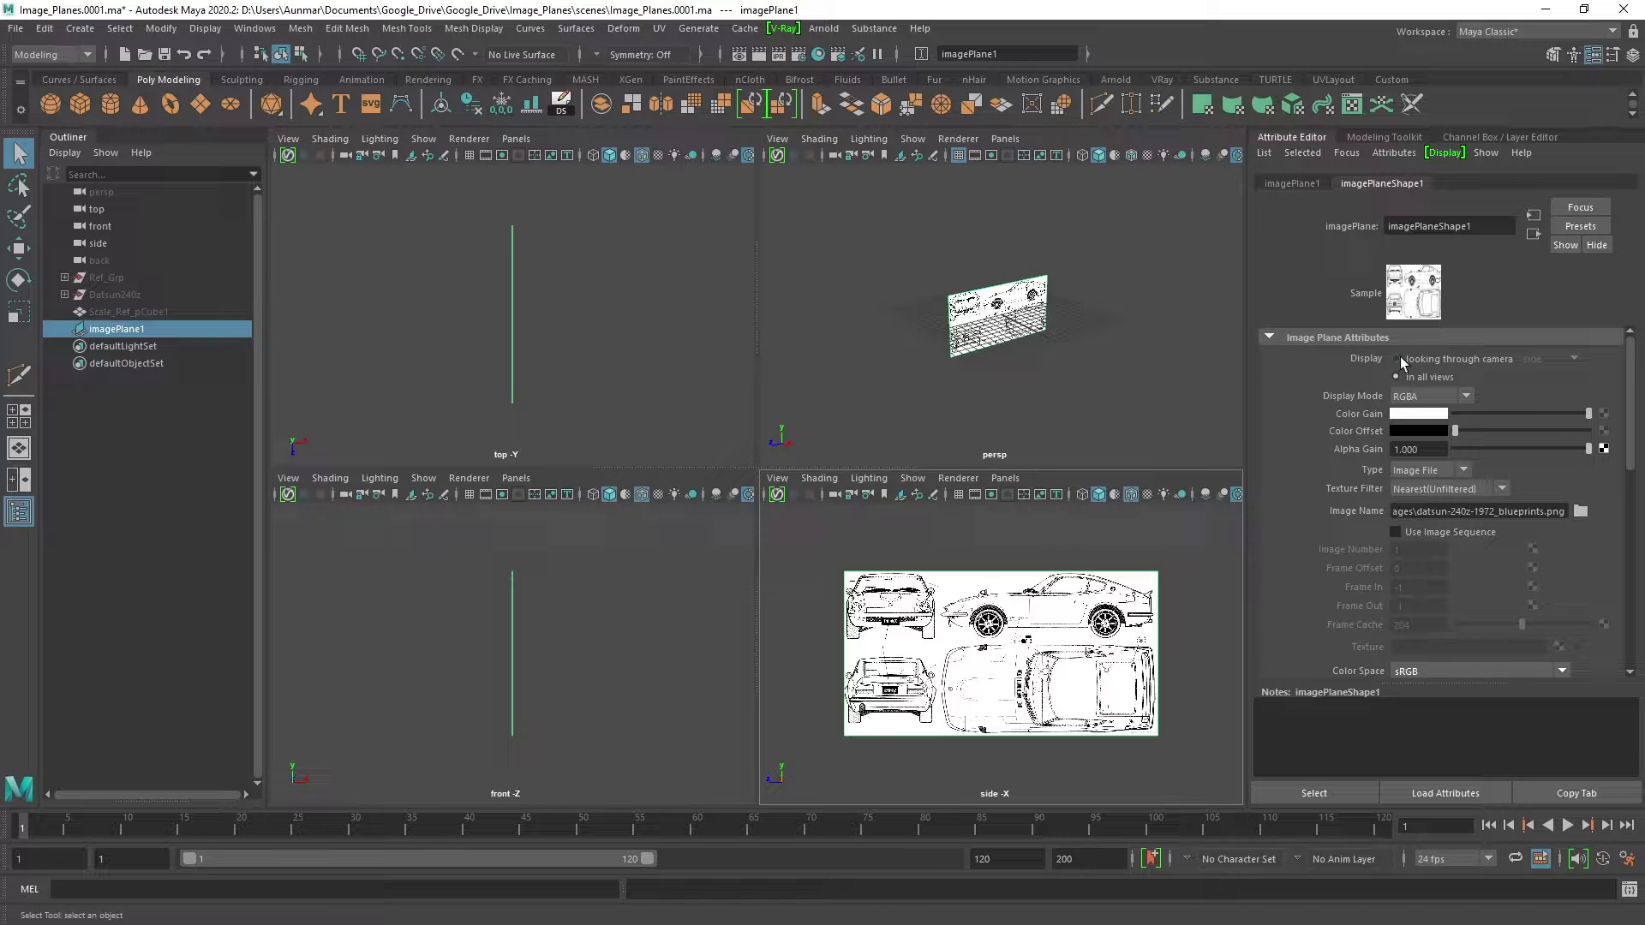
pyautogui.click(1396, 359)
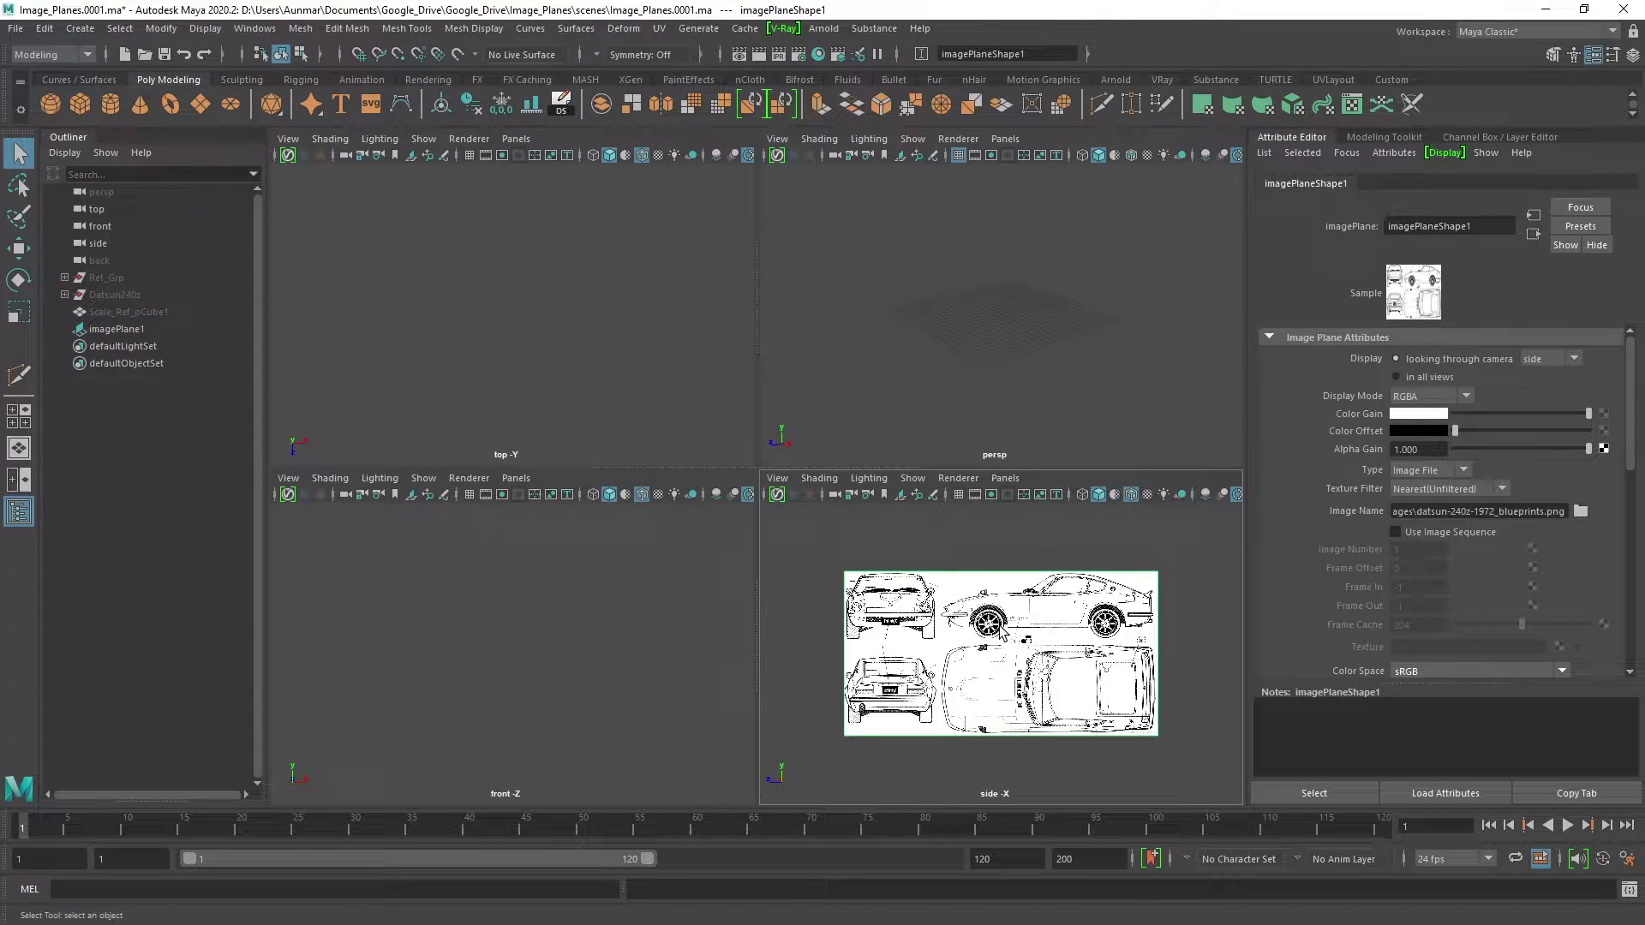
# - Import datsun-240z-1972_blueprints.png as a second image plane in the front view
pyautogui.click(588, 627)
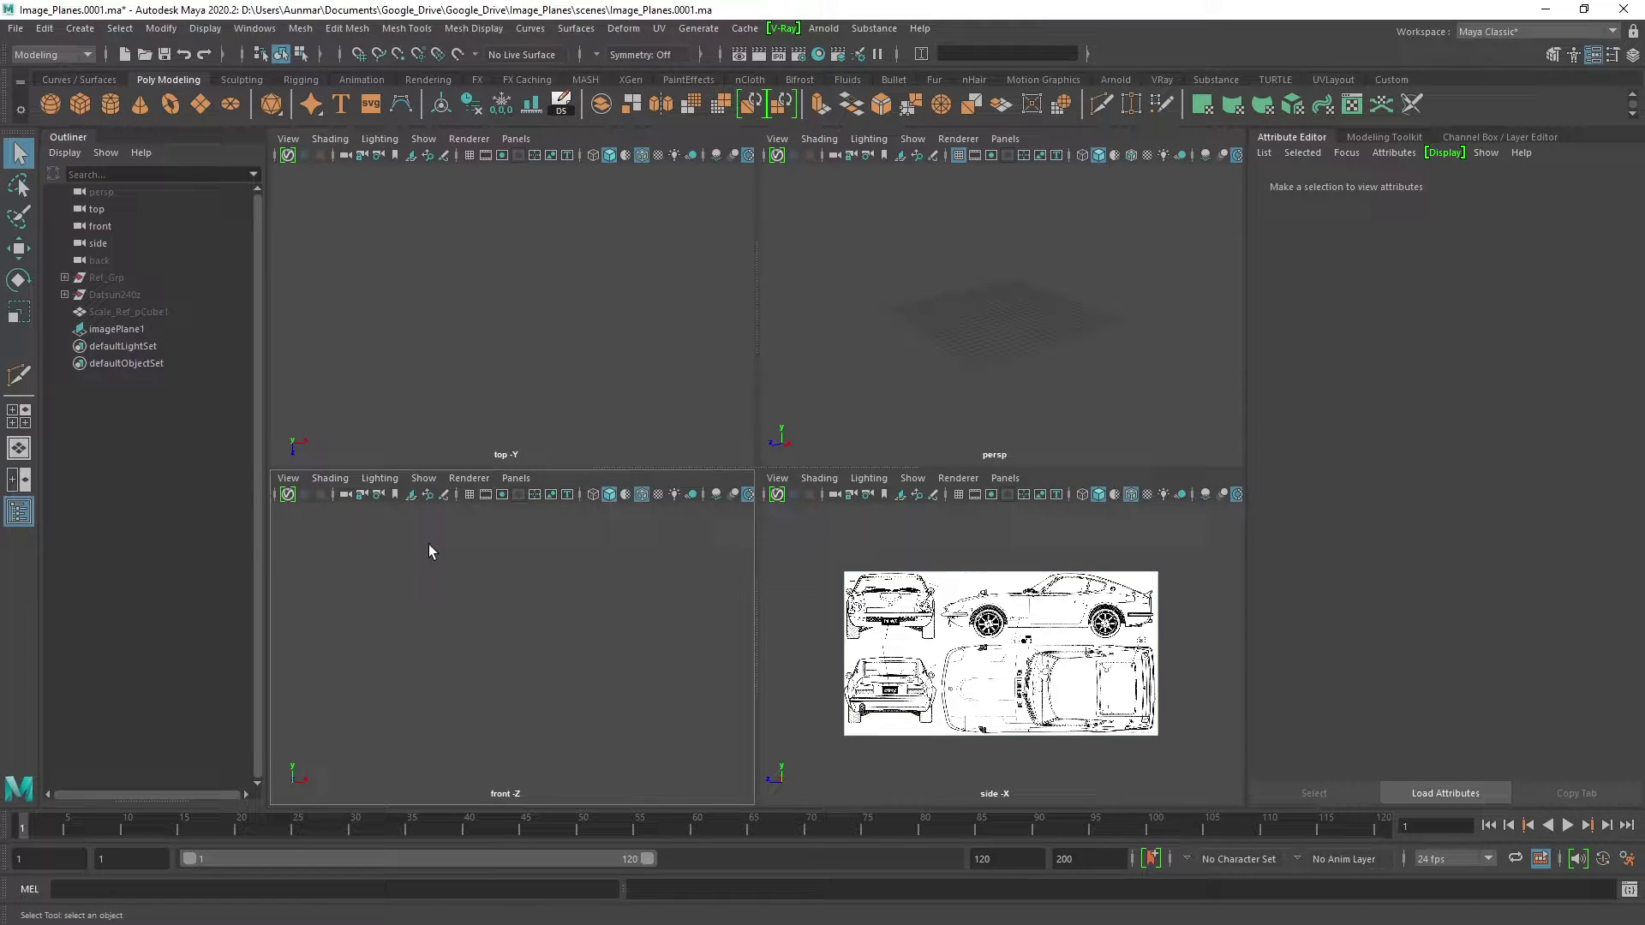
pyautogui.click(288, 478)
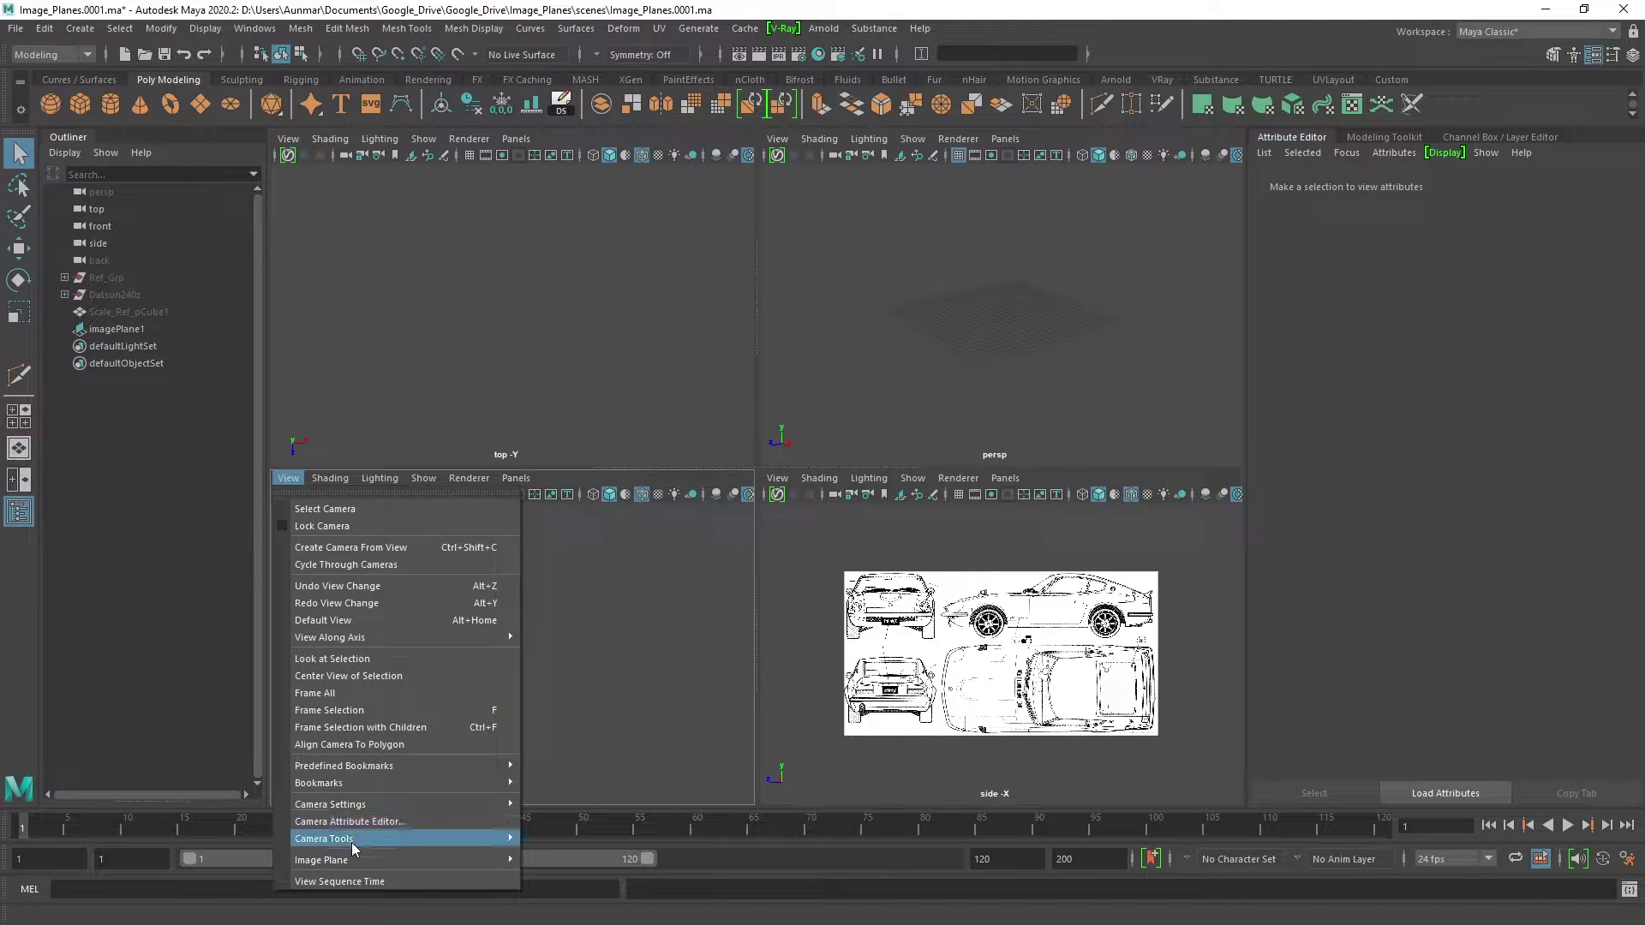
pyautogui.moveTo(358, 862)
pyautogui.click(572, 875)
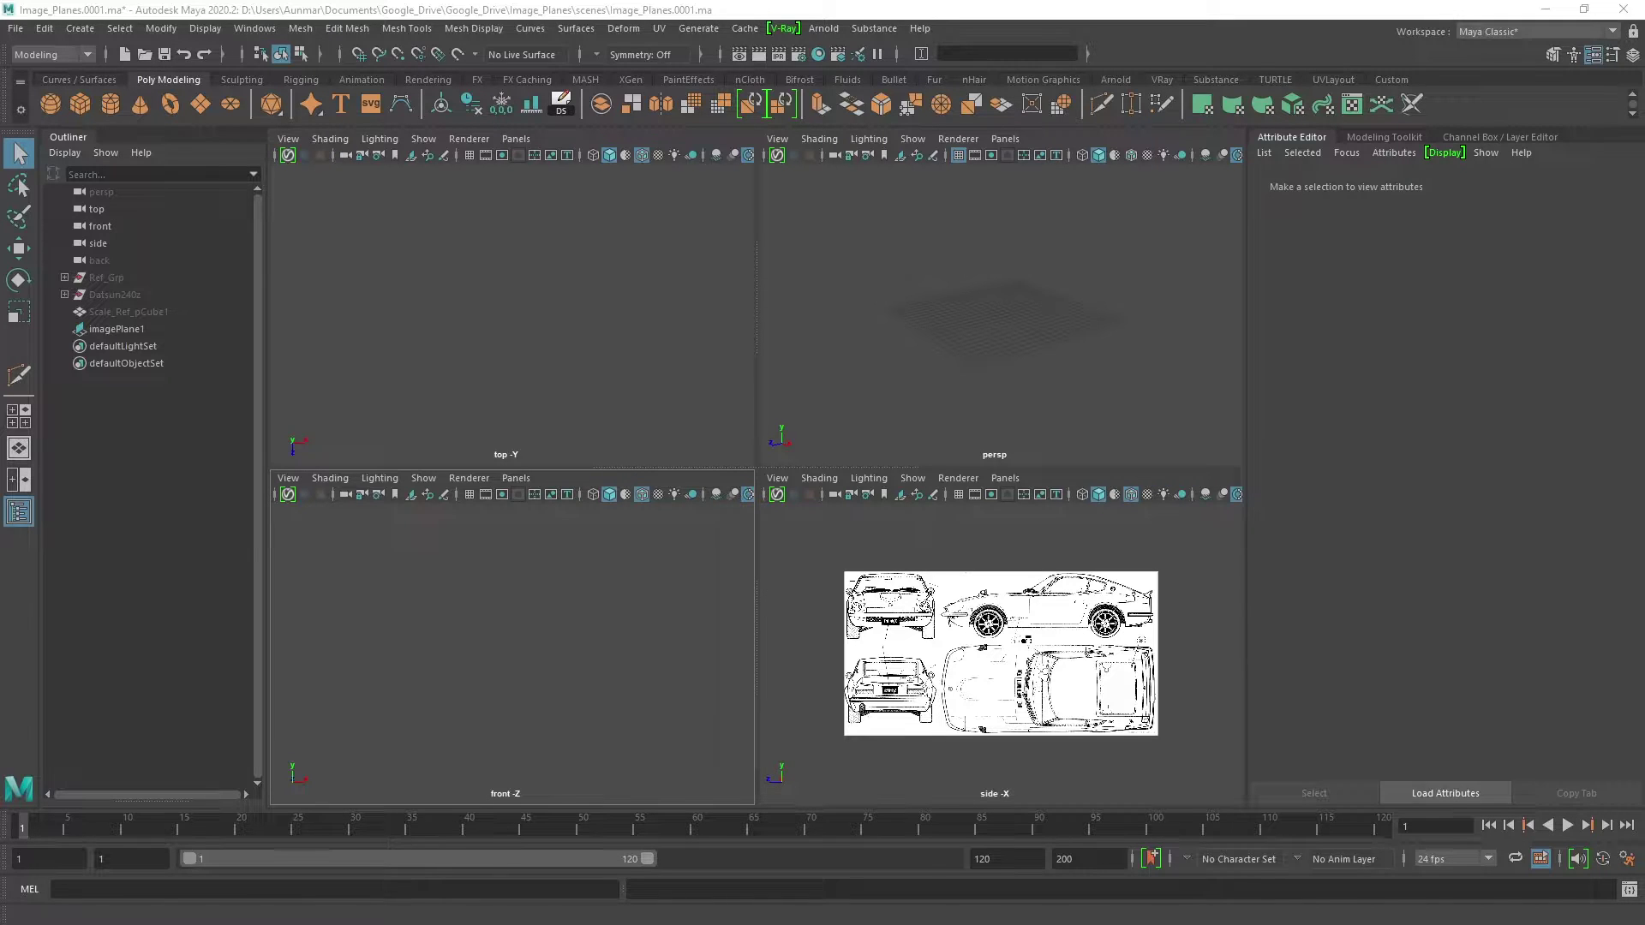
pyautogui.click(792, 321)
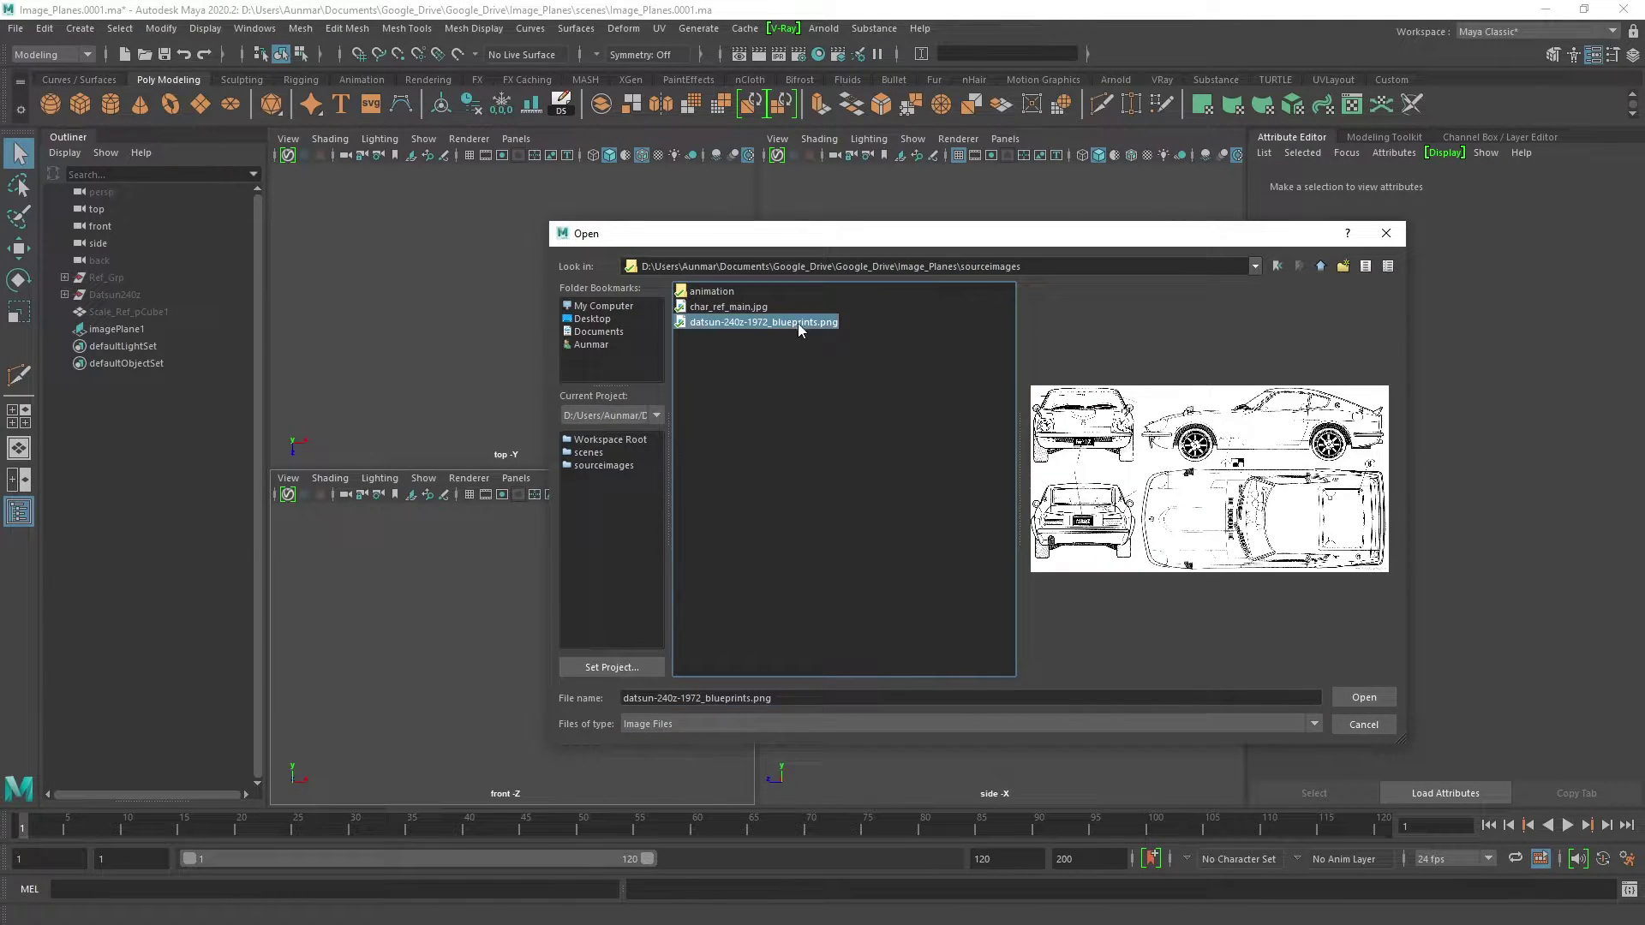
pyautogui.click(706, 308)
pyautogui.click(723, 322)
pyautogui.click(1364, 698)
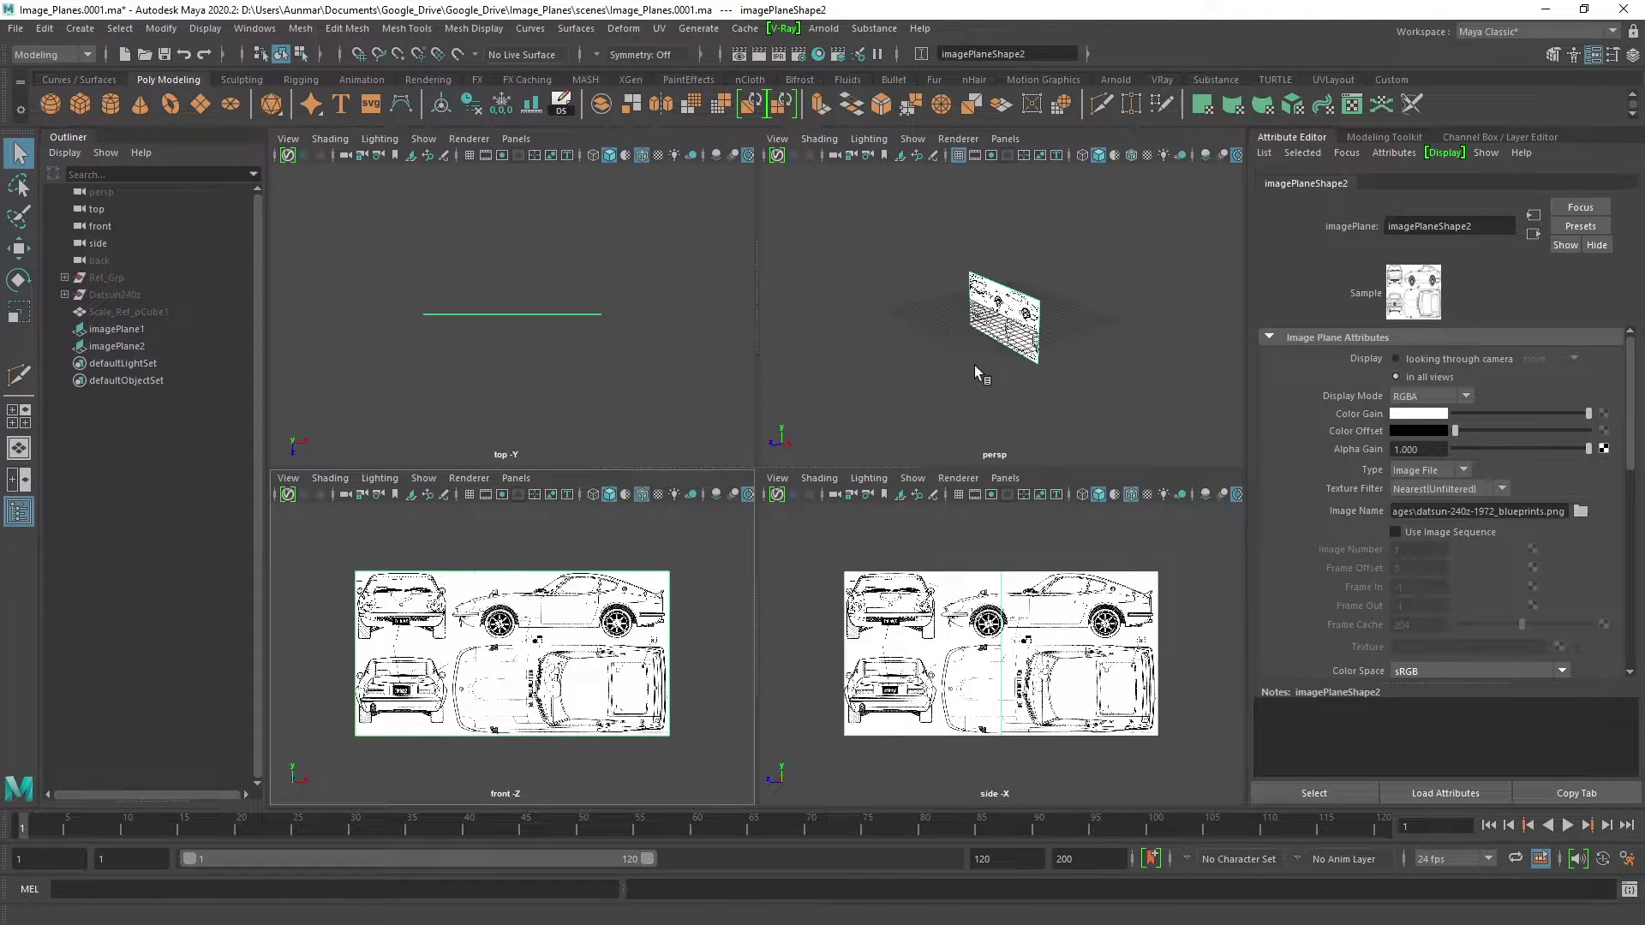
pyautogui.moveTo(934, 360)
pyautogui.keyDown('alt'); pyautogui.mouseDown()
pyautogui.moveTo(911, 357)
pyautogui.moveTo(926, 336)
pyautogui.mouseUp(); pyautogui.keyUp('alt')
pyautogui.scroll(1, 926, 338)
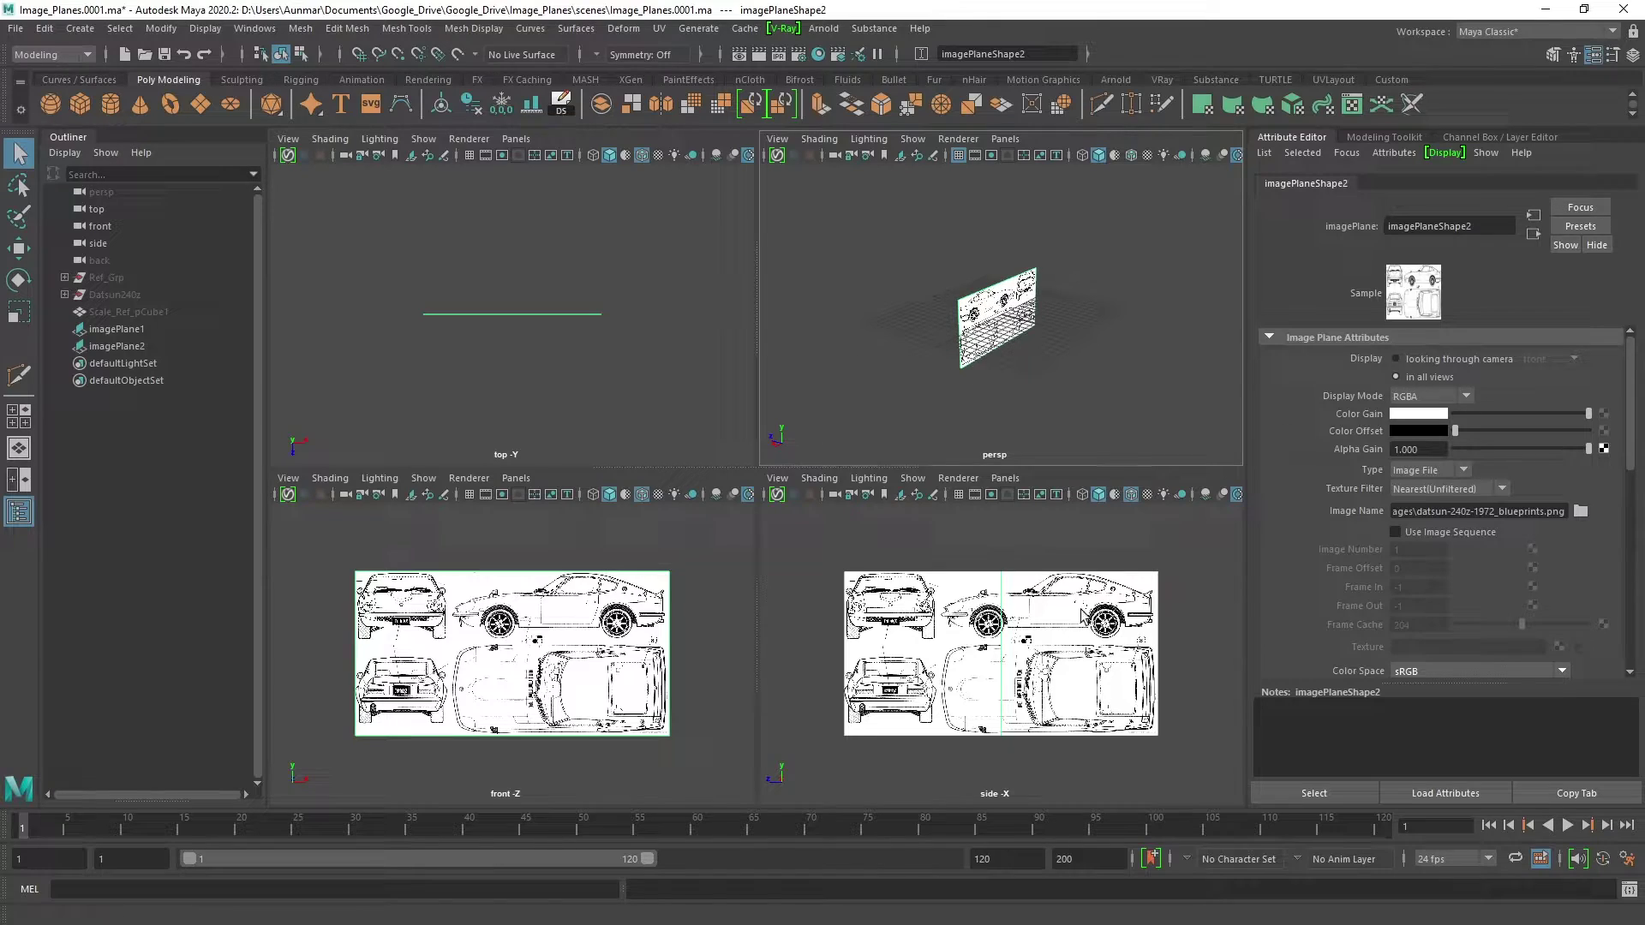
pyautogui.click(1024, 680)
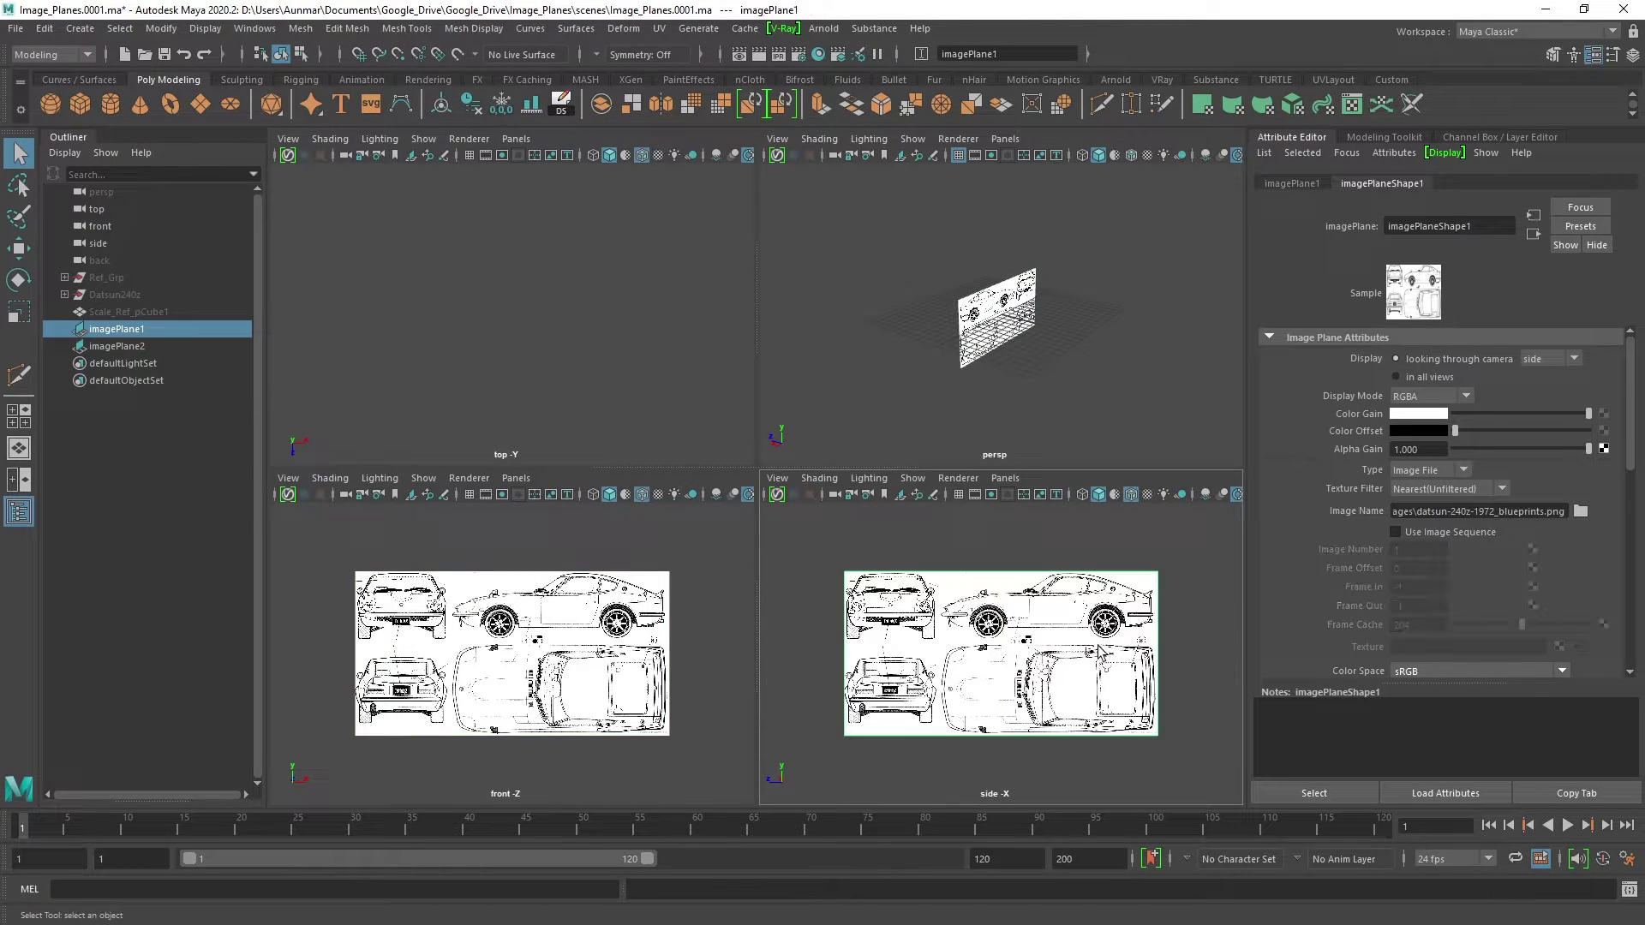
pyautogui.keyDown('alt'); pyautogui.moveTo(1051, 612); pyautogui.dragTo(1029, 613); pyautogui.keyUp('alt')
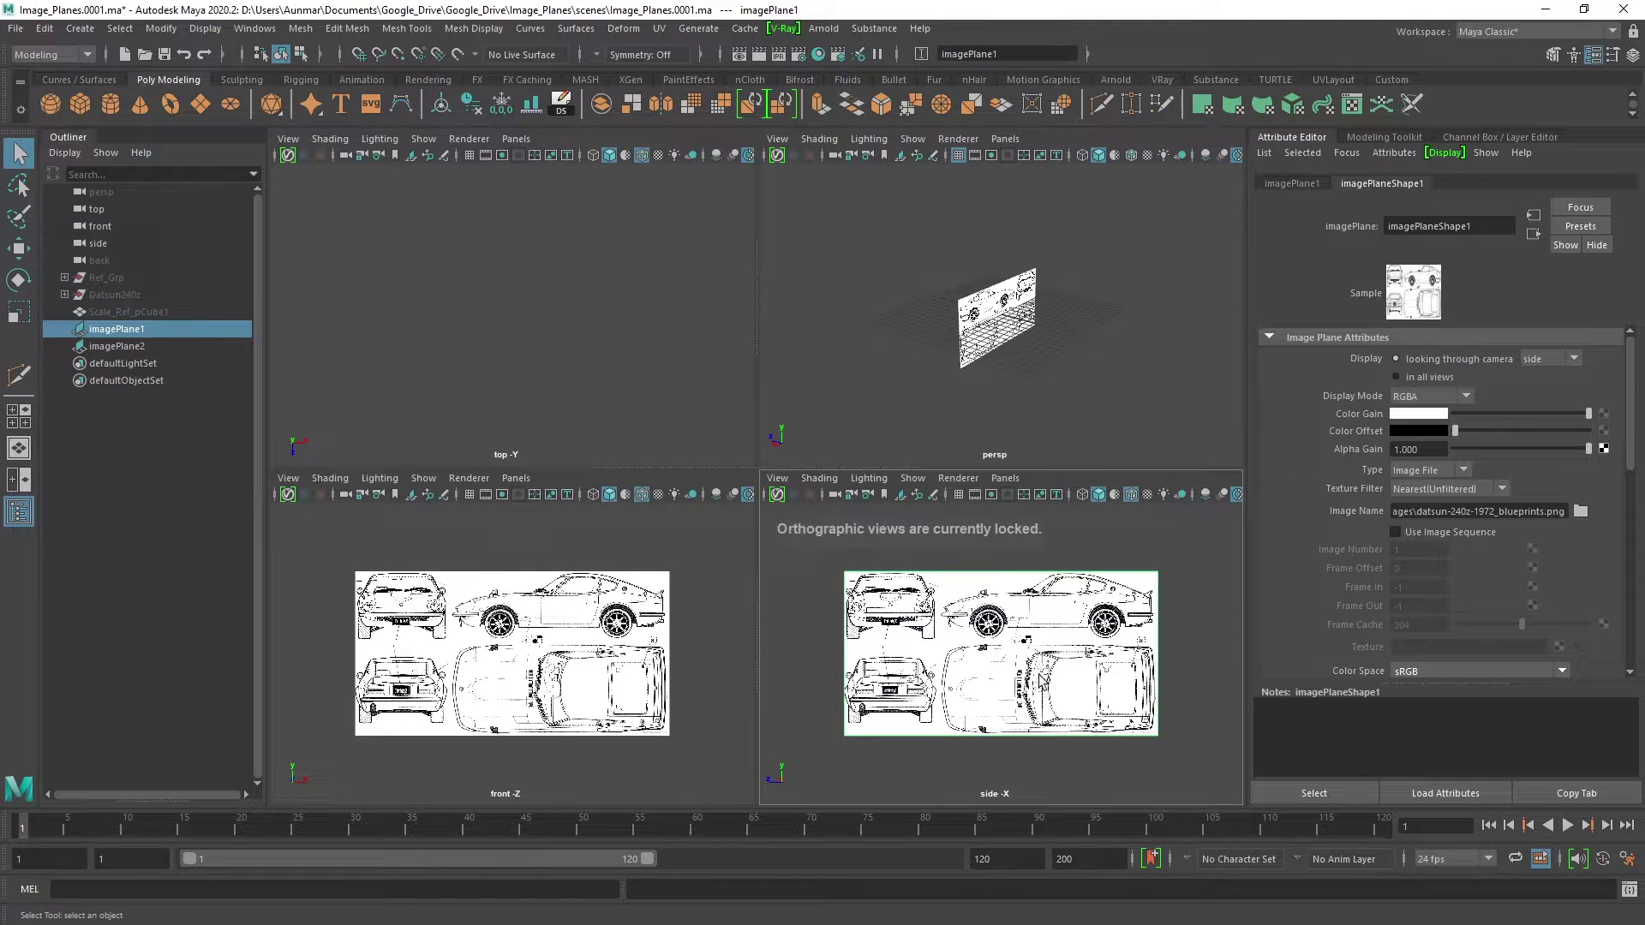
pyautogui.keyDown('alt'); pyautogui.moveTo(1050, 378); pyautogui.dragTo(1020, 378); pyautogui.keyUp('alt')
pyautogui.keyDown('alt'); pyautogui.moveTo(967, 317); pyautogui.dragTo(965, 315); pyautogui.keyUp('alt')
pyautogui.scroll(1, 995, 297)
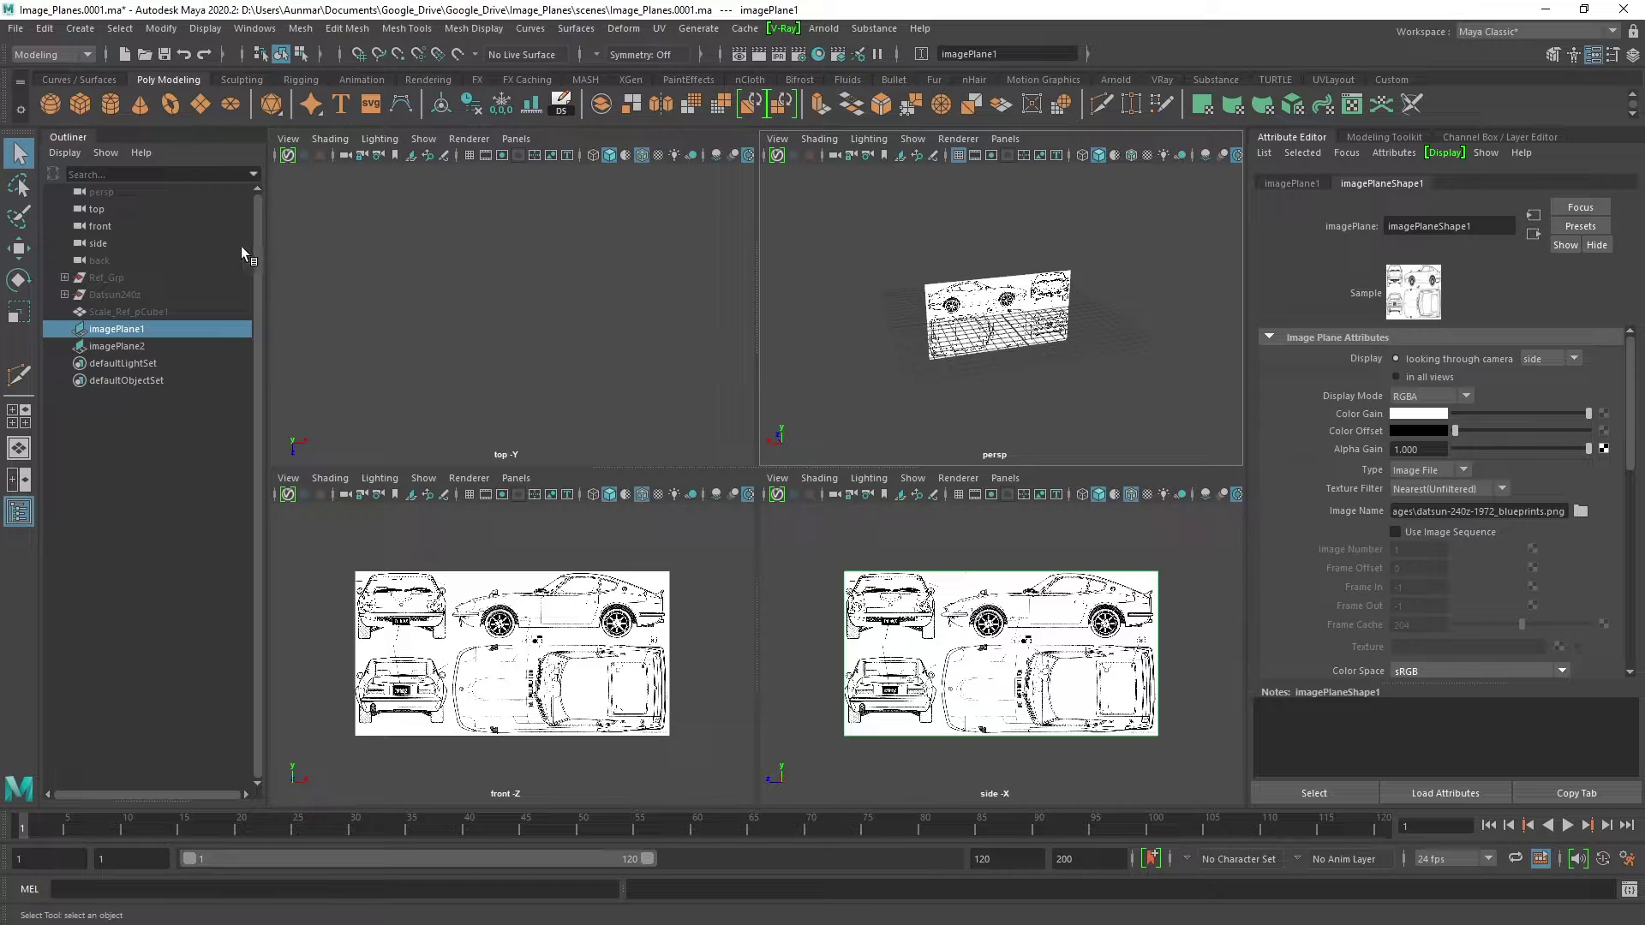
# - Unhide the Scale_Ref_pCube1 scale reference cube
pyautogui.click(147, 312)
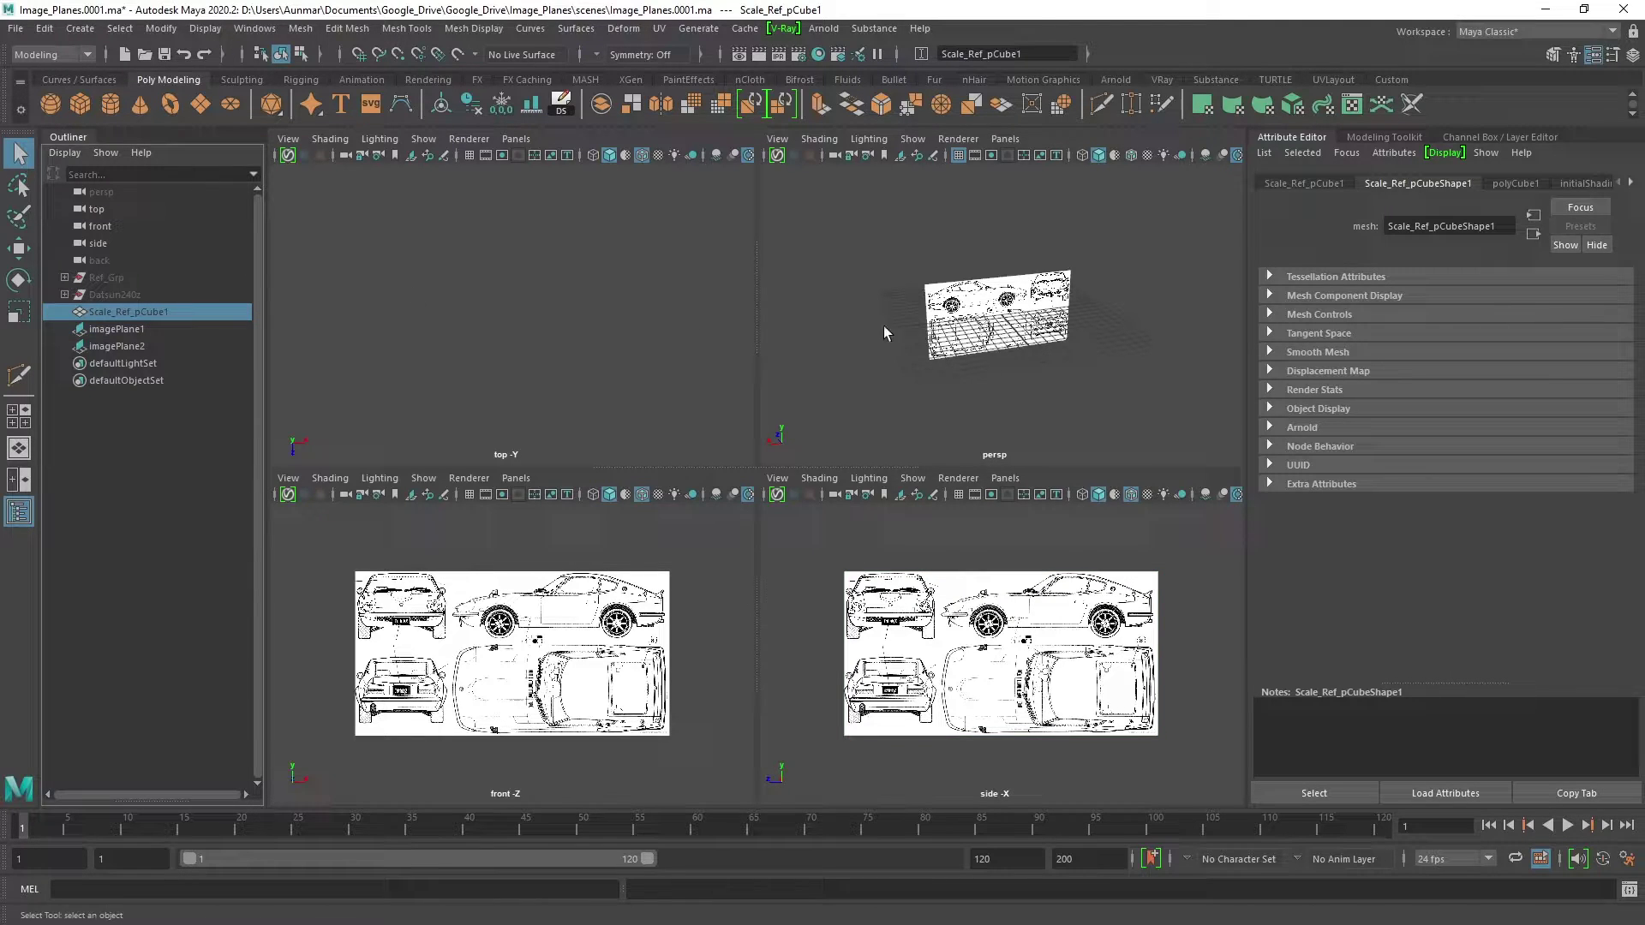
pyautogui.hotkey('shift', 'h')
pyautogui.scroll(-15, 990, 320)
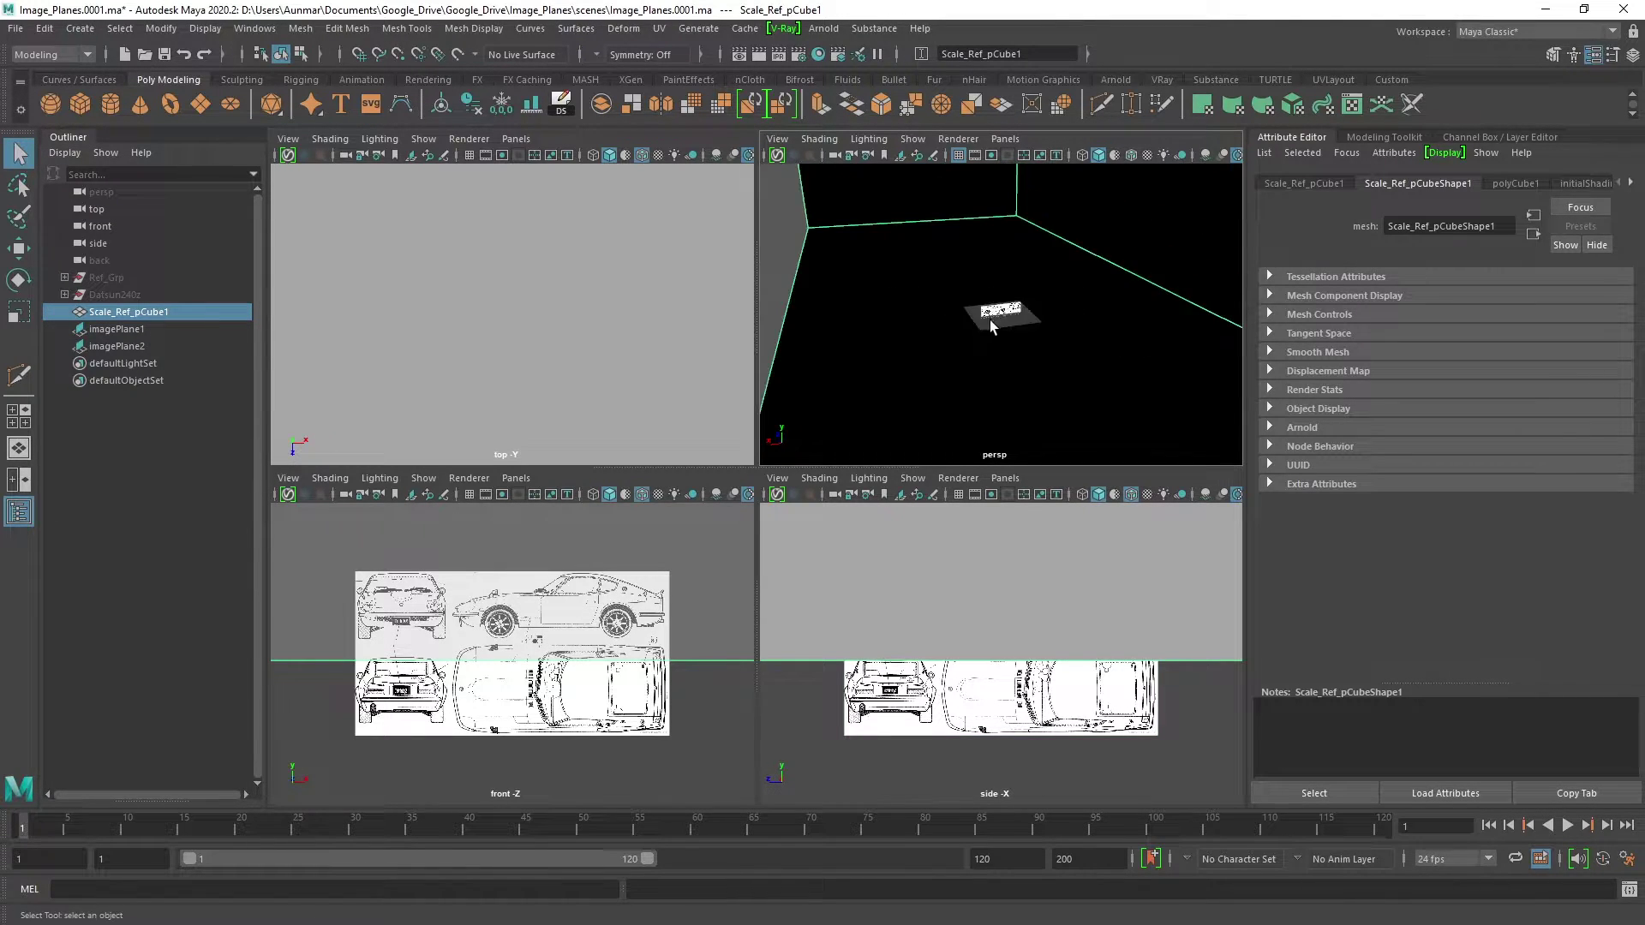
pyautogui.keyDown('alt'); pyautogui.moveTo(940, 322); pyautogui.dragTo(1032, 331); pyautogui.keyUp('alt')
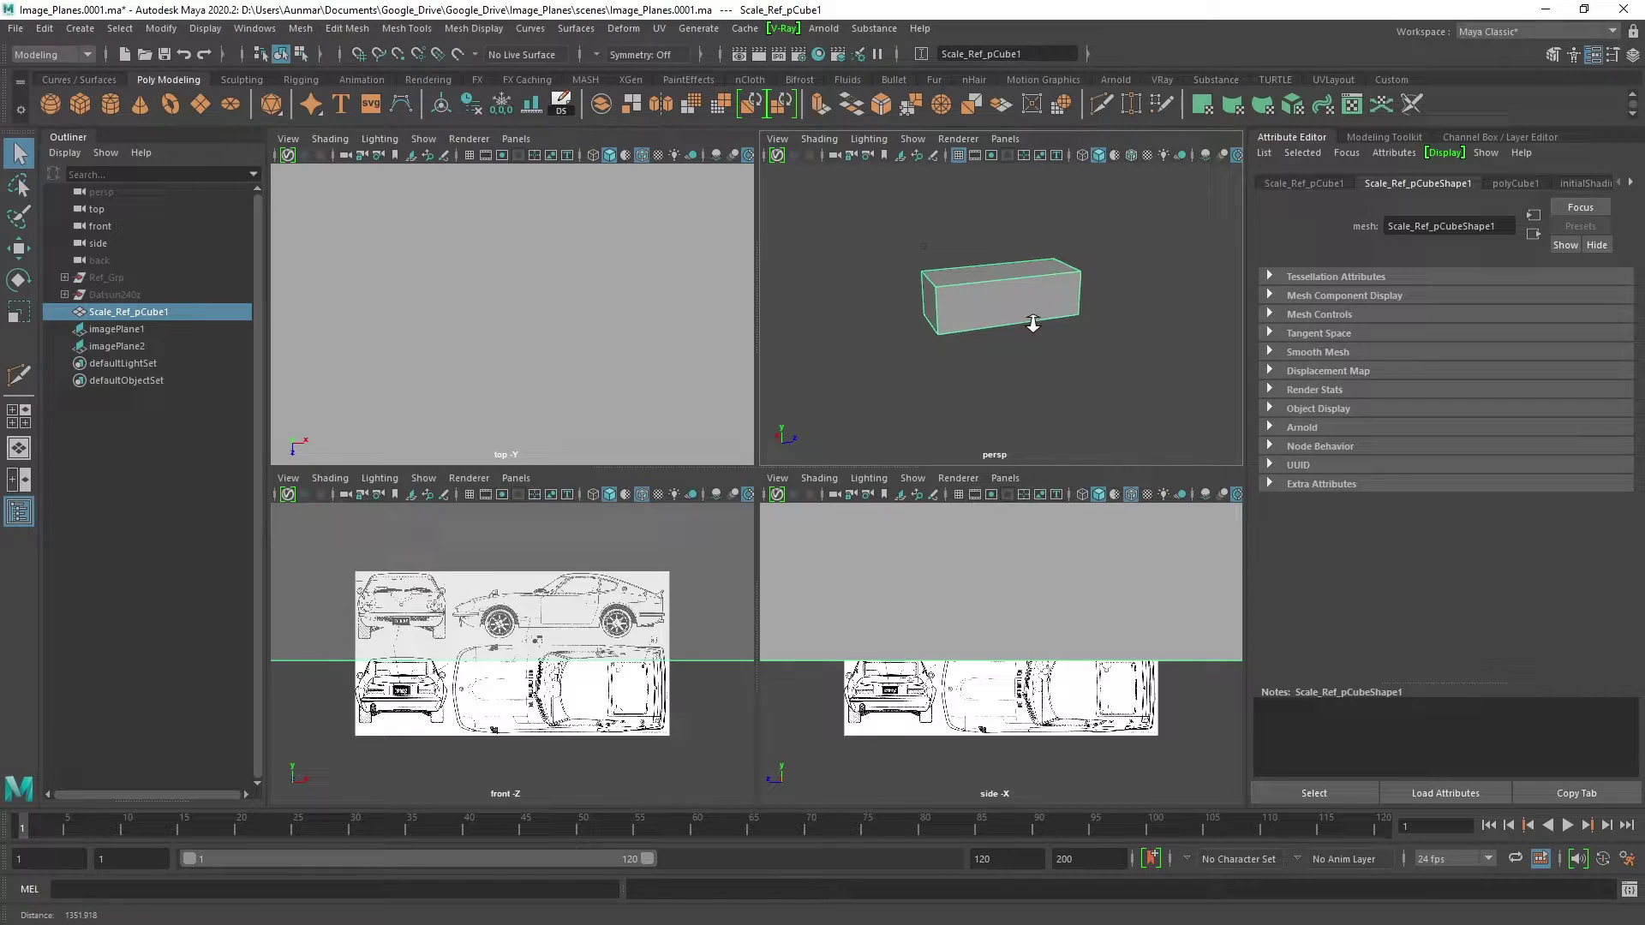
# - With X-ray shading on in the side view, scale its blueprint plane uniformly to about 29.4 and move it to about 80.4 in Z
pyautogui.click(1129, 722)
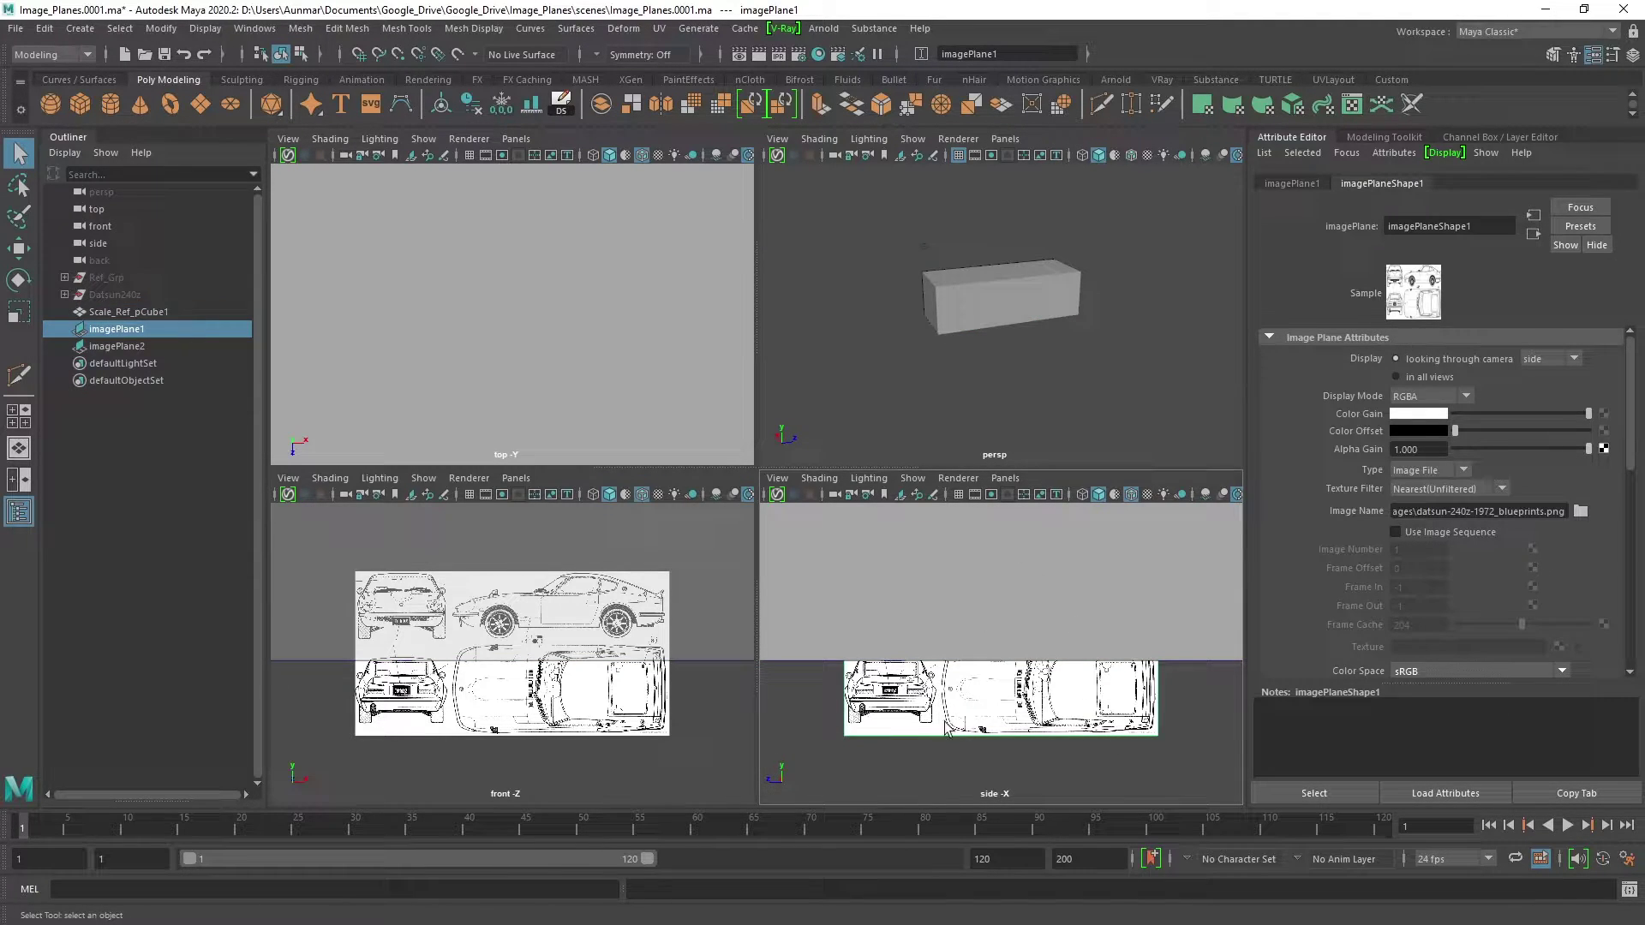
pyautogui.click(1632, 54)
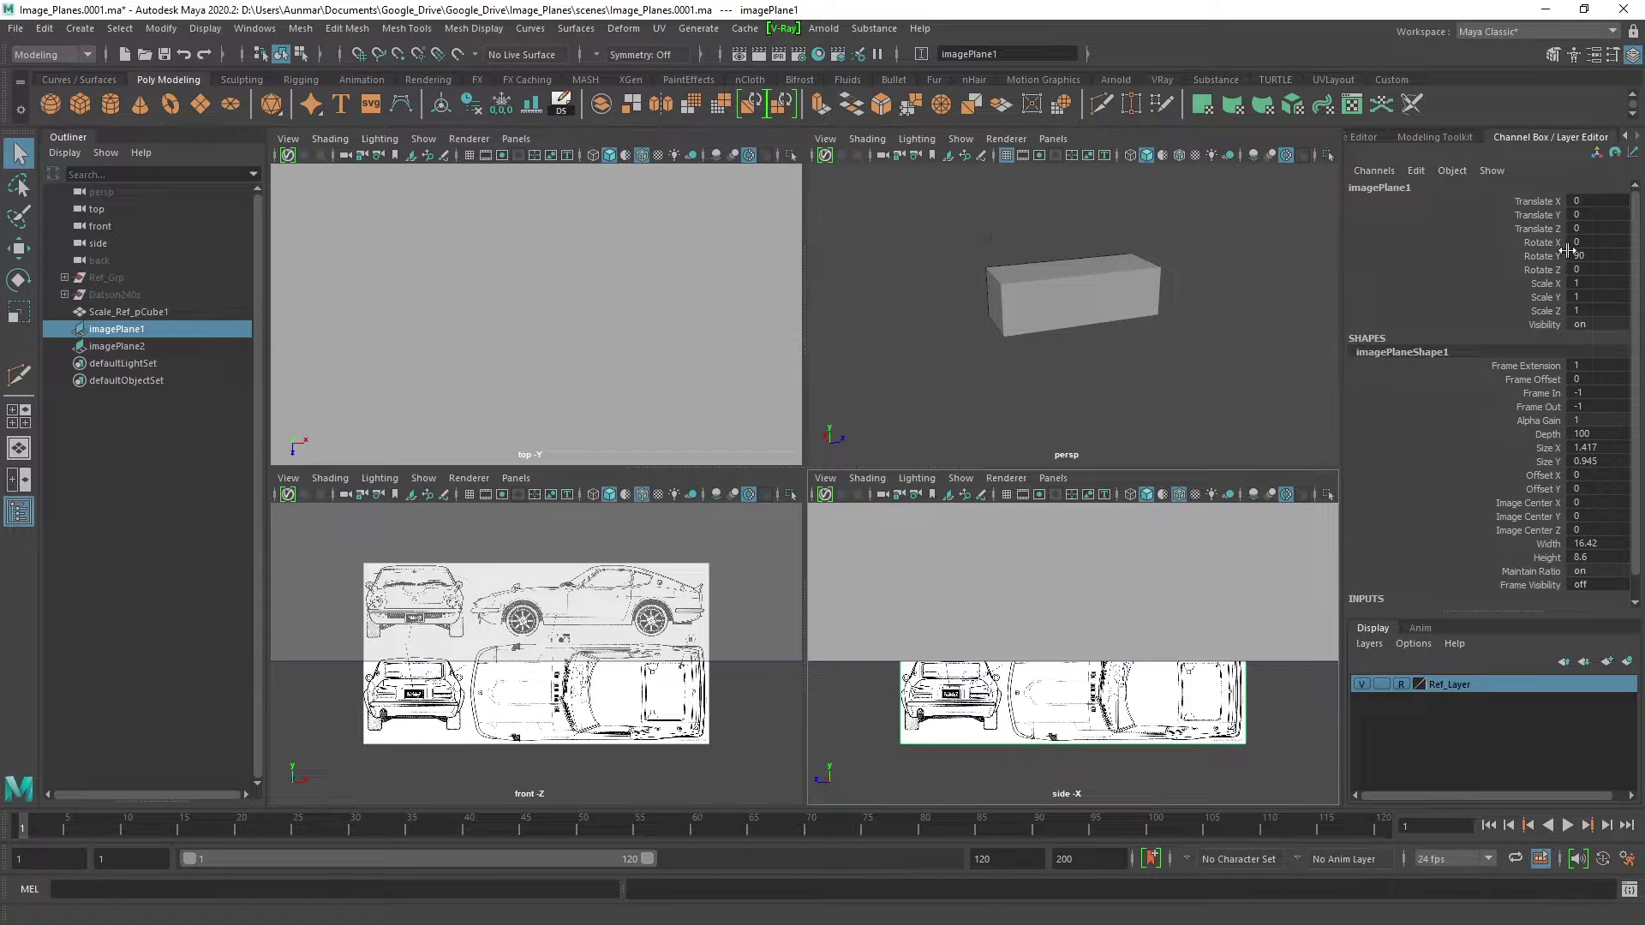
pyautogui.moveTo(1548, 288); pyautogui.dragTo(1548, 310)
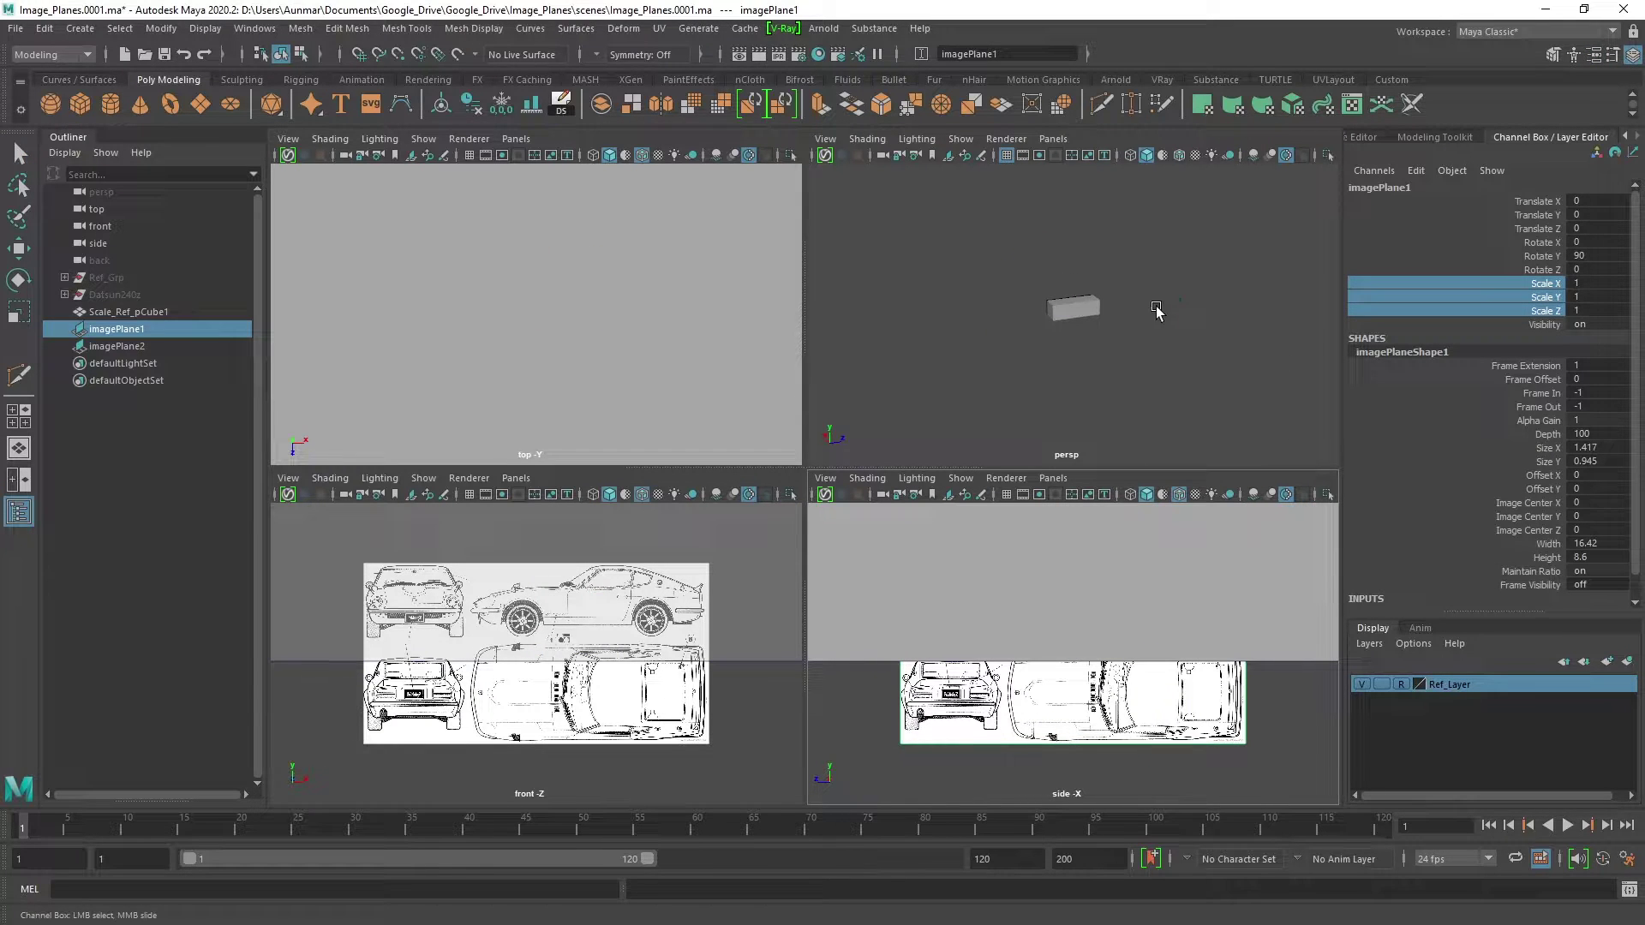
pyautogui.moveTo(1119, 655)
pyautogui.mouseDown(button='middle')
pyautogui.moveTo(1208, 639)
pyautogui.moveTo(1167, 659)
pyautogui.moveTo(1291, 654)
pyautogui.mouseUp(button='middle')
pyautogui.scroll(-12, 1208, 640)
pyautogui.hotkey('alt', 'x')
pyautogui.press('w')
pyautogui.moveTo(1017, 662); pyautogui.dragTo(958, 664)
# - Fit the side car drawing to the reference cube by scaling its plane to about 37.3 and moving it to about -23.7 in Y
pyautogui.press('r')
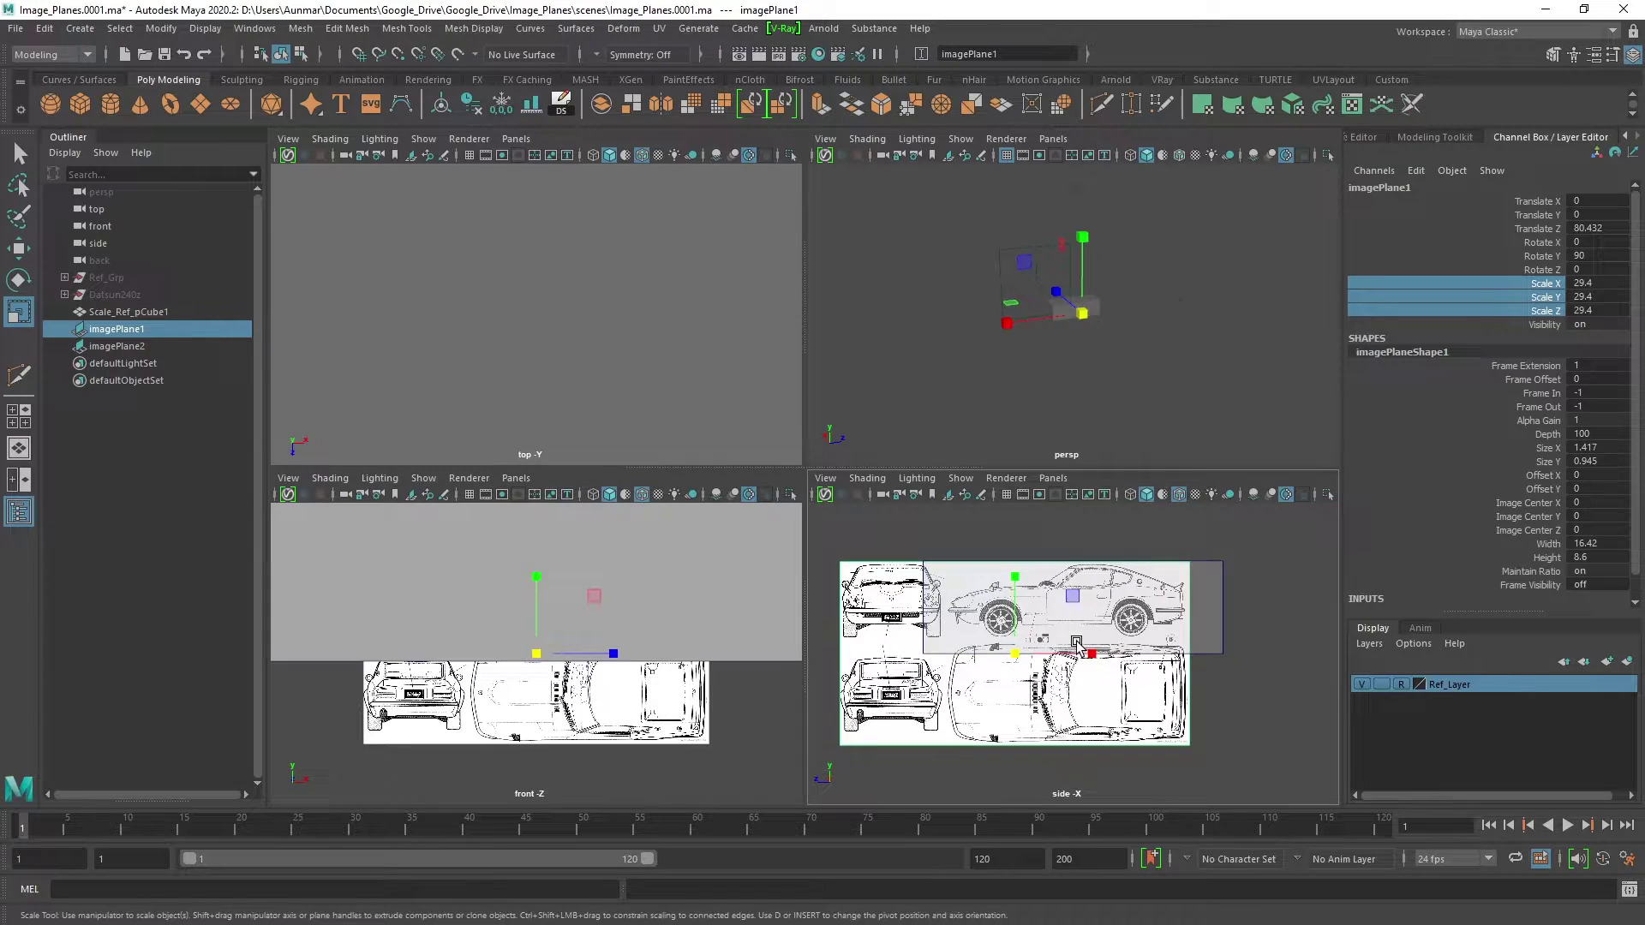
pyautogui.moveTo(1015, 665); pyautogui.dragTo(1063, 658, button='middle')
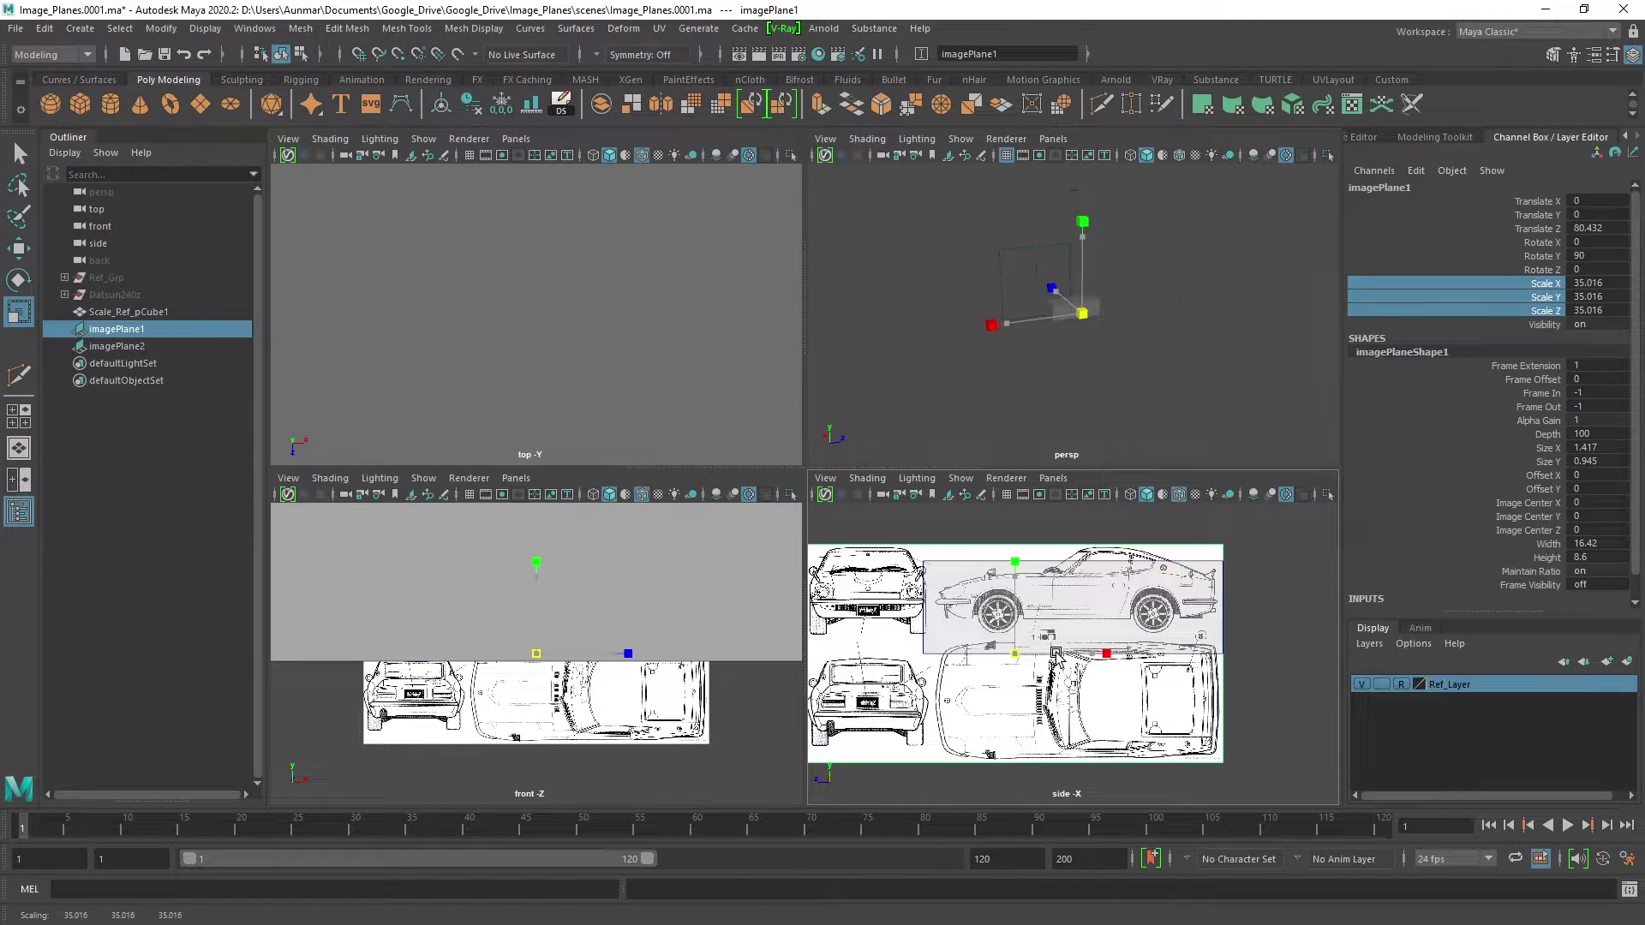
pyautogui.press('w')
pyautogui.moveTo(1012, 593); pyautogui.dragTo(1016, 616)
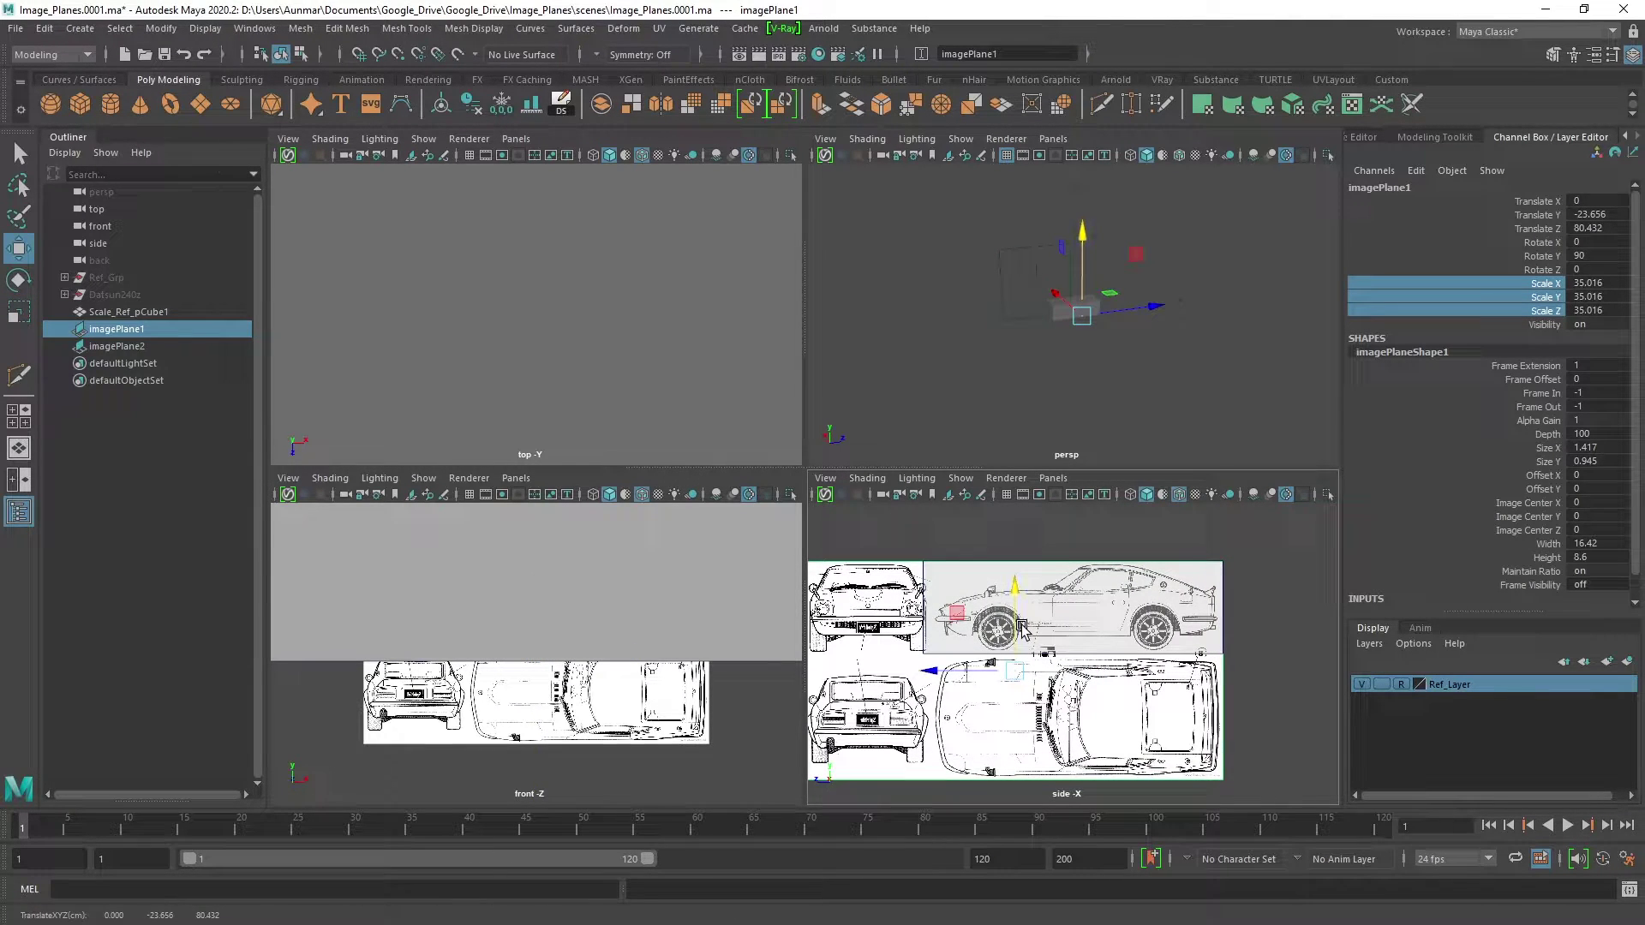
pyautogui.press('r')
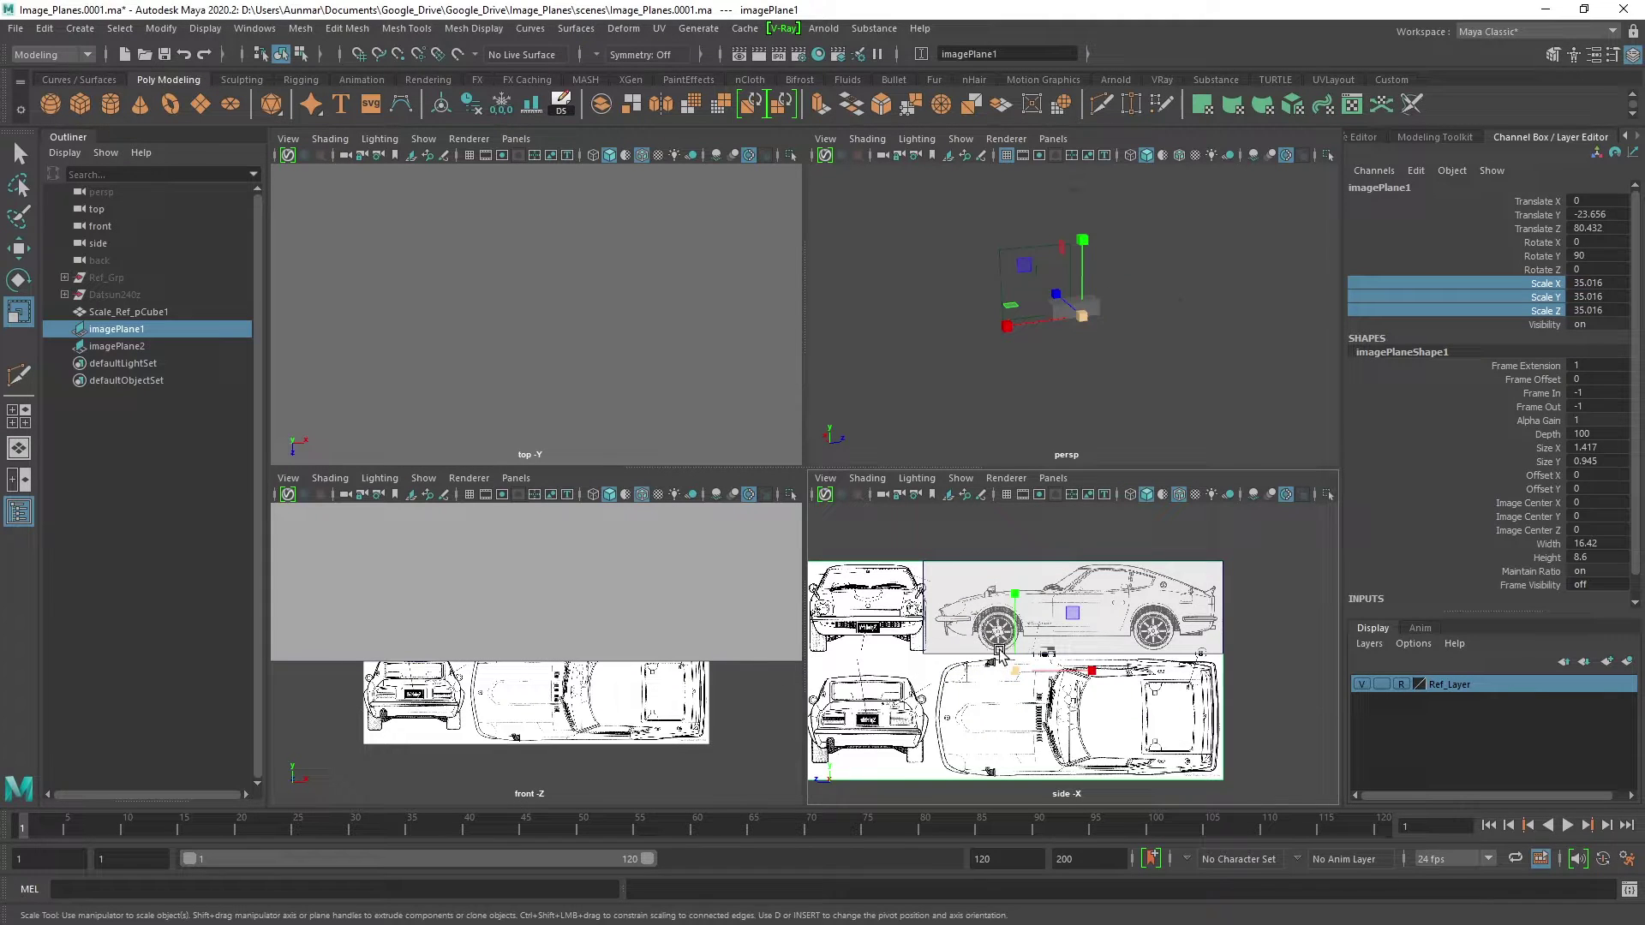
pyautogui.moveTo(1016, 677); pyautogui.dragTo(1033, 677, button='middle')
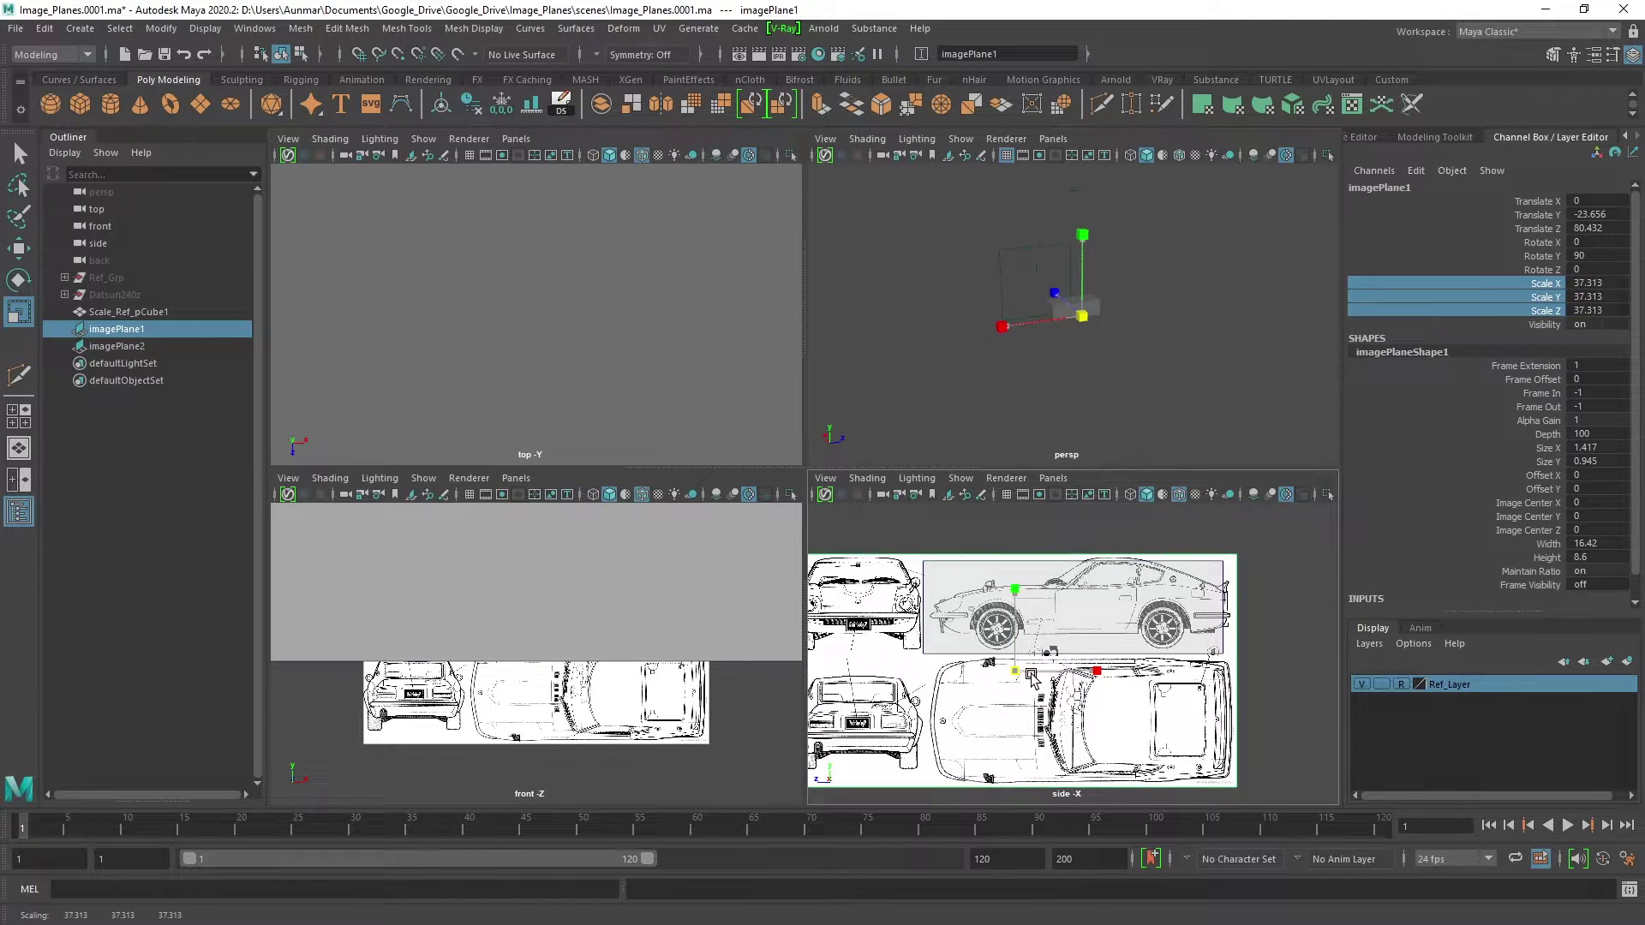
pyautogui.press('w')
pyautogui.moveTo(985, 672); pyautogui.dragTo(978, 673)
# - Fit the front car drawing to the reference cube in X-ray, scaling its plane to about 29.0 and moving it to about X 163.3, Y -6.6
pyautogui.click(565, 716)
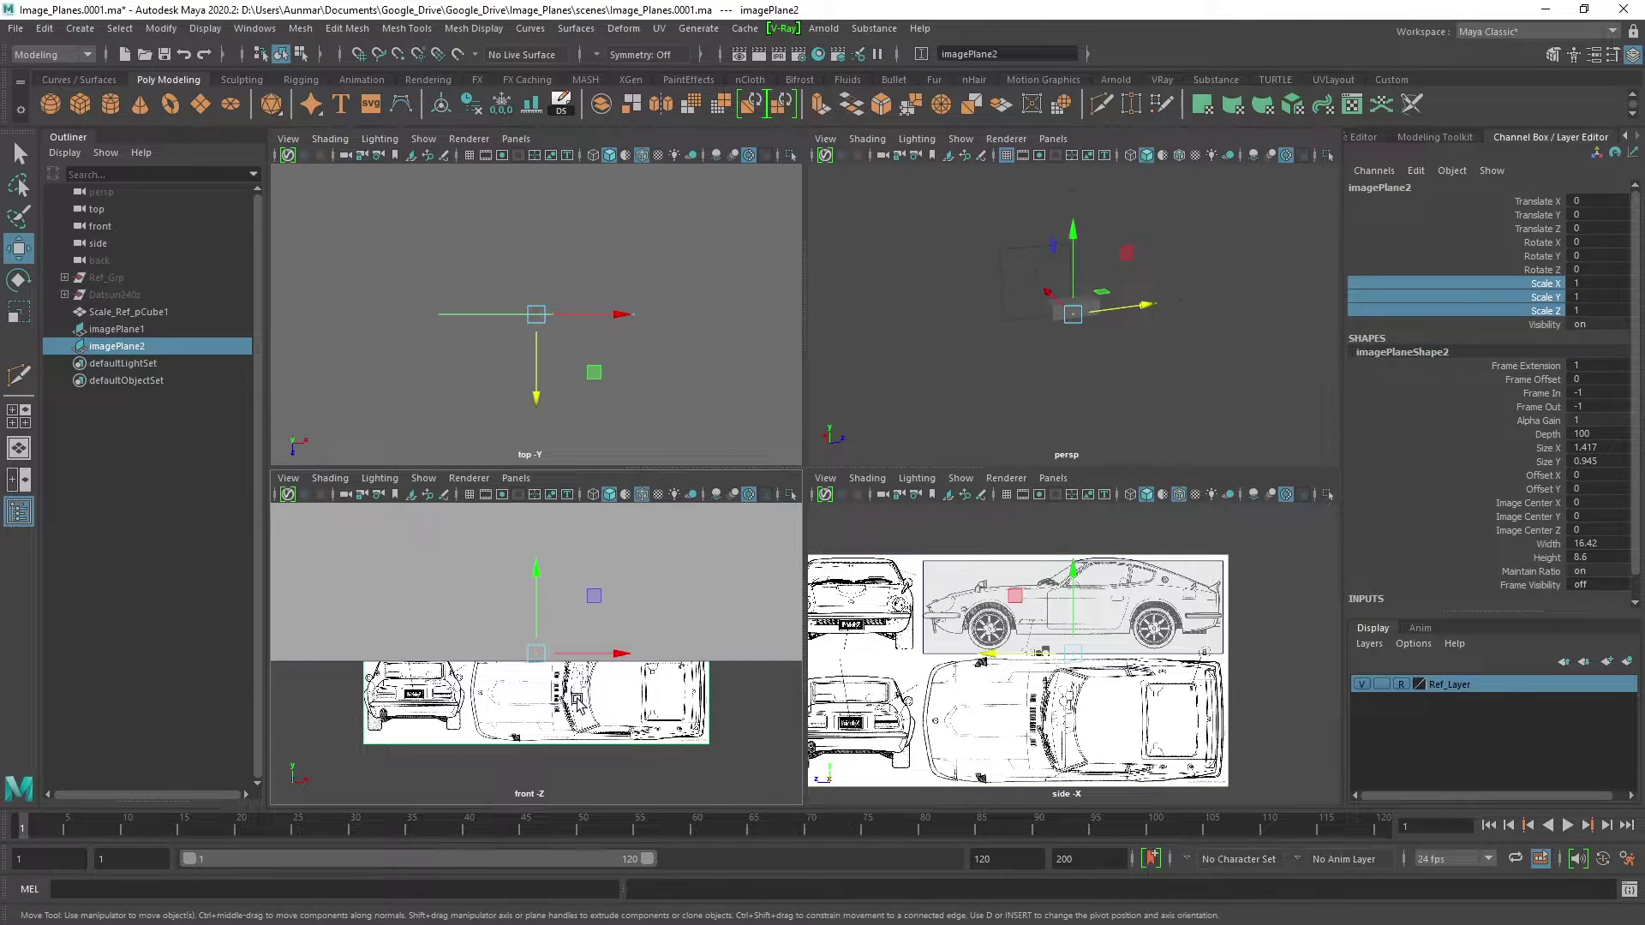
pyautogui.hotkey('shift', 'f')
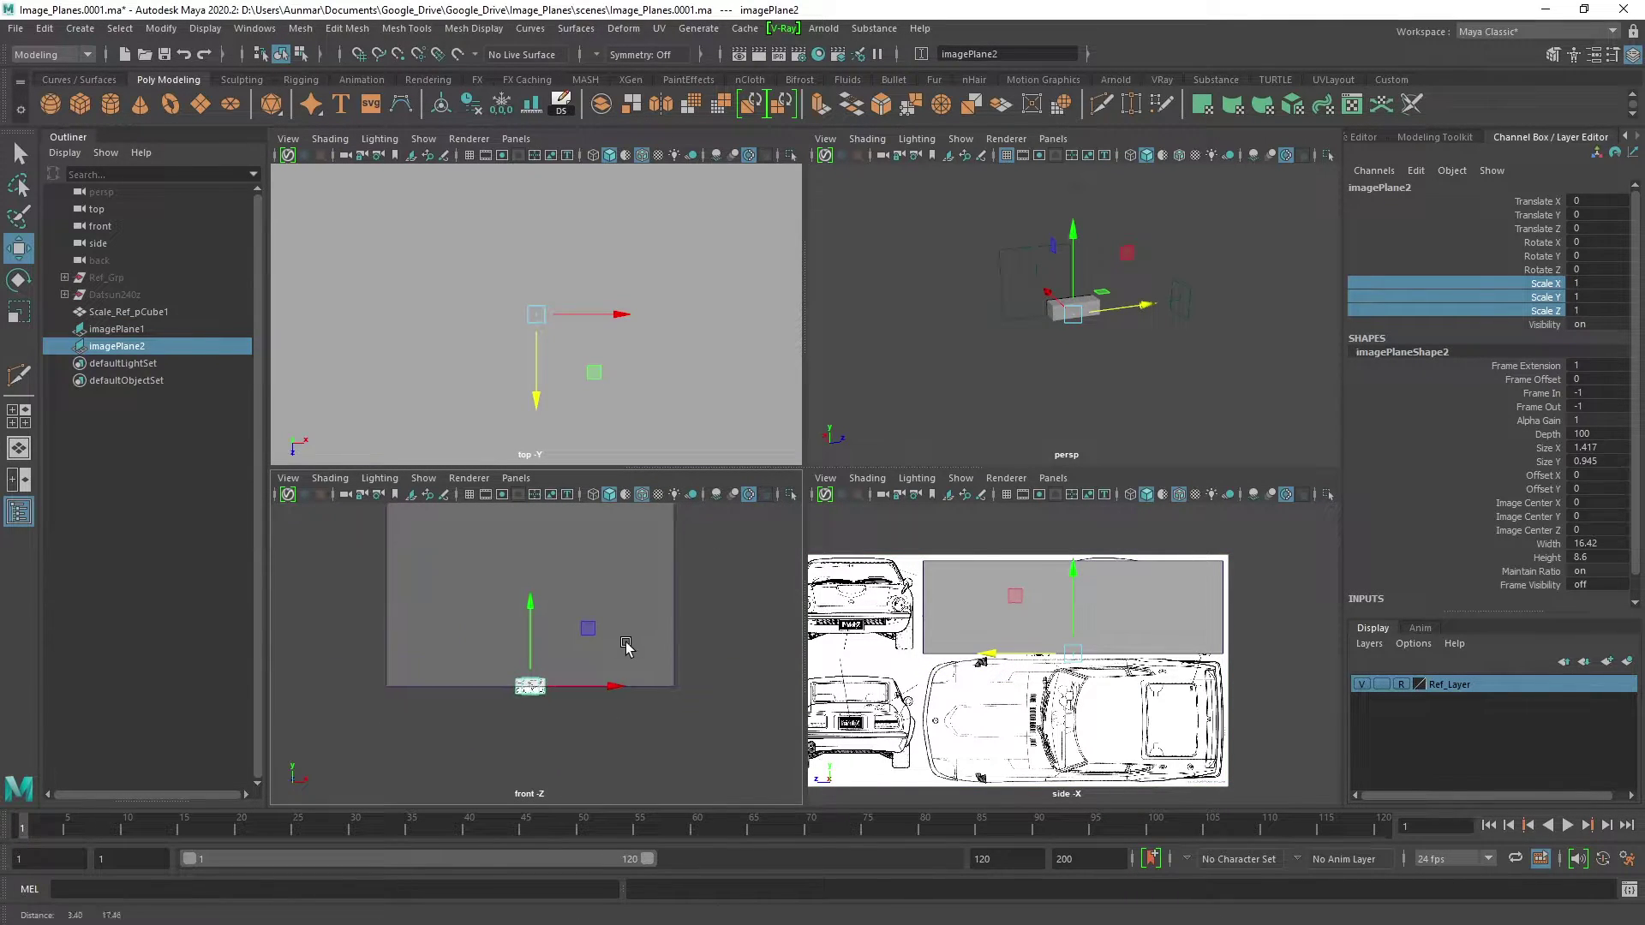
pyautogui.press('r')
pyautogui.moveTo(532, 704); pyautogui.dragTo(777, 631)
pyautogui.press('w')
pyautogui.scroll(-3, 589, 729)
pyautogui.moveTo(592, 721); pyautogui.dragTo(749, 683)
pyautogui.press('r')
pyautogui.press('w')
pyautogui.moveTo(672, 632); pyautogui.dragTo(763, 666)
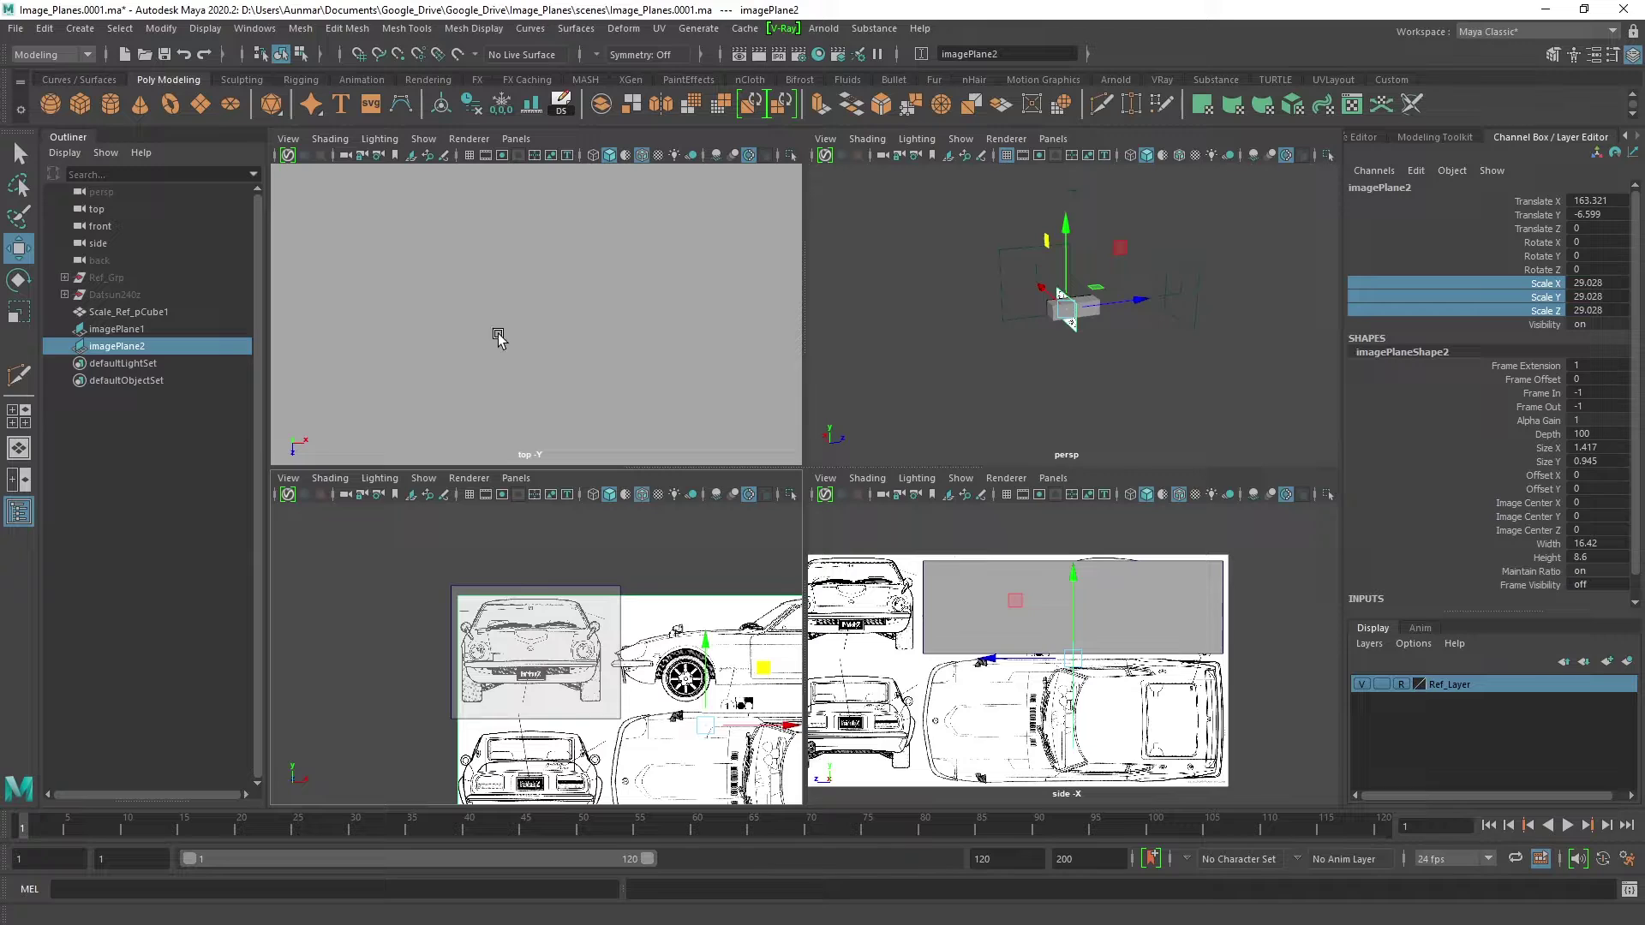
pyautogui.scroll(-5, 624, 295)
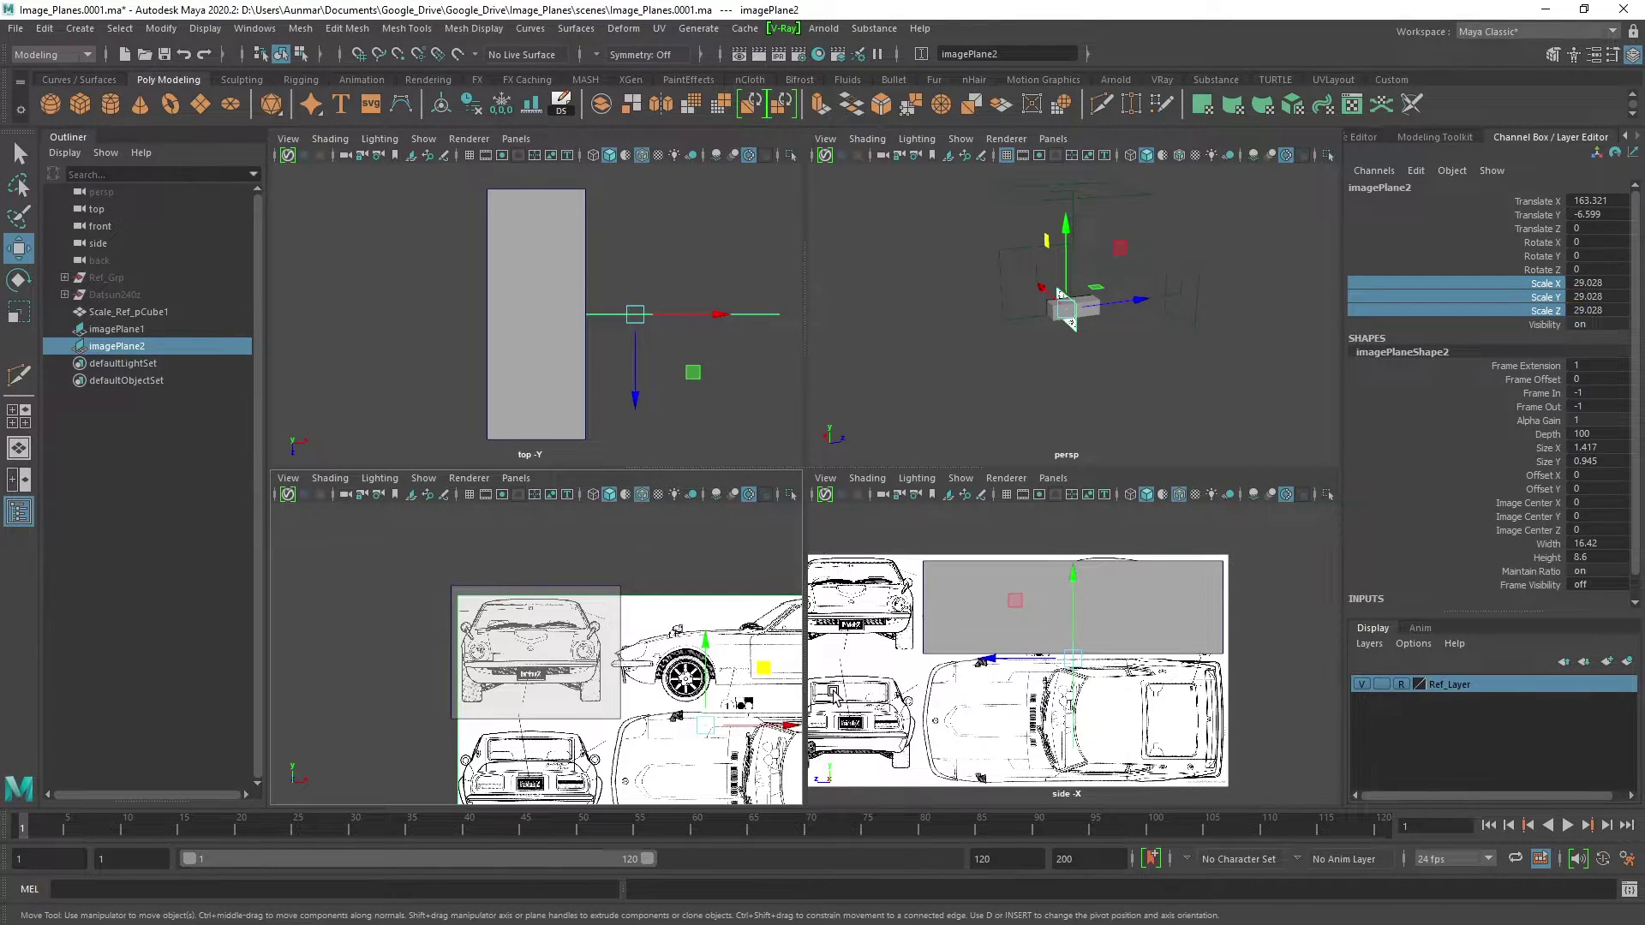
# - Scale the front view's blueprint plane uniformly to about 33.7 and move it to about X 194.7, Y -20.6
pyautogui.press('r')
pyautogui.moveTo(706, 727); pyautogui.dragTo(731, 726)
pyautogui.press('w')
pyautogui.moveTo(765, 668); pyautogui.dragTo(786, 678)
pyautogui.press('r')
pyautogui.moveTo(727, 735); pyautogui.dragTo(742, 737)
pyautogui.press('w')
pyautogui.moveTo(779, 677); pyautogui.dragTo(792, 681)
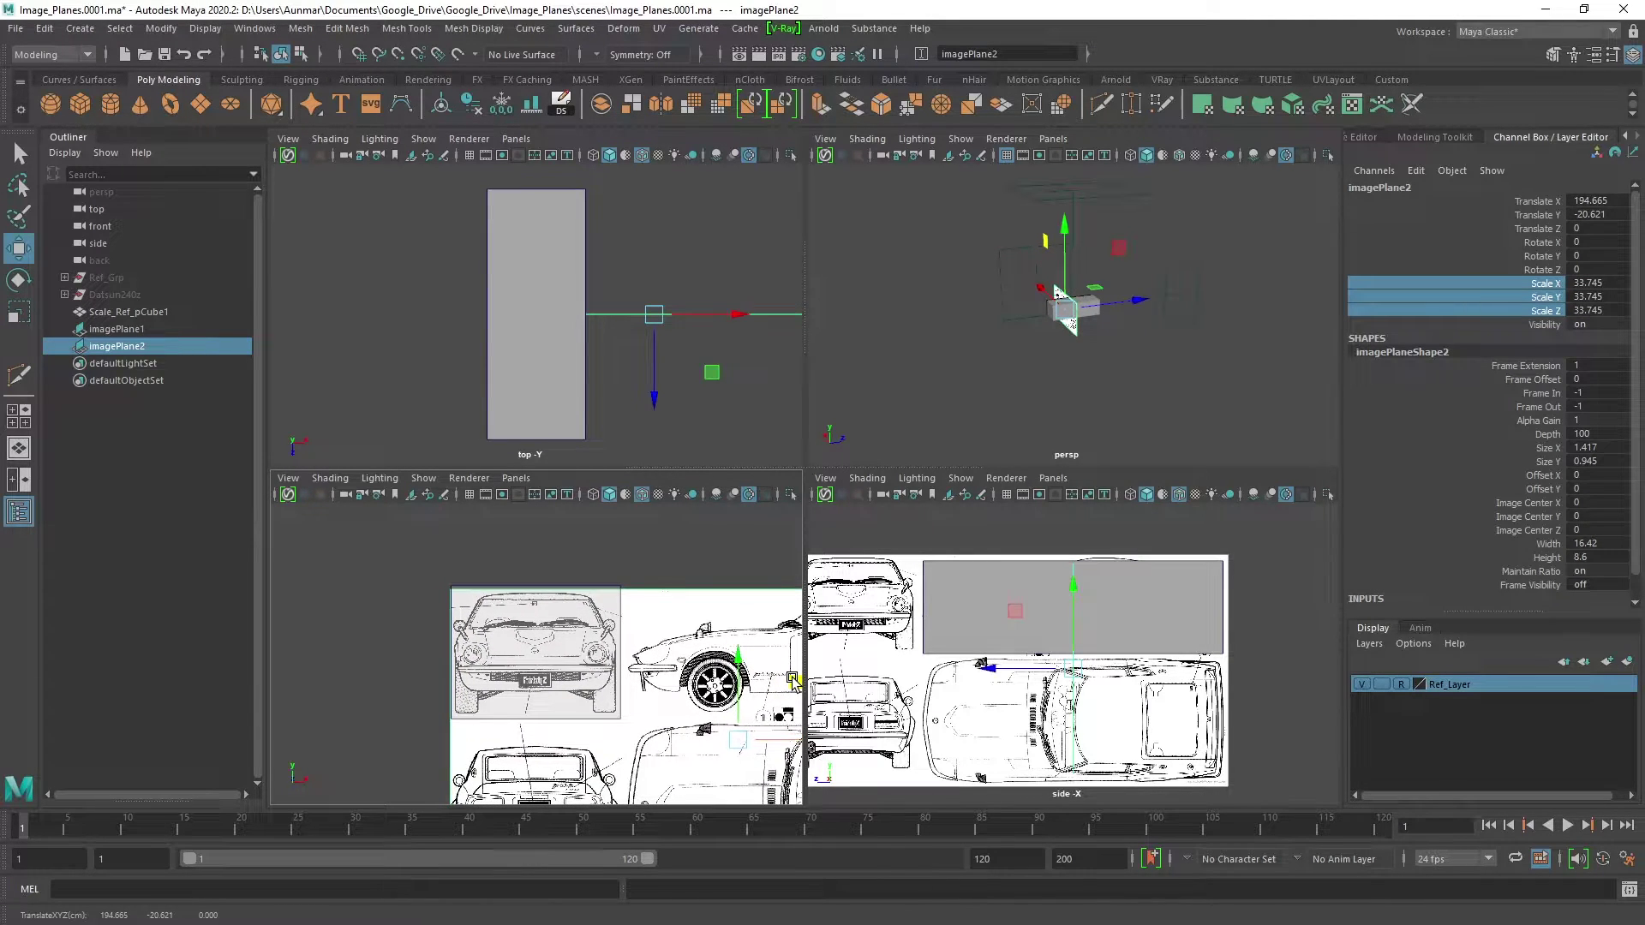
# - Fine-tune the front car drawing's fit to the reference cube by scaling its plane to about 34.8 and moving it to about X 200.2
pyautogui.click(540, 656)
pyautogui.moveTo(669, 687)
pyautogui.keyDown('alt'); pyautogui.mouseDown(button='middle')
pyautogui.moveTo(671, 658)
pyautogui.moveTo(640, 675)
pyautogui.mouseUp(button='middle'); pyautogui.keyUp('alt')
pyautogui.scroll(2, 671, 658)
pyautogui.click(762, 690)
pyautogui.press('r')
pyautogui.scroll(-2, 640, 676)
pyautogui.moveTo(676, 699); pyautogui.dragTo(711, 696)
pyautogui.press('w')
pyautogui.keyDown('alt'); pyautogui.moveTo(654, 641); pyautogui.dragTo(655, 666, button='middle'); pyautogui.keyUp('alt')
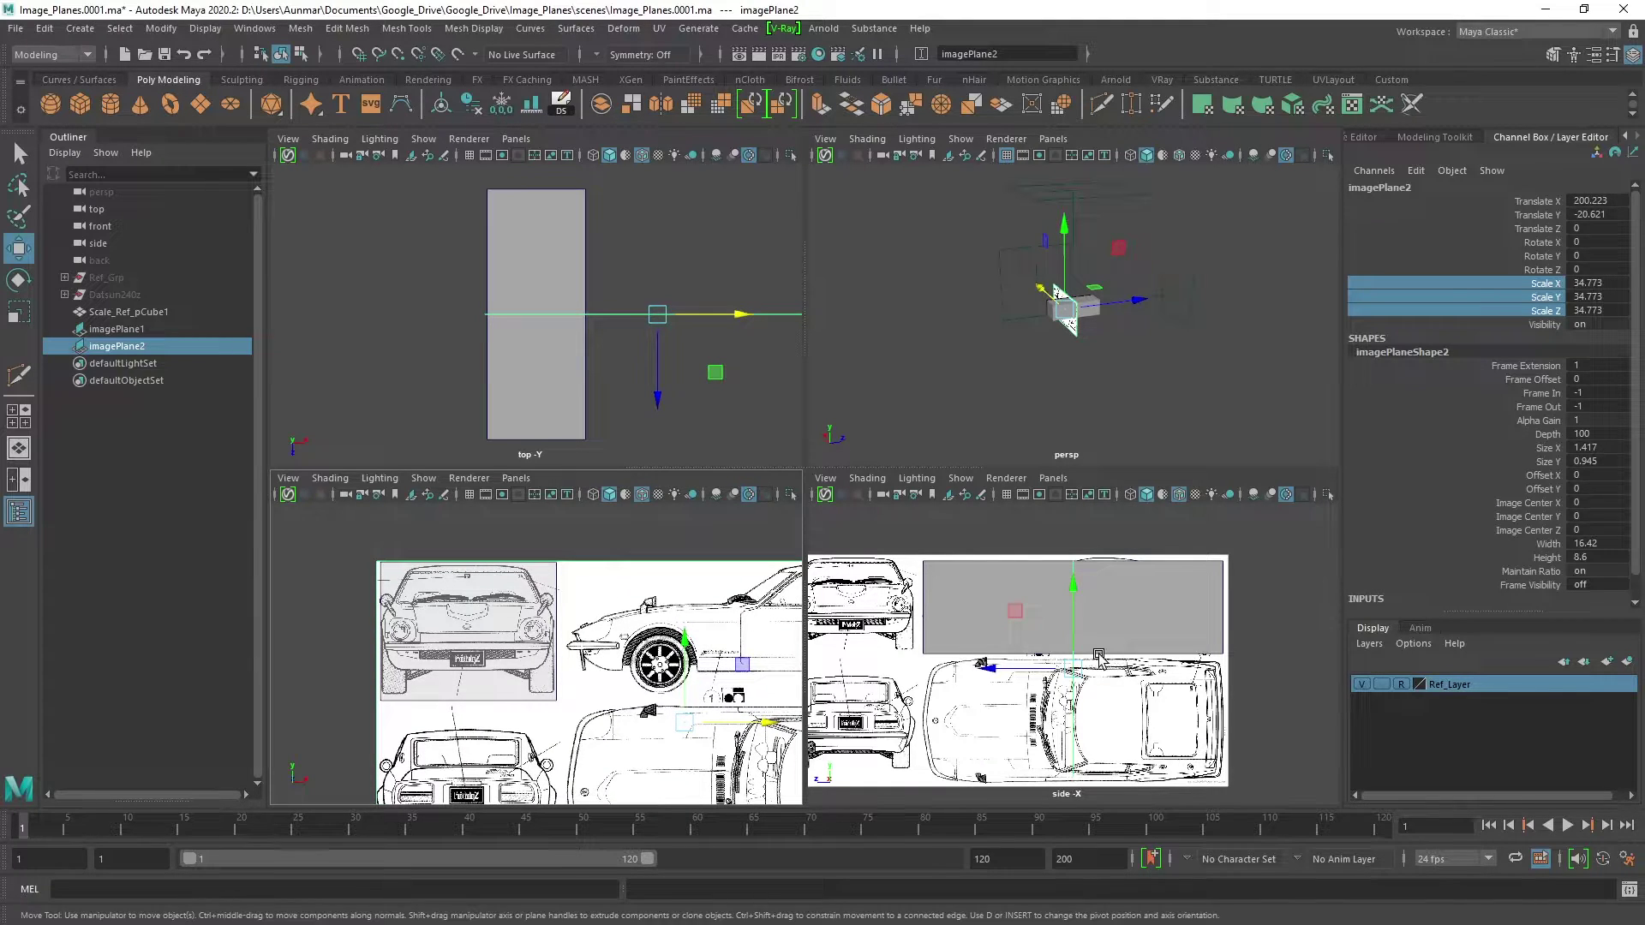
# - Turn on X-ray shading in the side view and unhide the Datsun240z model group
pyautogui.keyDown('alt'); pyautogui.moveTo(1079, 656); pyautogui.dragTo(1092, 658, button='middle'); pyautogui.keyUp('alt')
pyautogui.hotkey('alt', 'x')
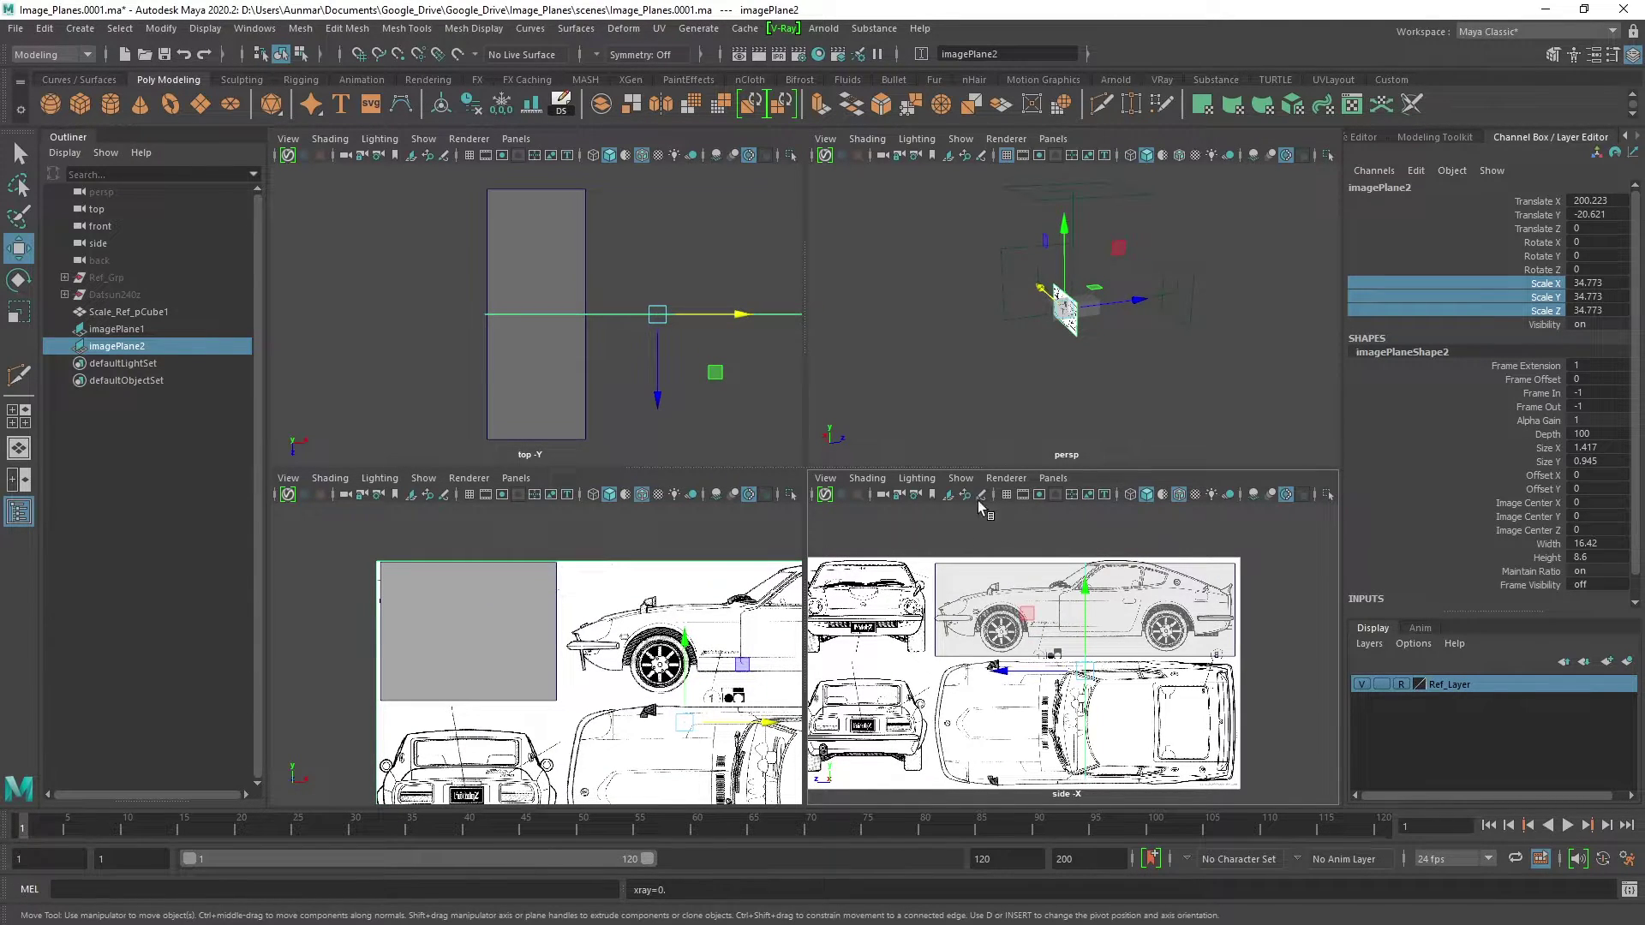
pyautogui.click(114, 295)
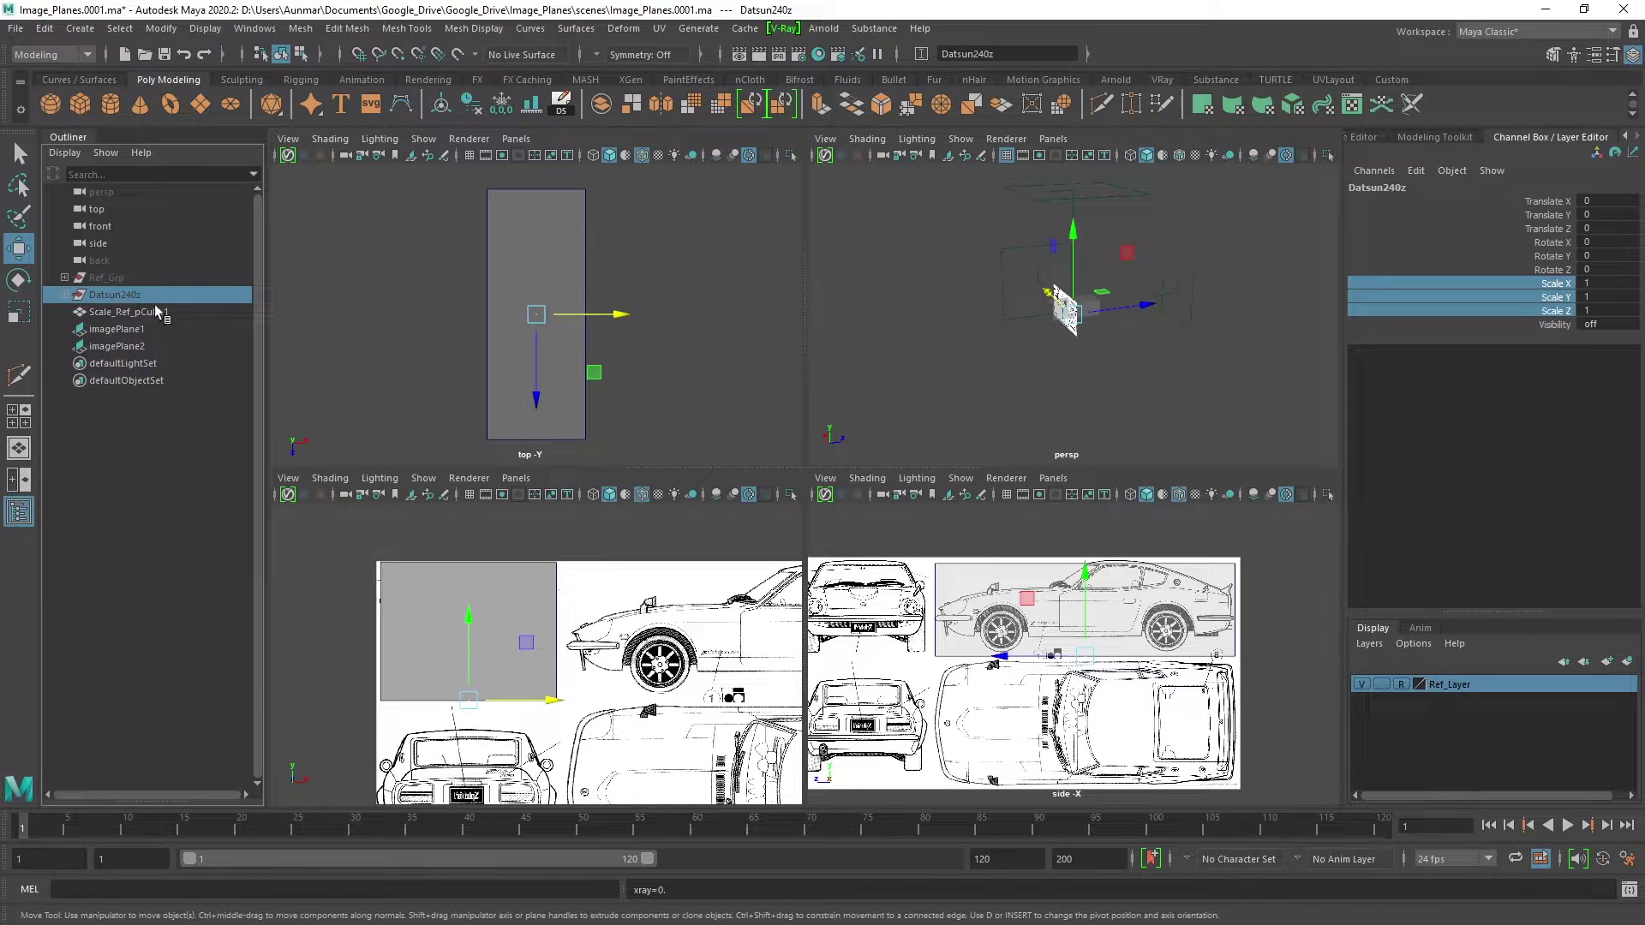
pyautogui.hotkey('shift', 'h')
# - Hide the scale reference cube covering the car model in the perspective view
pyautogui.keyDown('alt'); pyautogui.moveTo(1153, 399); pyautogui.dragTo(1096, 360); pyautogui.keyUp('alt')
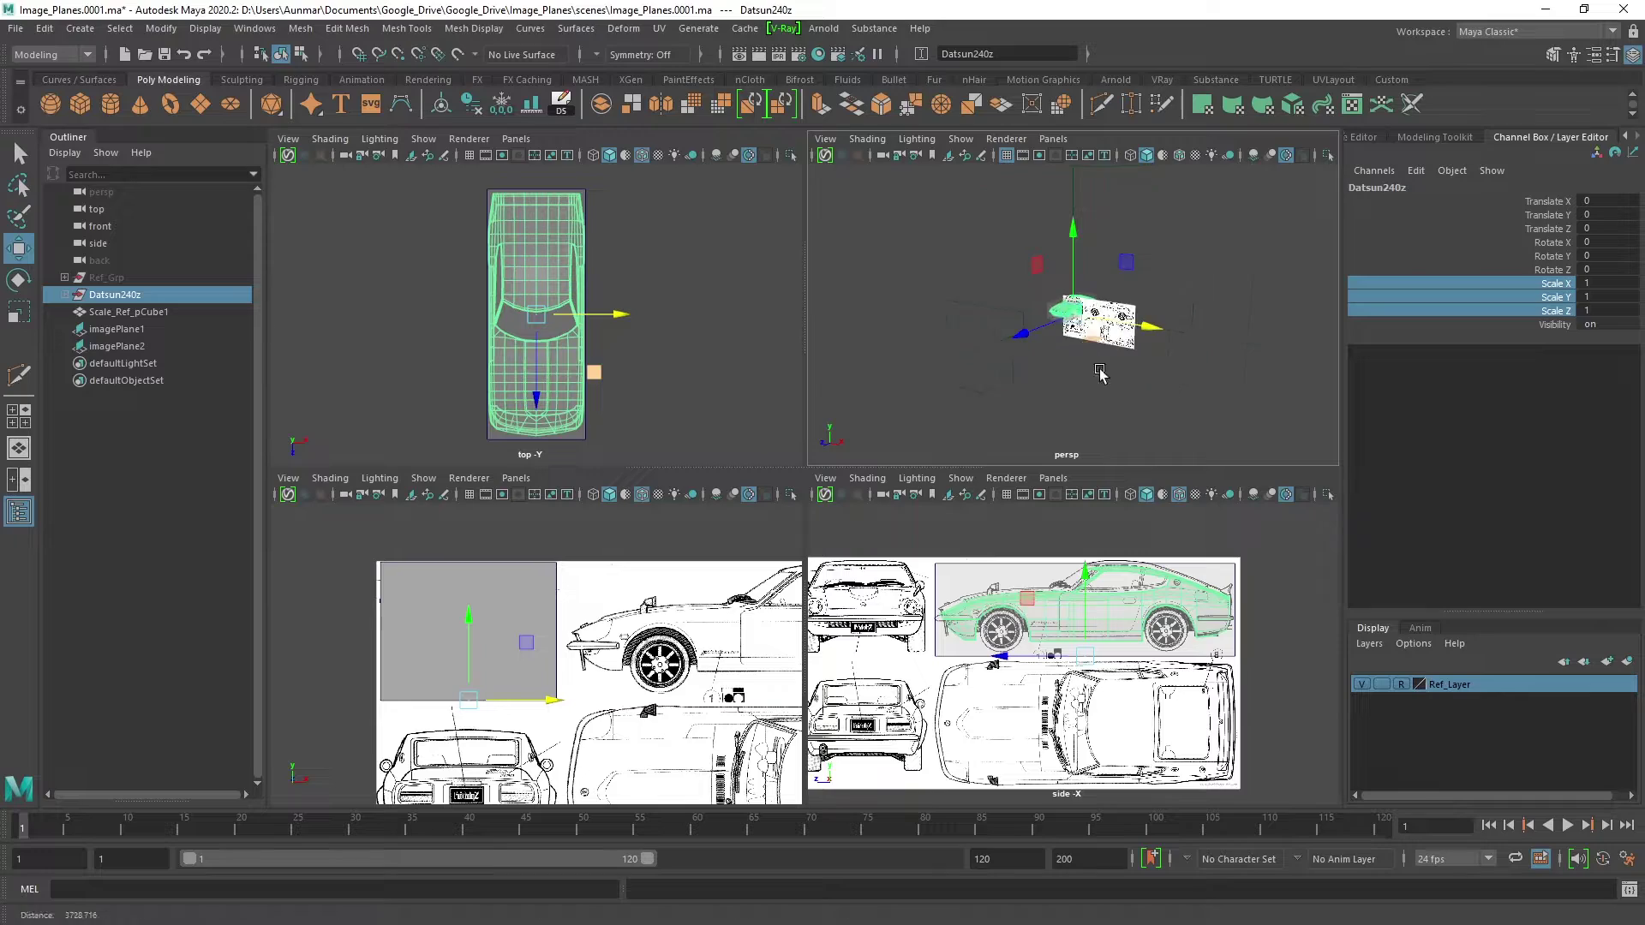
pyautogui.keyDown('alt'); pyautogui.moveTo(1097, 360); pyautogui.dragTo(1109, 418, button='right'); pyautogui.keyUp('alt')
pyautogui.press('f')
pyautogui.press('space')
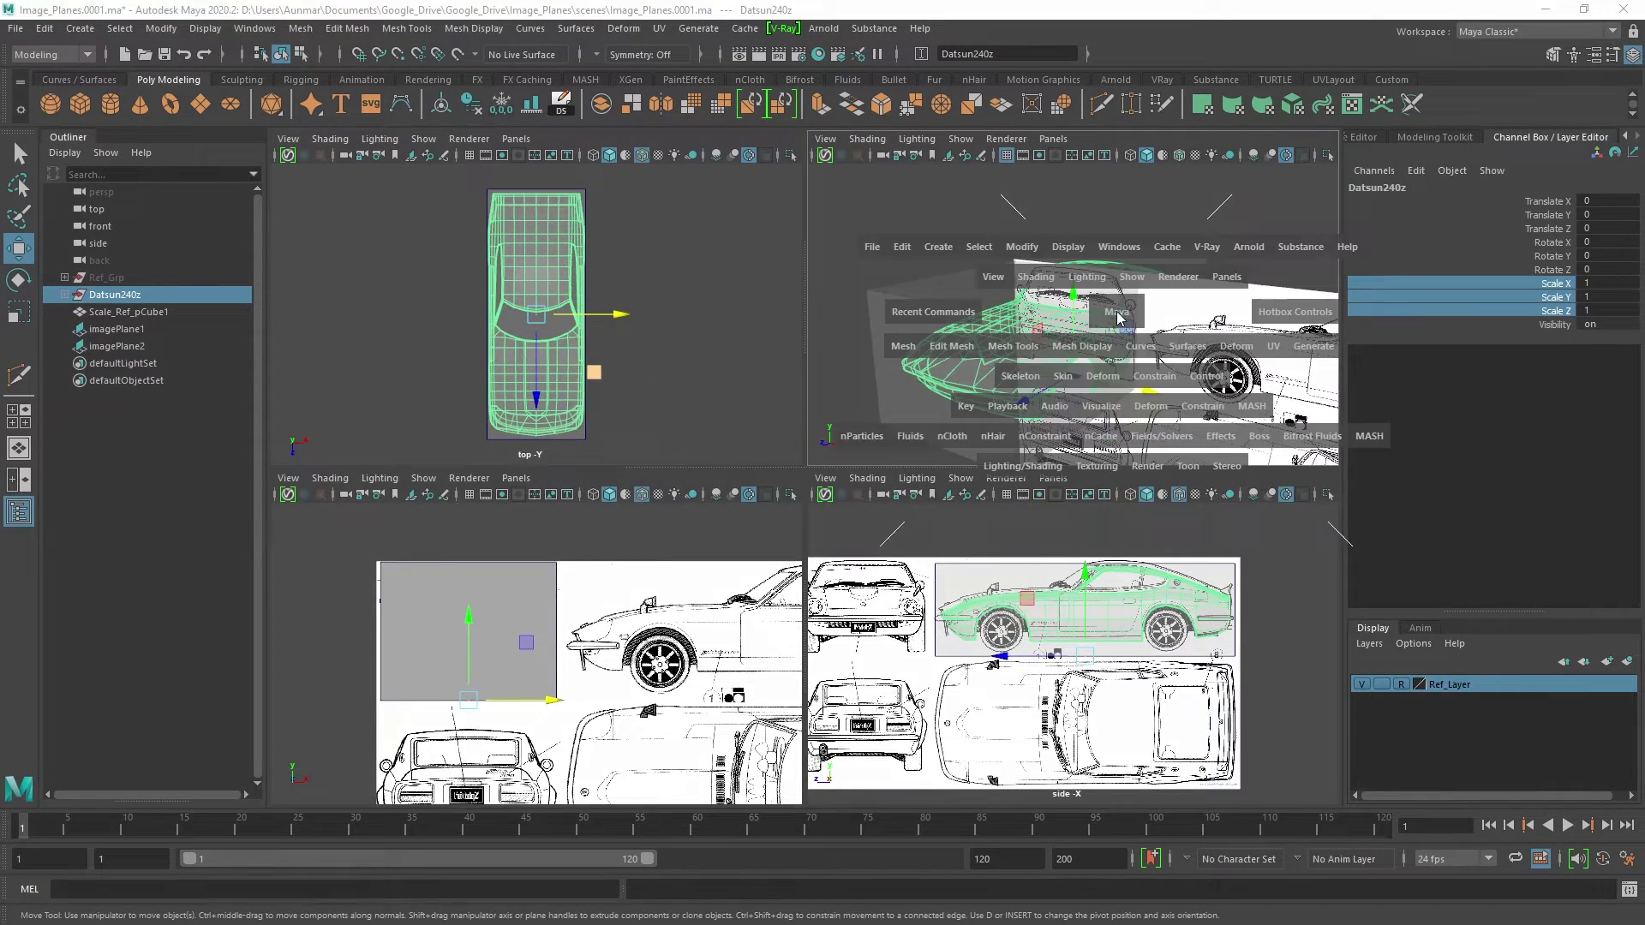
pyautogui.keyDown('alt'); pyautogui.moveTo(1068, 359); pyautogui.dragTo(1005, 443); pyautogui.keyUp('alt')
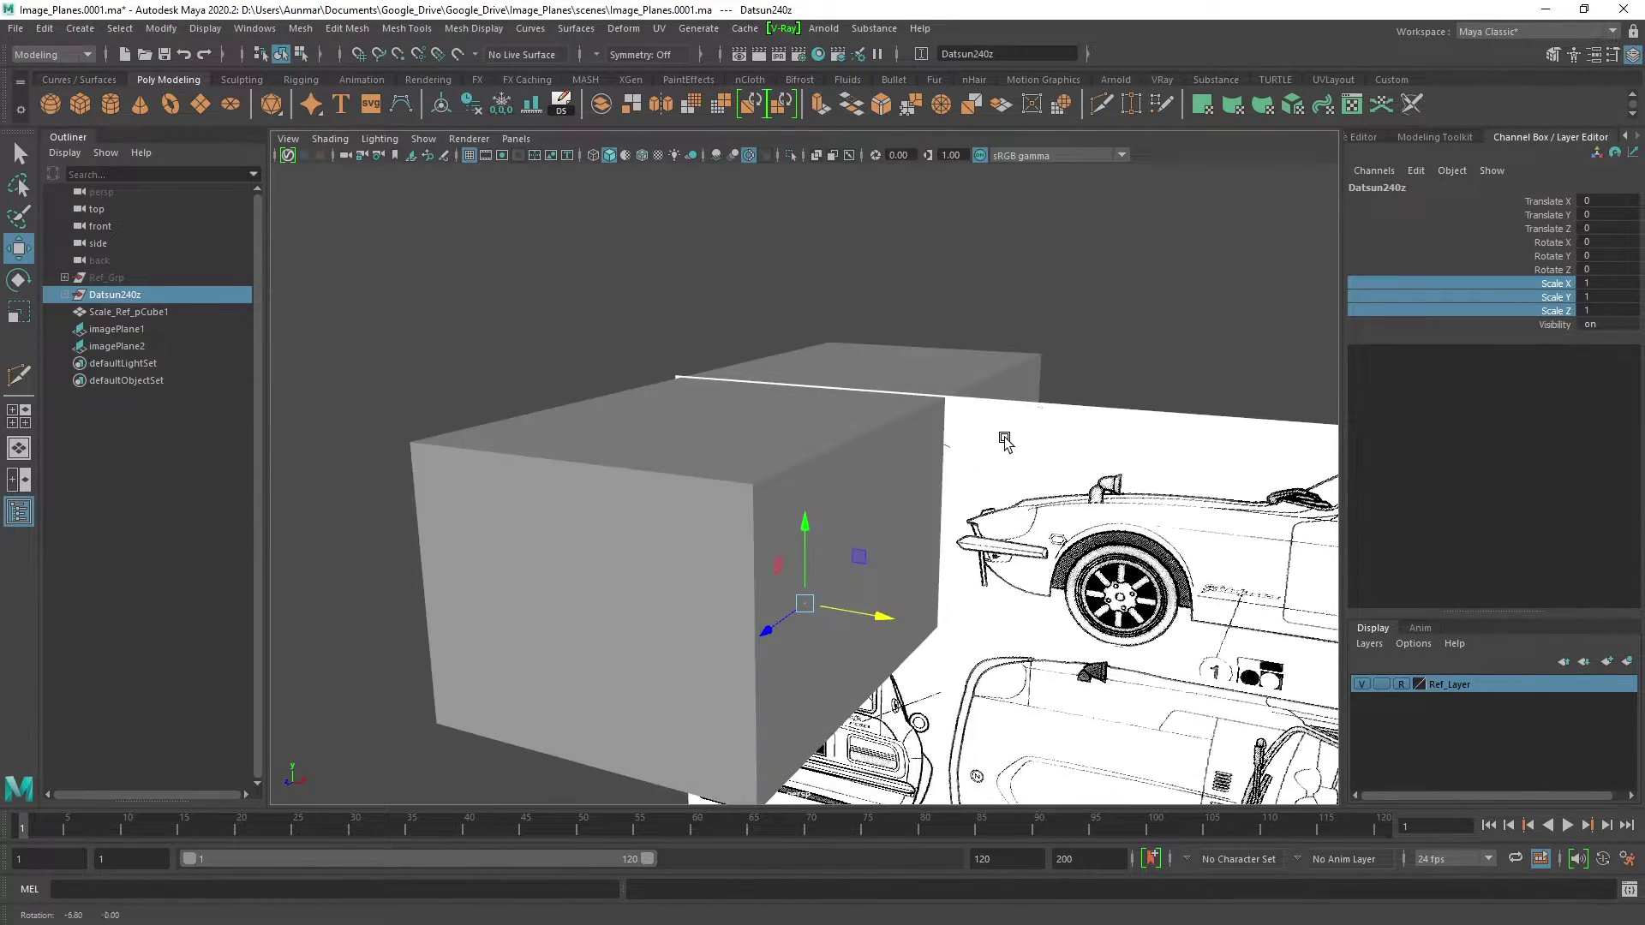
pyautogui.click(880, 482)
pyautogui.hotkey('ctrl', 'h')
pyautogui.keyDown('alt'); pyautogui.moveTo(880, 482); pyautogui.dragTo(921, 497); pyautogui.keyUp('alt')
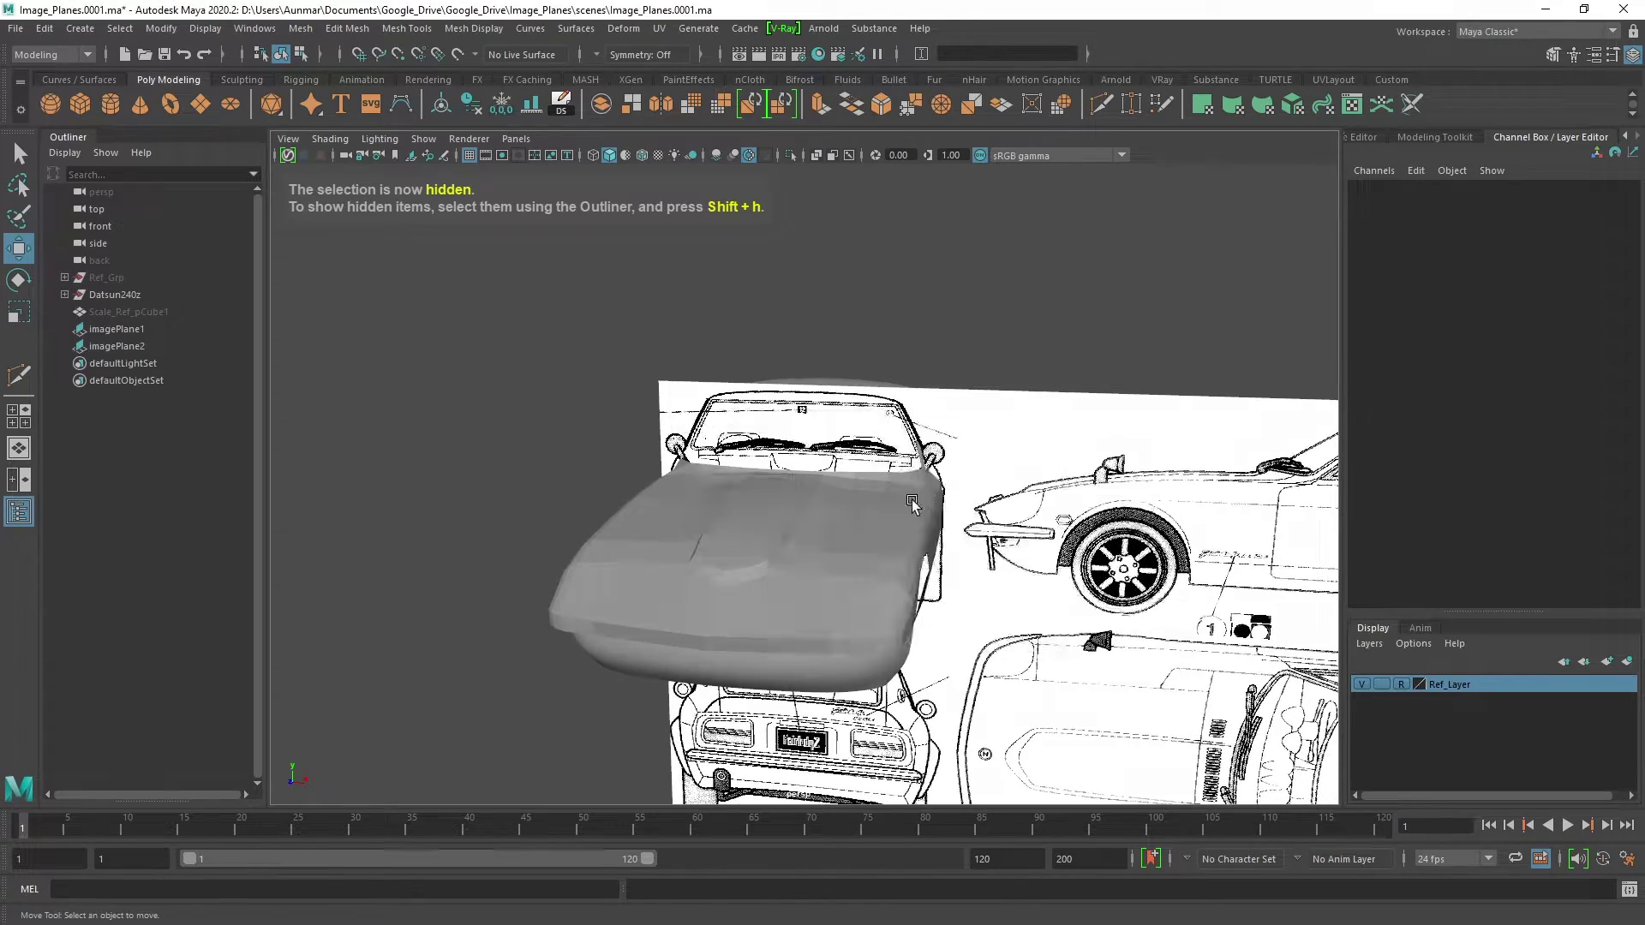
# - Compare the car body mesh with the front and side blueprint drawings in the four-view layout
pyautogui.press('space')
pyautogui.click(413, 639)
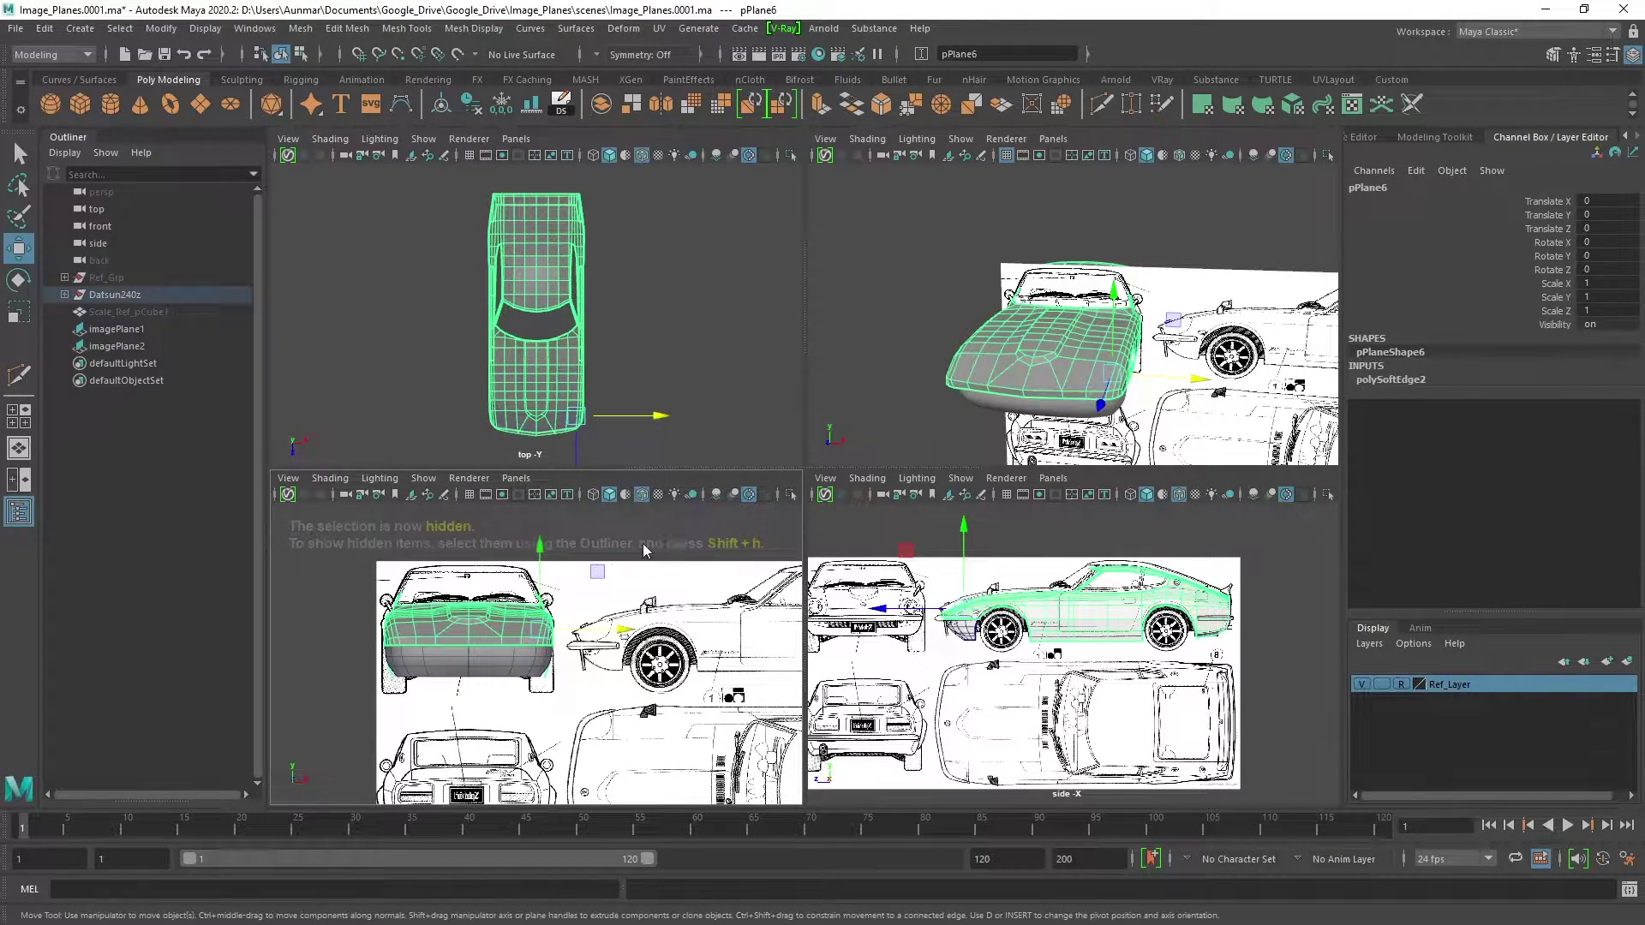
pyautogui.keyDown('alt'); pyautogui.moveTo(843, 411); pyautogui.dragTo(1108, 557); pyautogui.keyUp('alt')
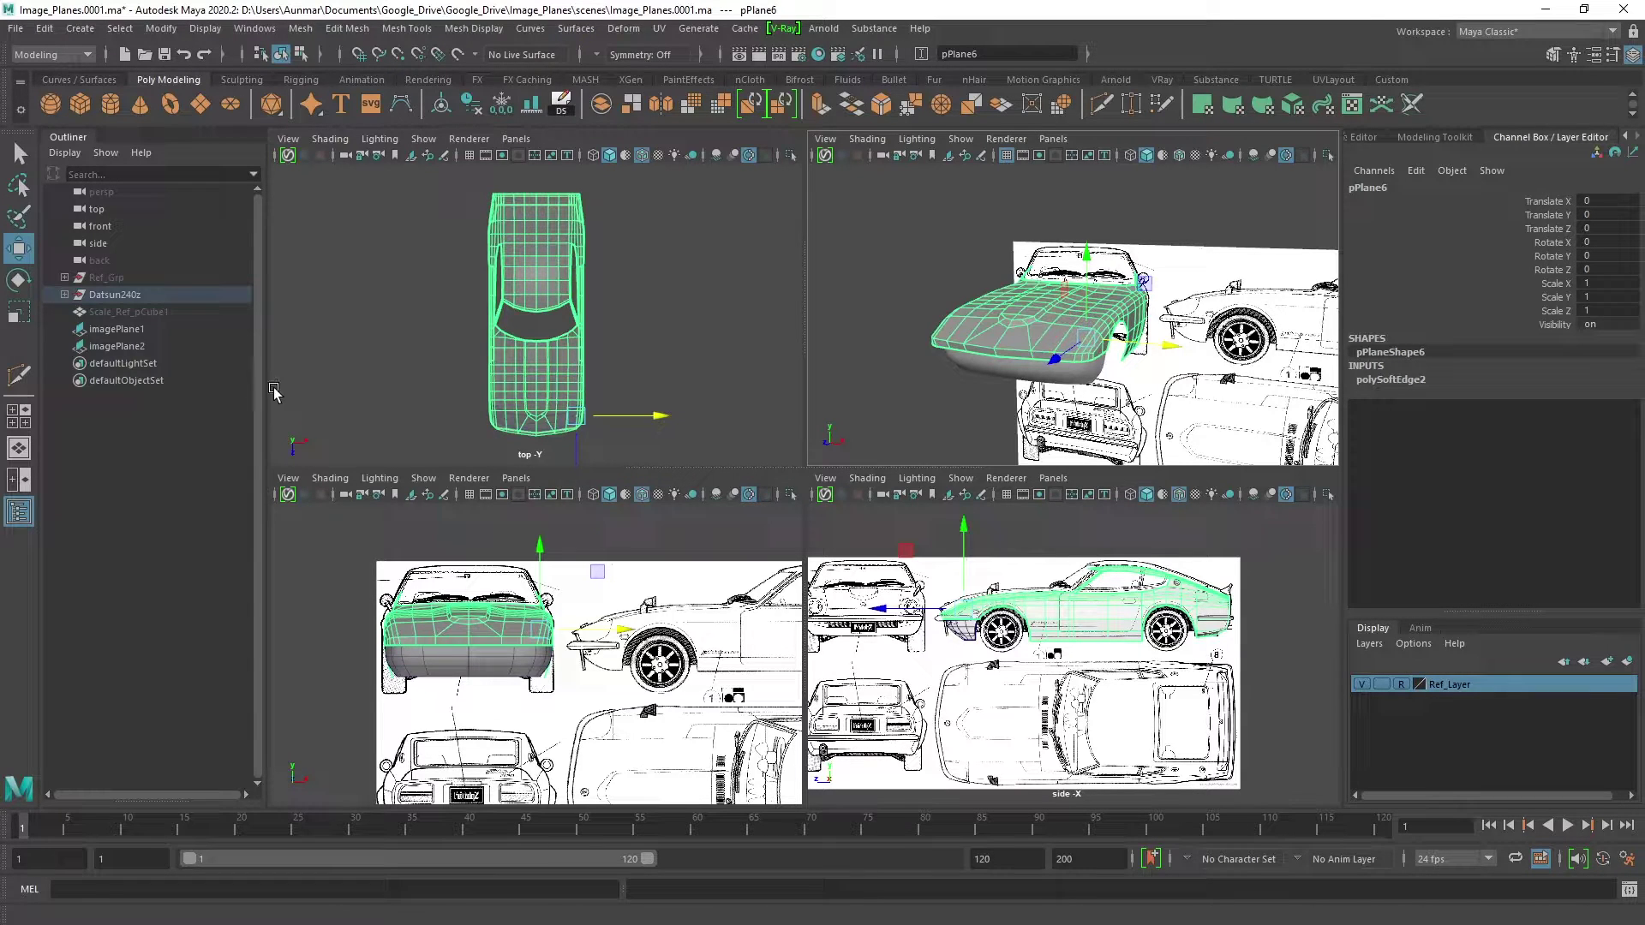
# - Hide imagePlane1 and imagePlane2 and unhide the Ref_Grp reference group
pyautogui.click(118, 332)
pyautogui.keyDown('shift'); pyautogui.click(129, 349); pyautogui.keyUp('shift')
pyautogui.hotkey('ctrl', 'h')
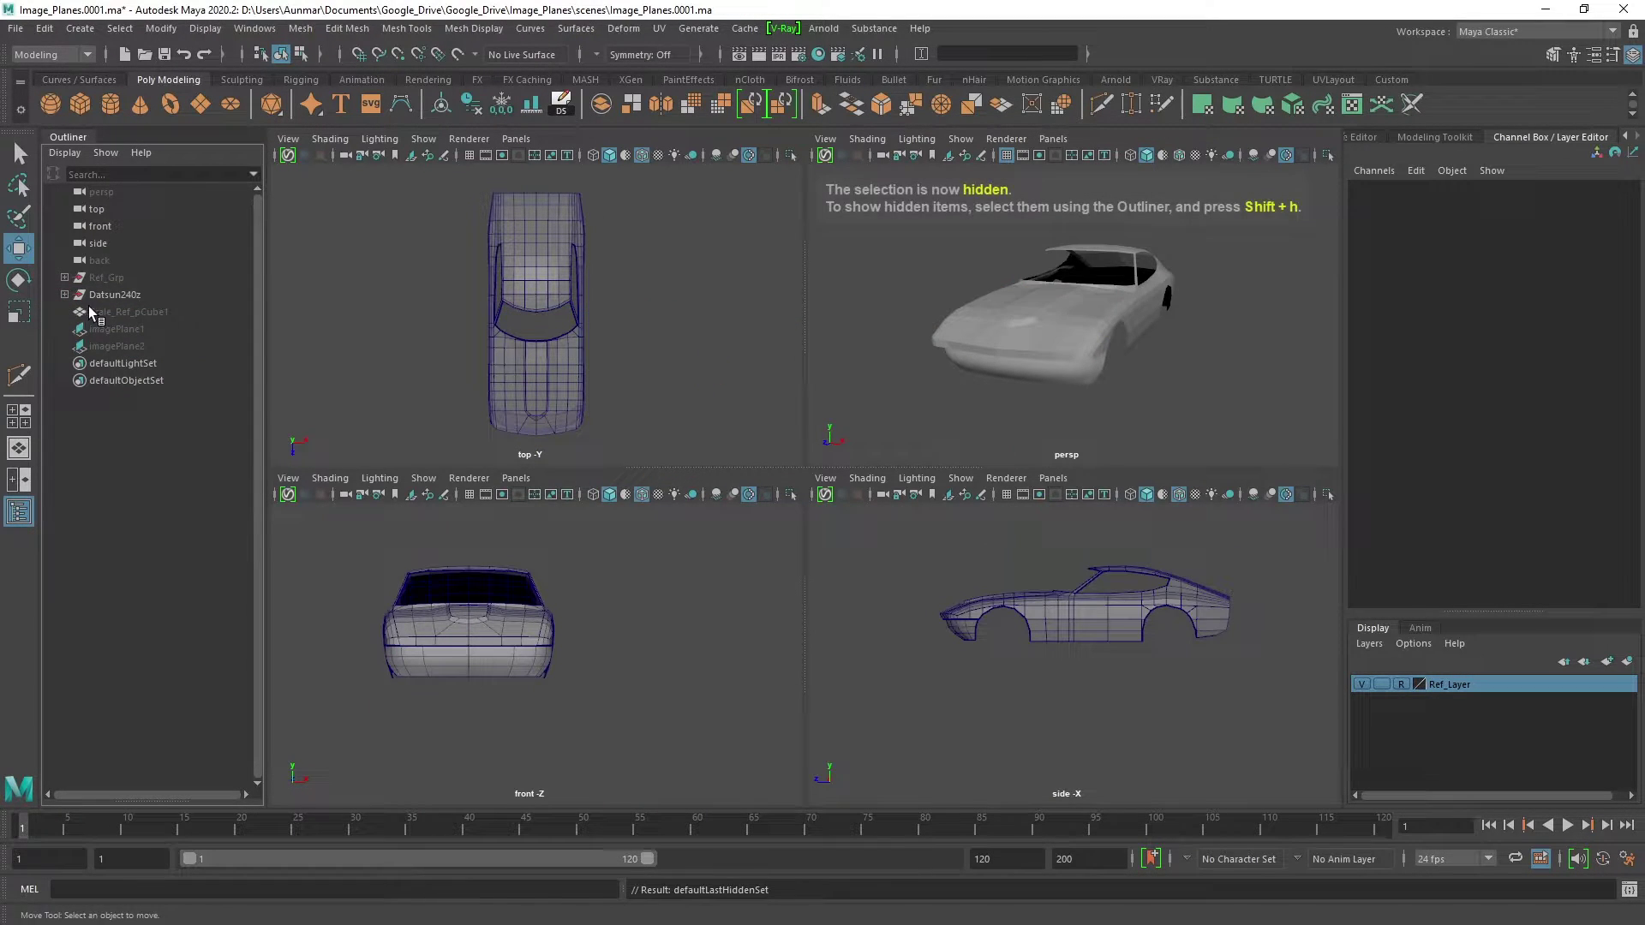
pyautogui.click(120, 279)
pyautogui.hotkey('shift', 'h')
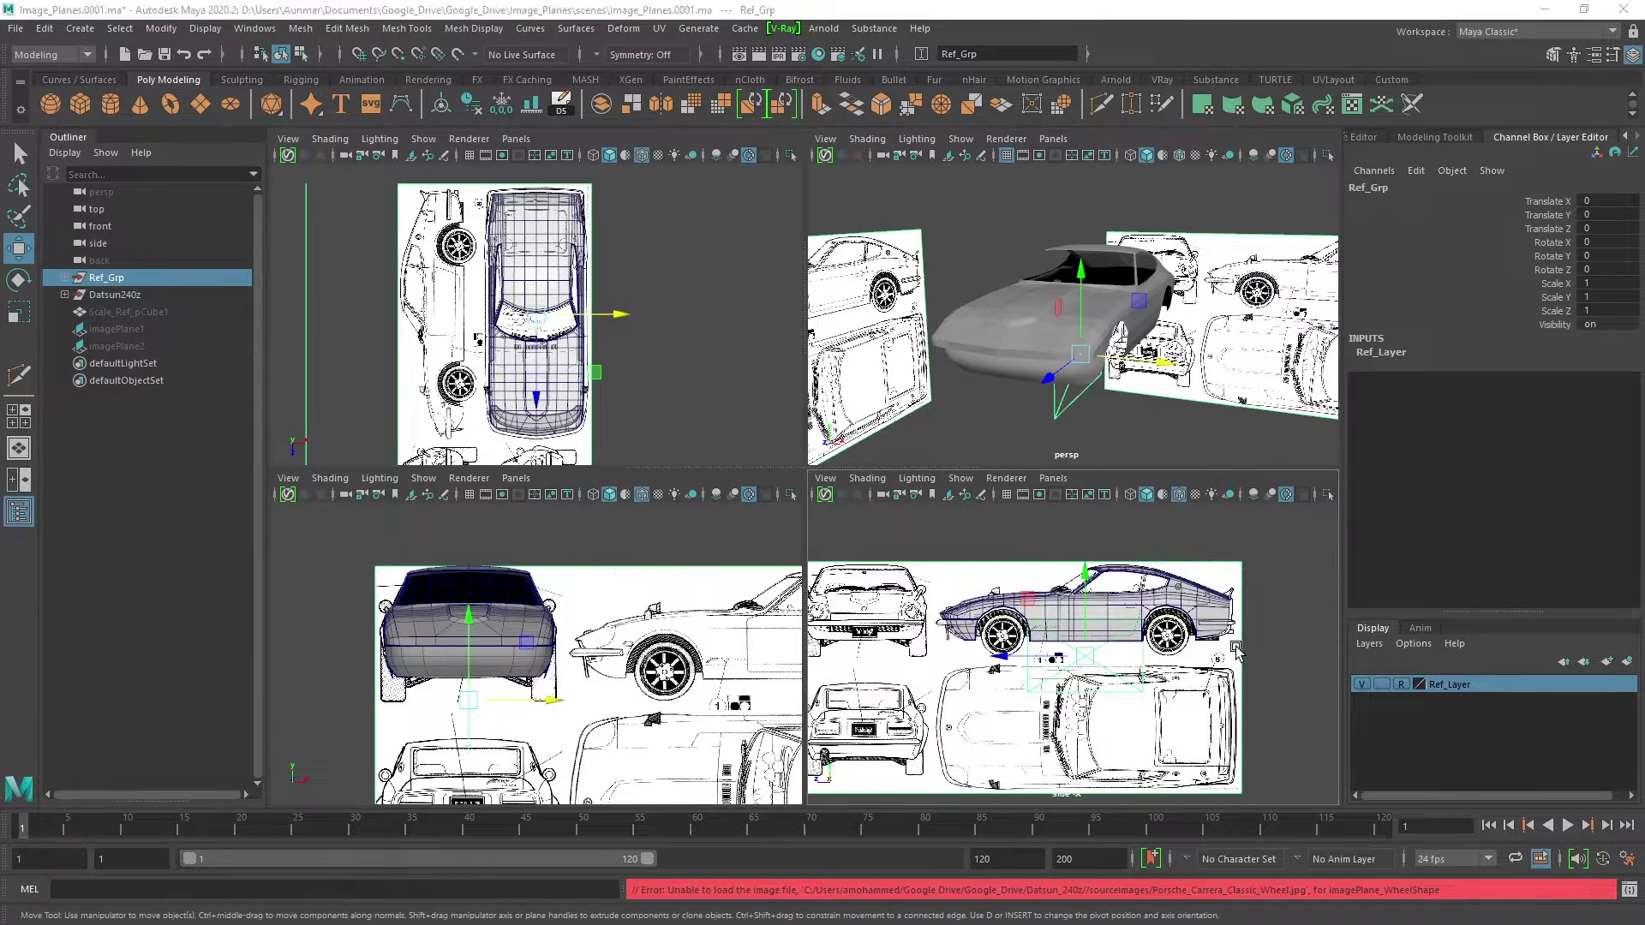
# - Examine the car body against the Ref_Grp blueprints in the side, front and perspective views, toggling X-ray in the front view
pyautogui.press('space')
pyautogui.click(958, 370)
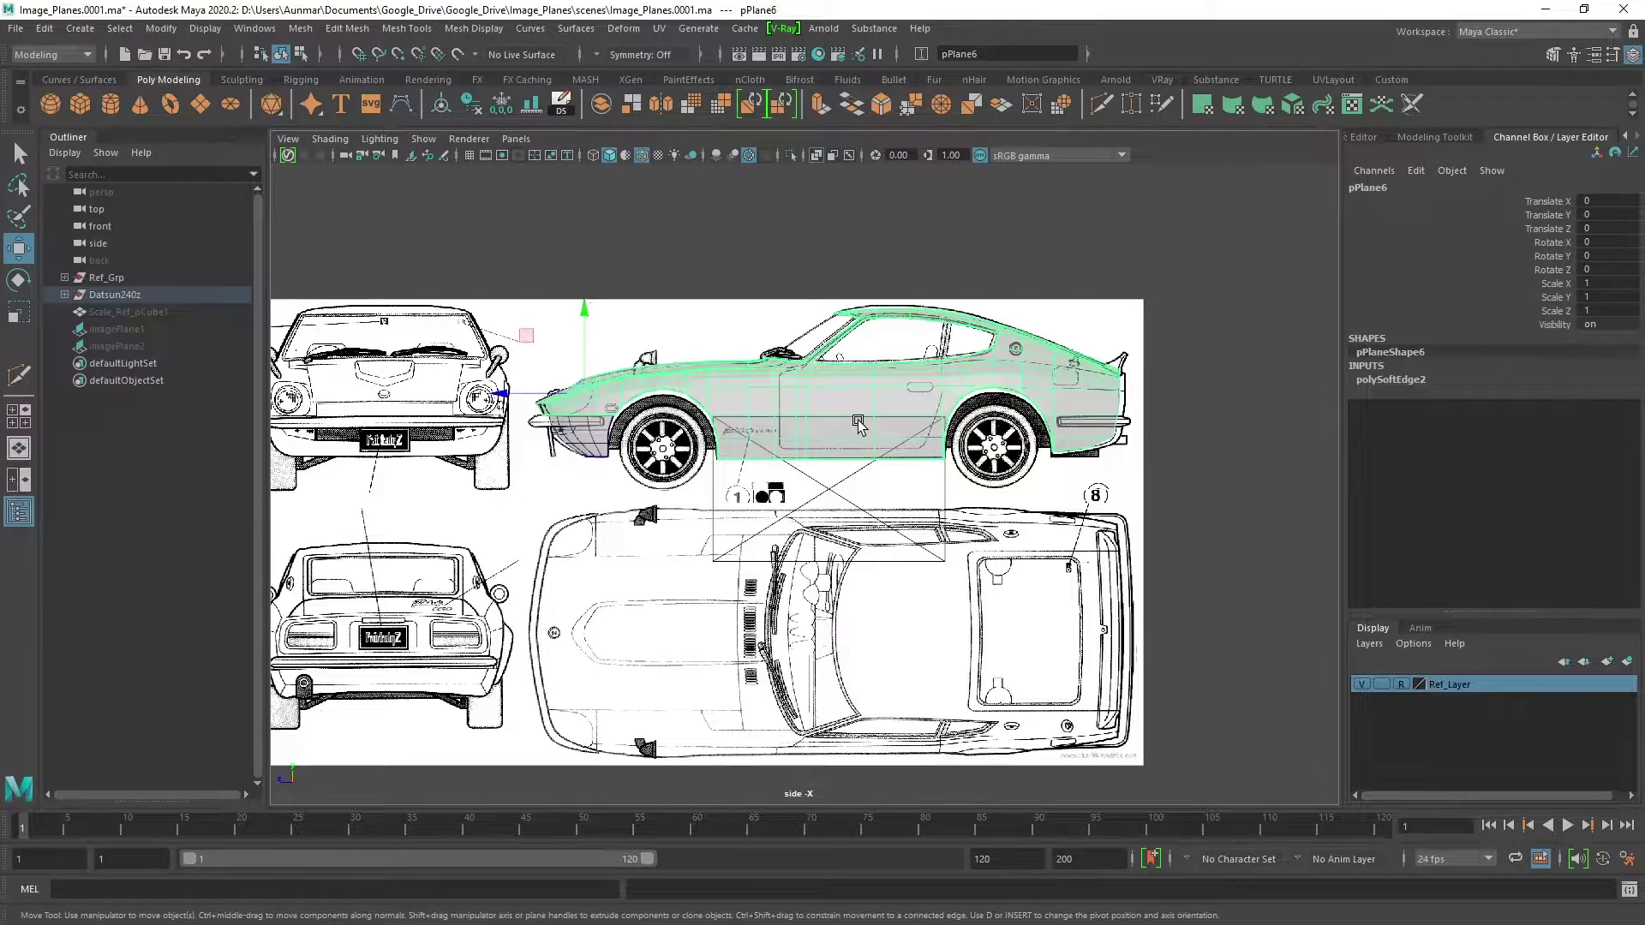
pyautogui.press('space')
pyautogui.press('space')
pyautogui.hotkey('alt', 'x')
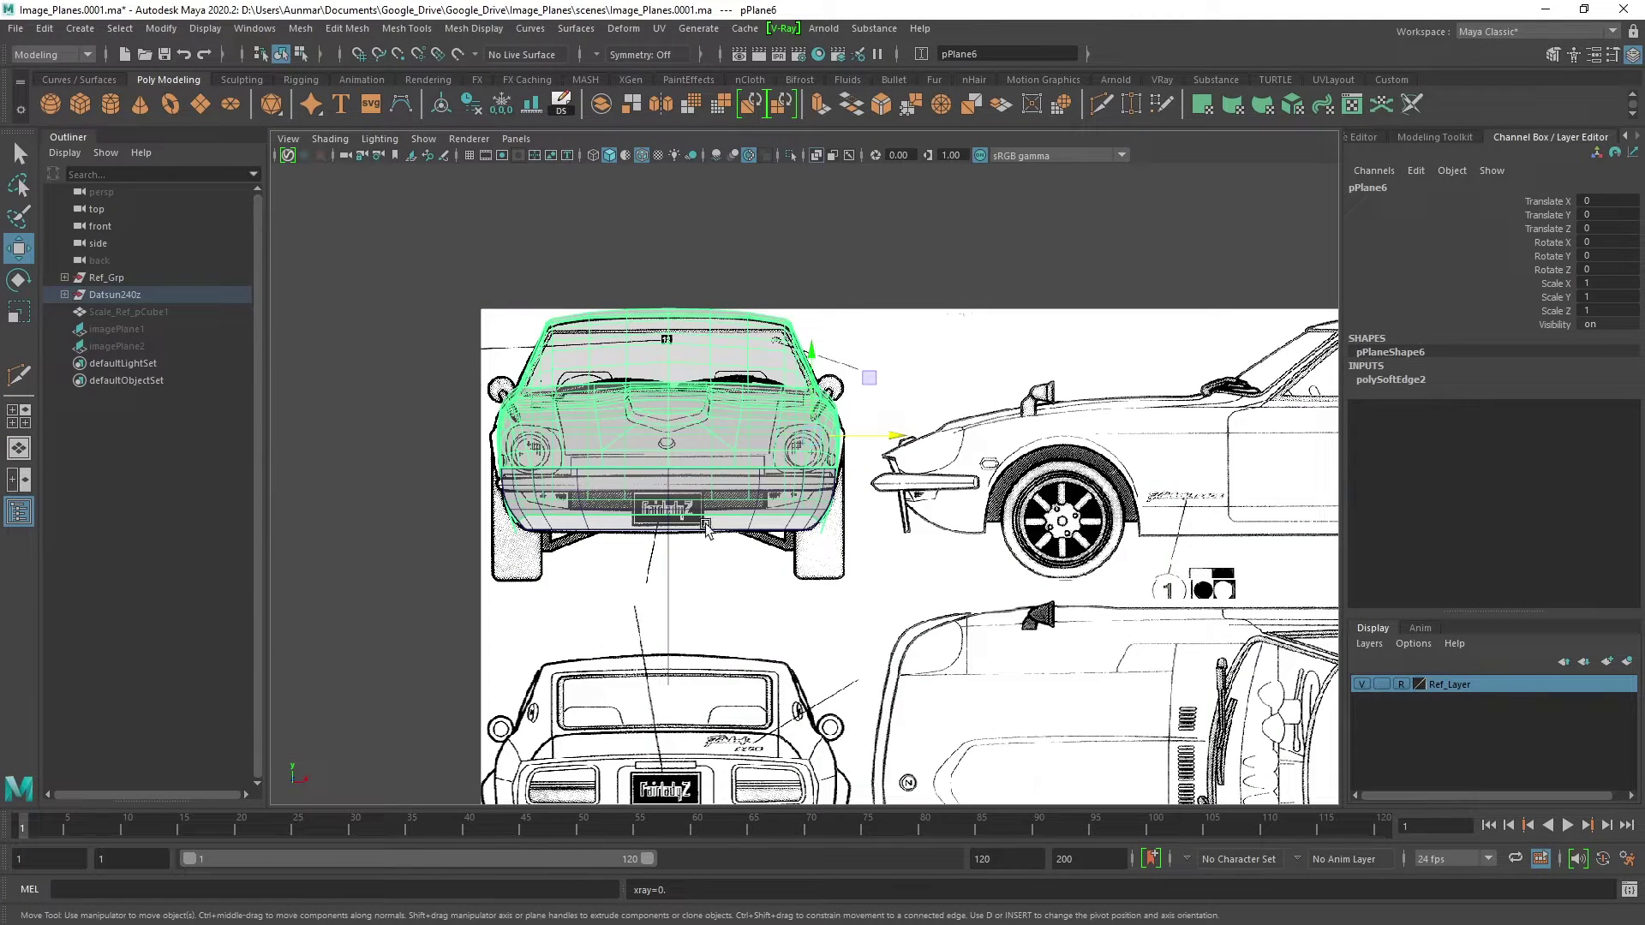
pyautogui.hotkey('alt', 'x')
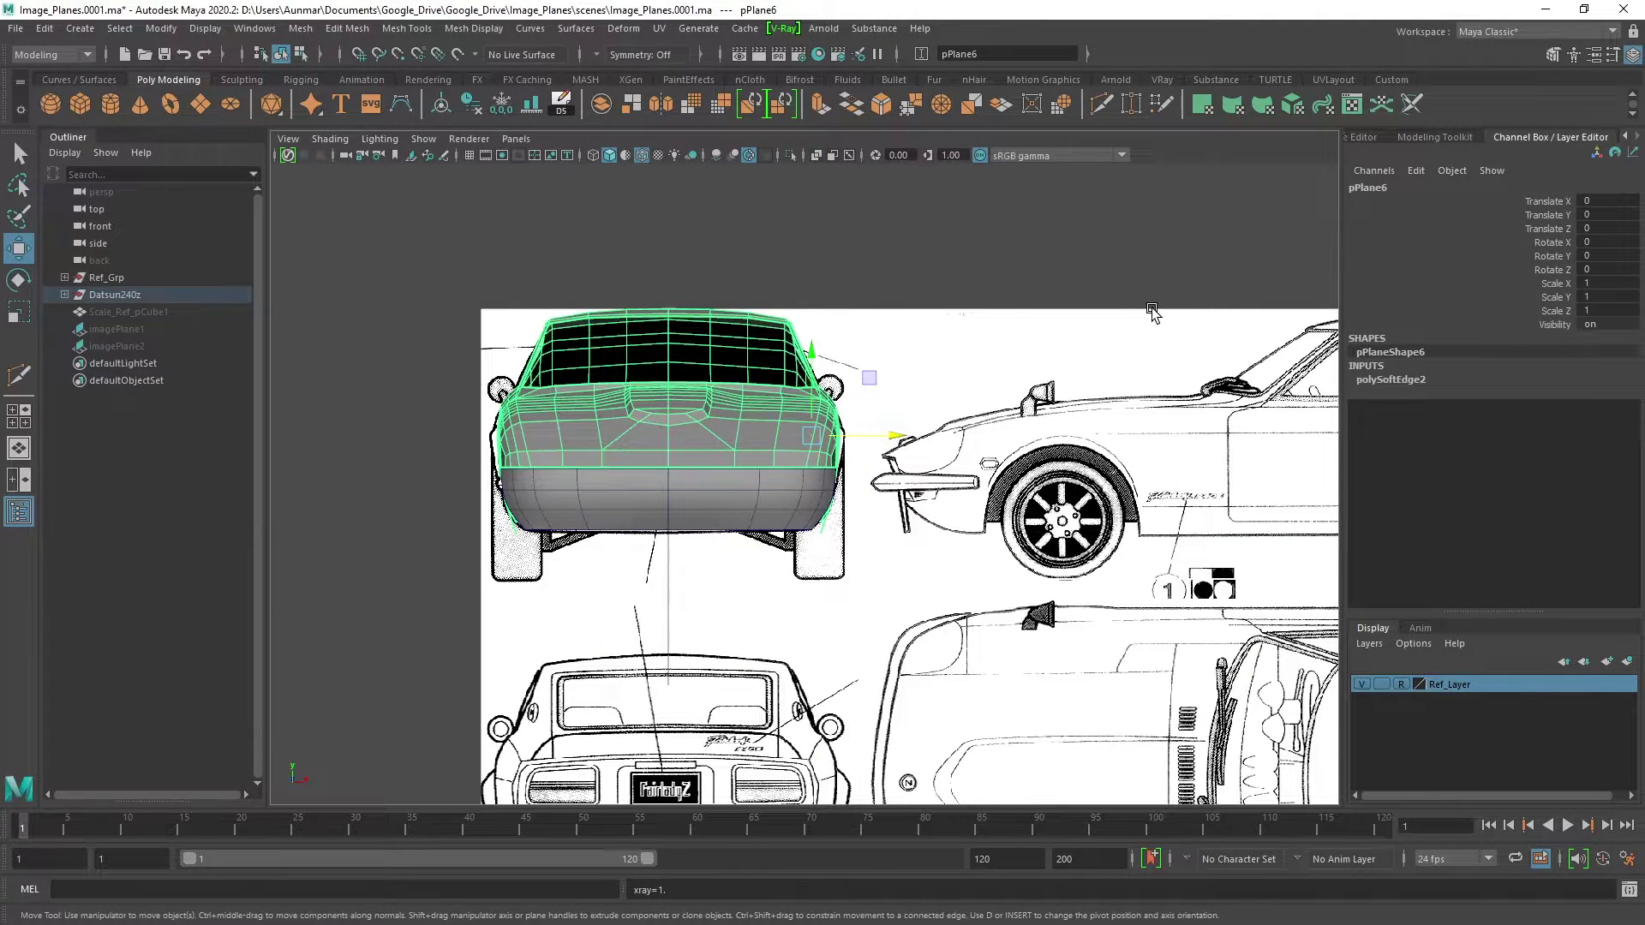
pyautogui.press('space')
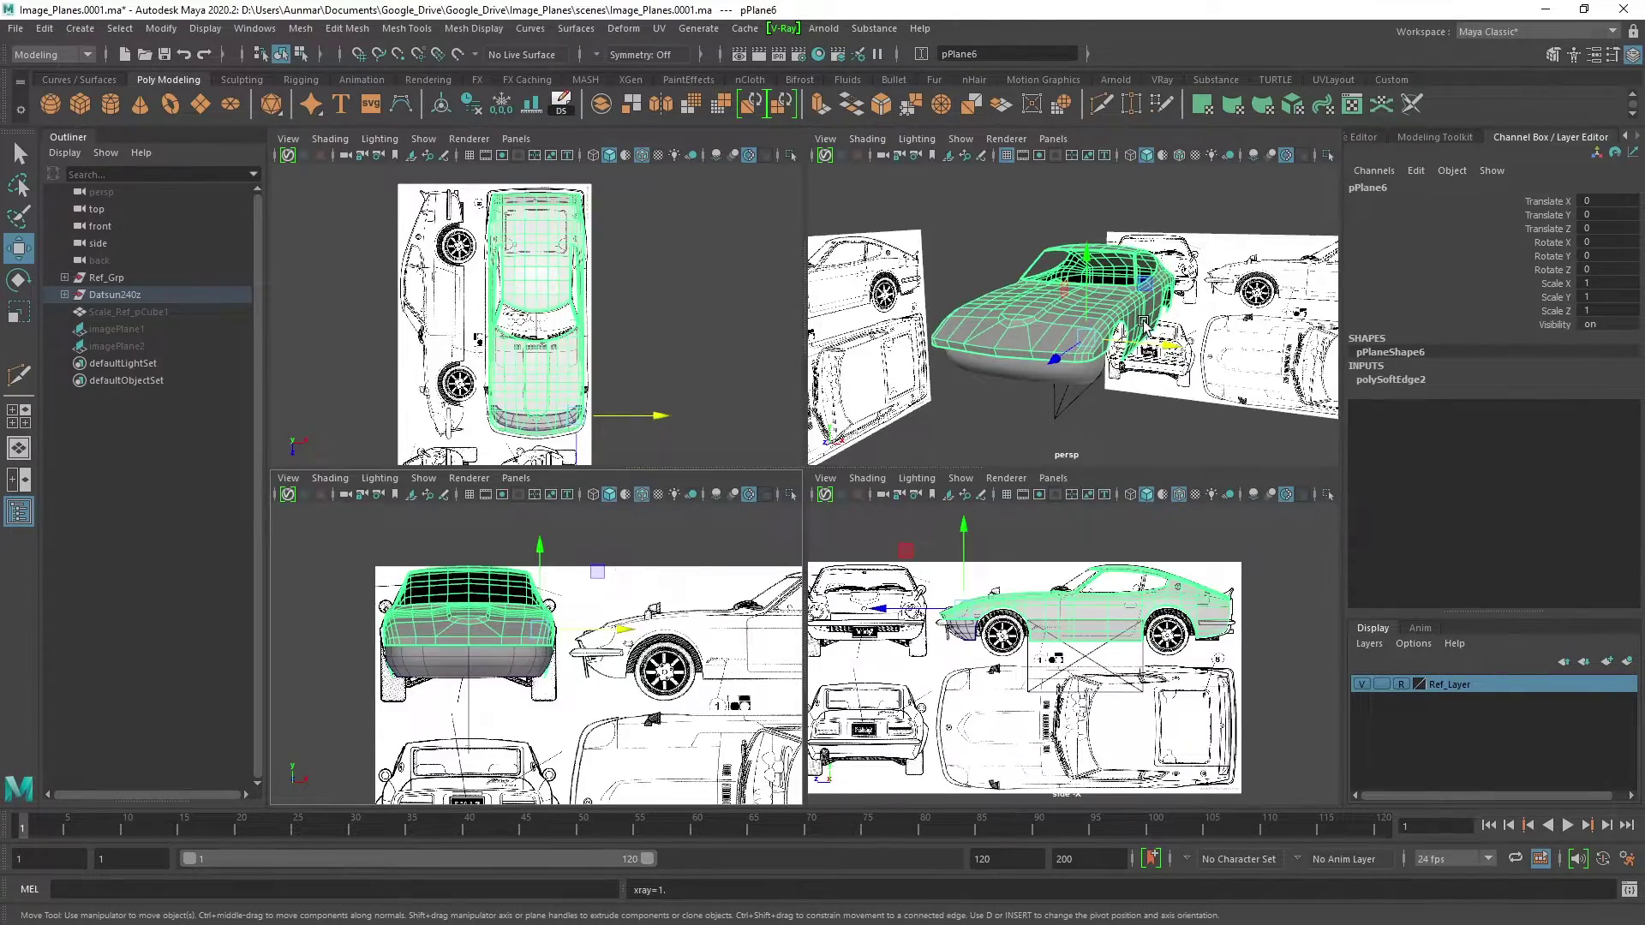
pyautogui.press('space')
pyautogui.keyDown('alt'); pyautogui.moveTo(1036, 464); pyautogui.dragTo(962, 417); pyautogui.keyUp('alt')
pyautogui.scroll(-2, 962, 417)
# - Turn off Ref_Layer's visibility and group imagePlane1 and imagePlane2 under the name Ref
pyautogui.click(116, 329)
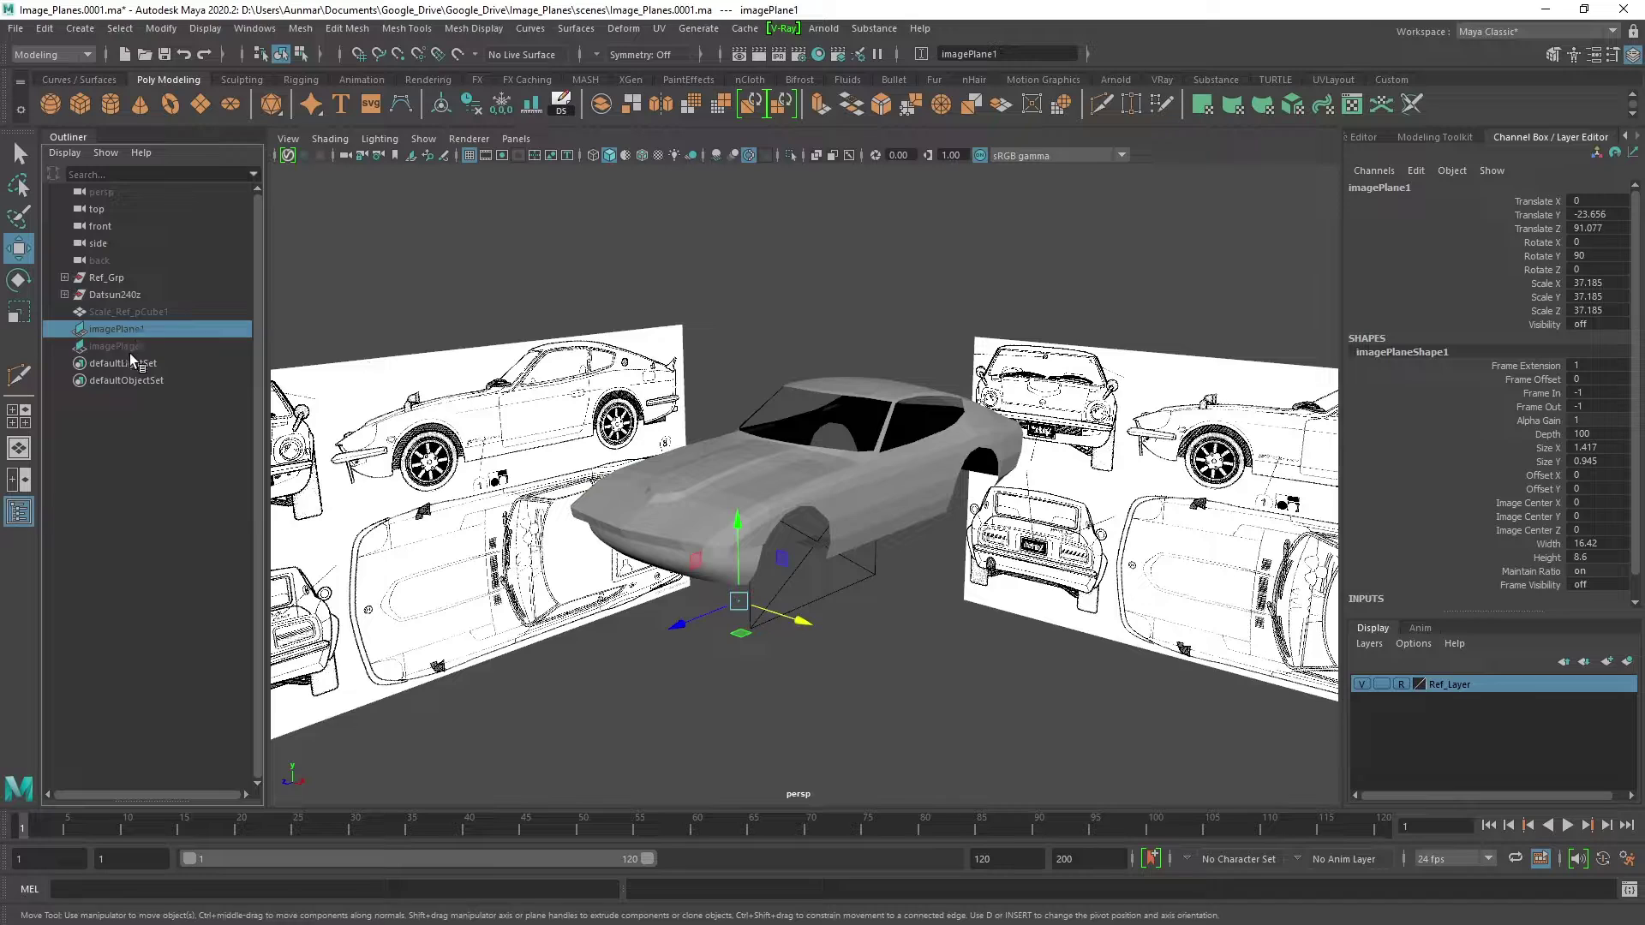
pyautogui.keyDown('shift'); pyautogui.click(138, 345); pyautogui.keyUp('shift')
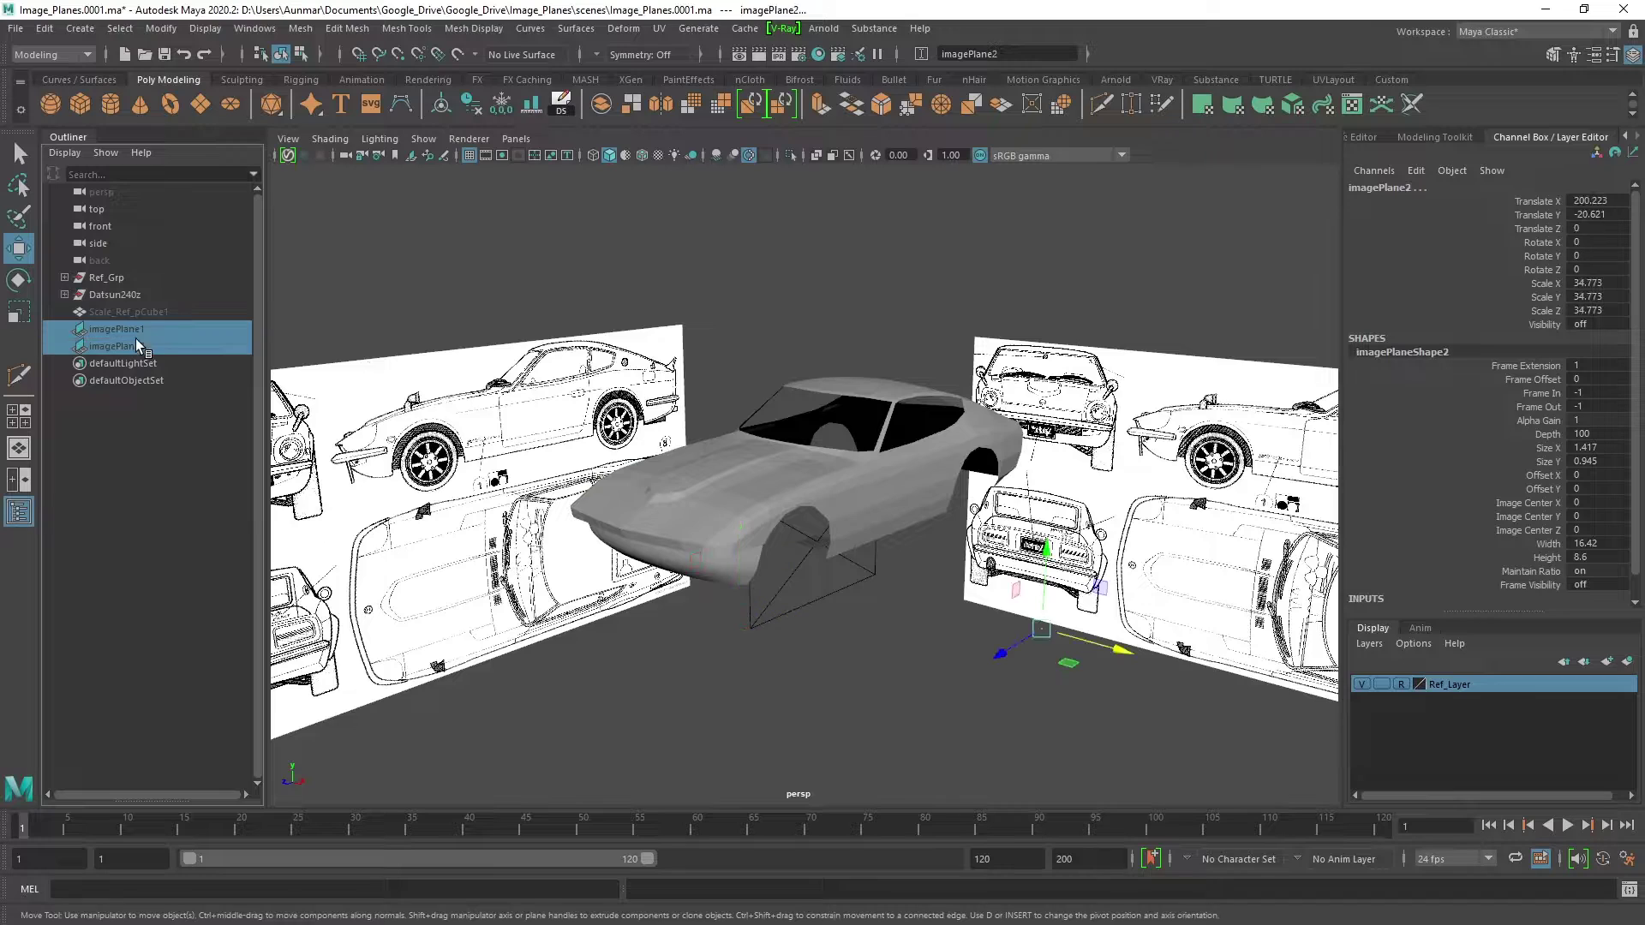
pyautogui.click(1361, 685)
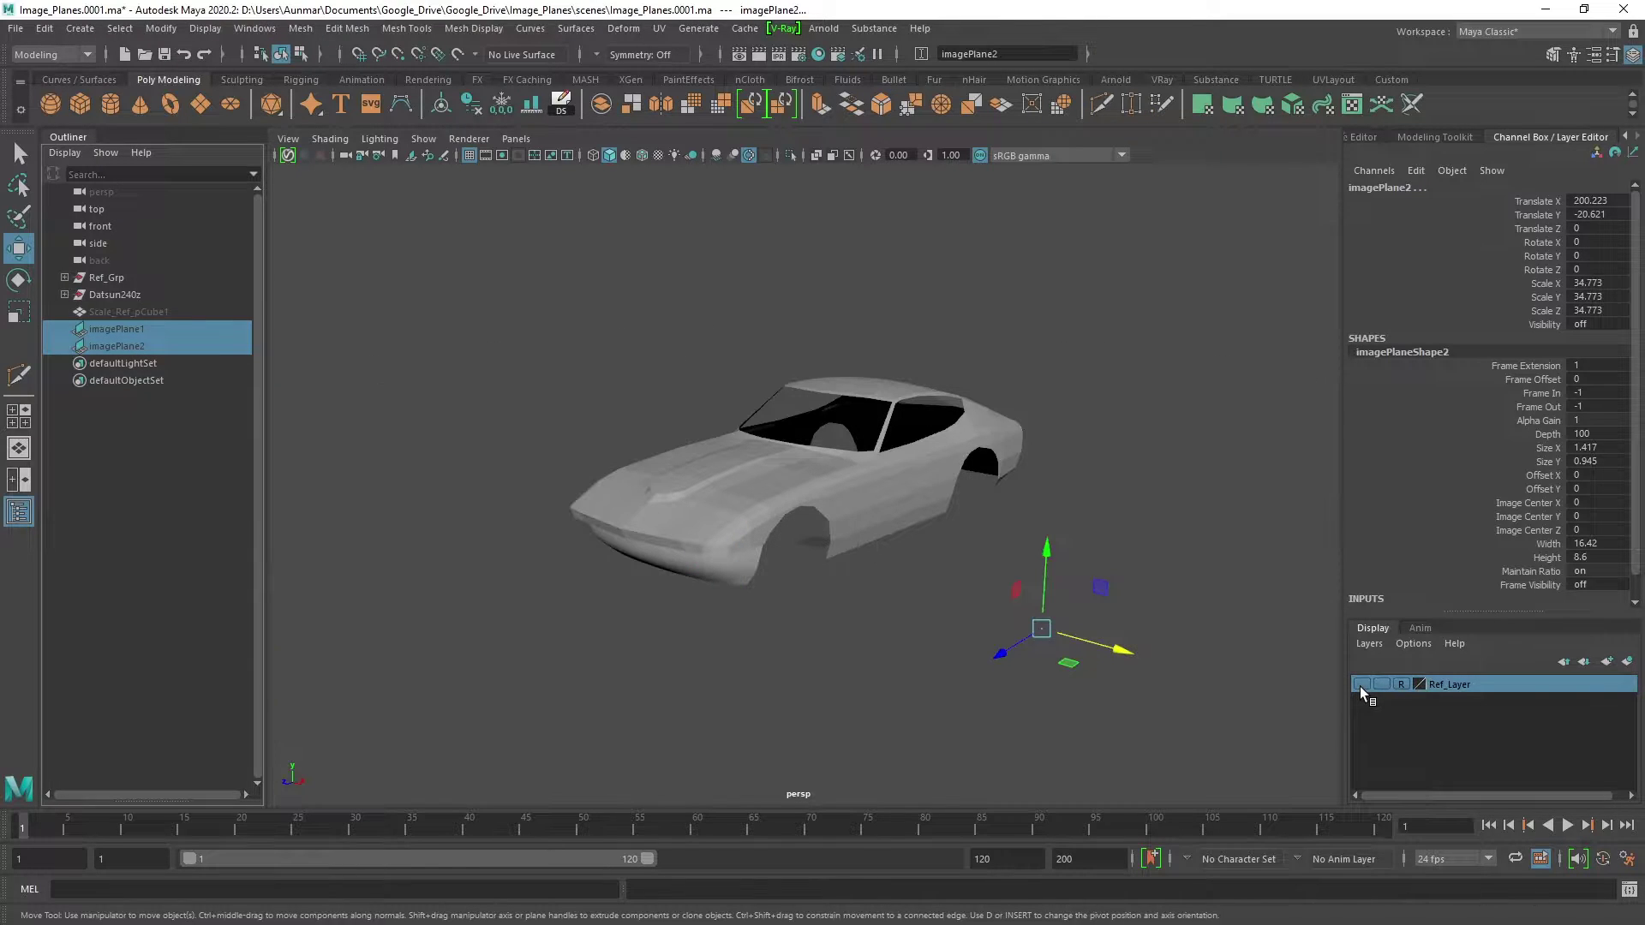
pyautogui.hotkey('ctrl', 'g')
pyautogui.doubleClick(108, 331)
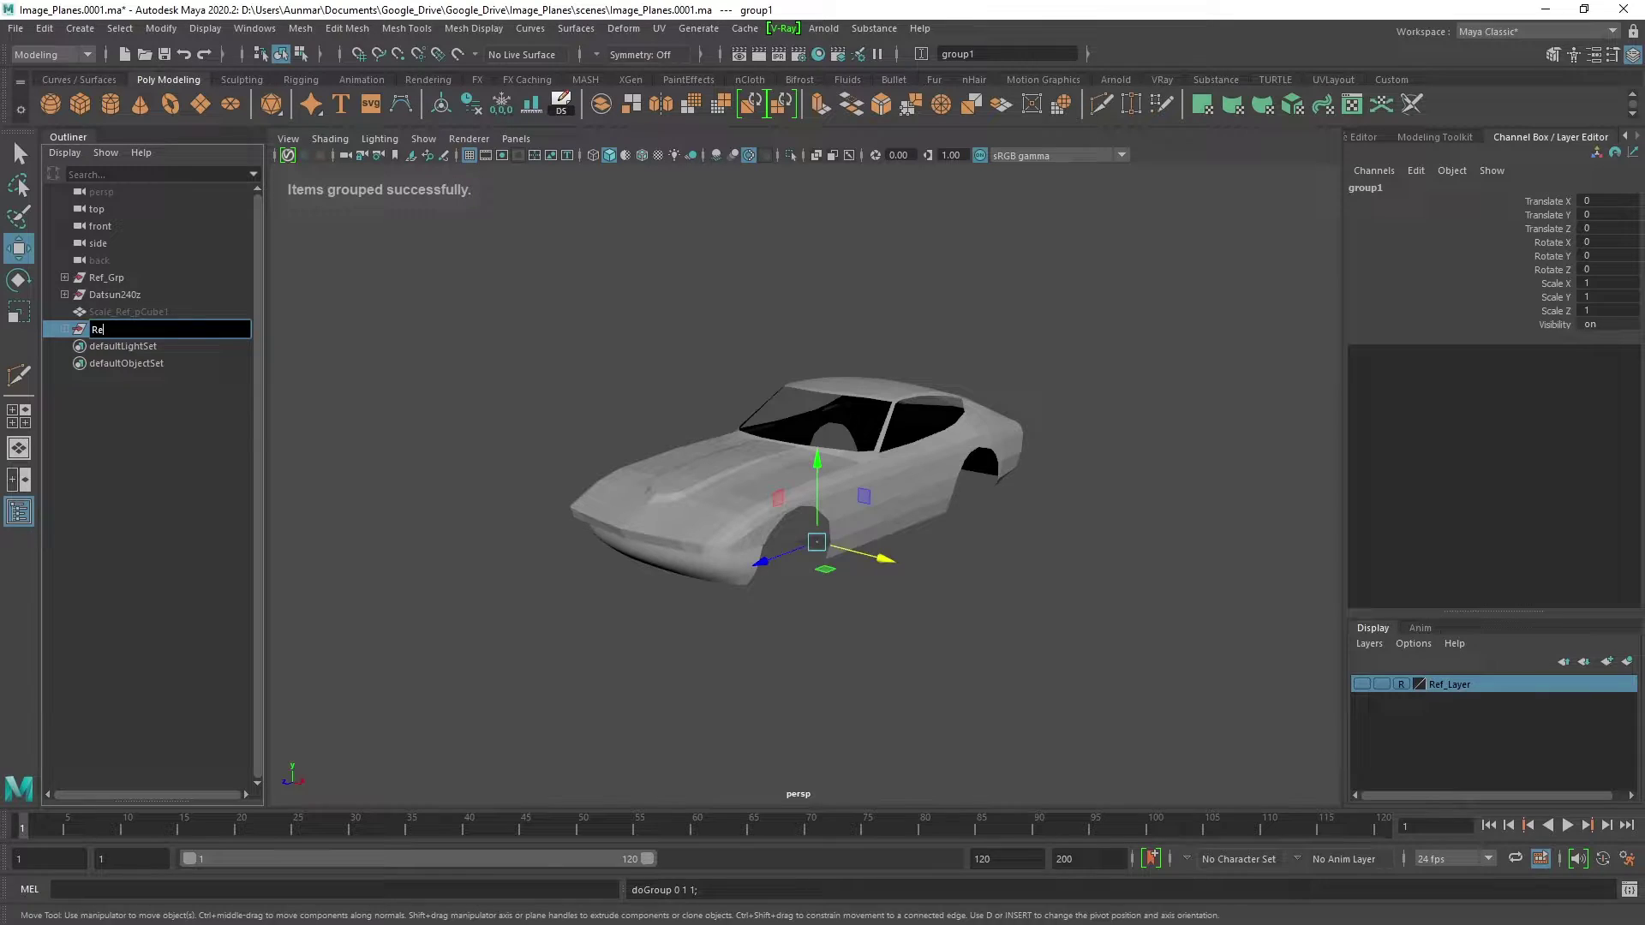
pyautogui.press('Return')
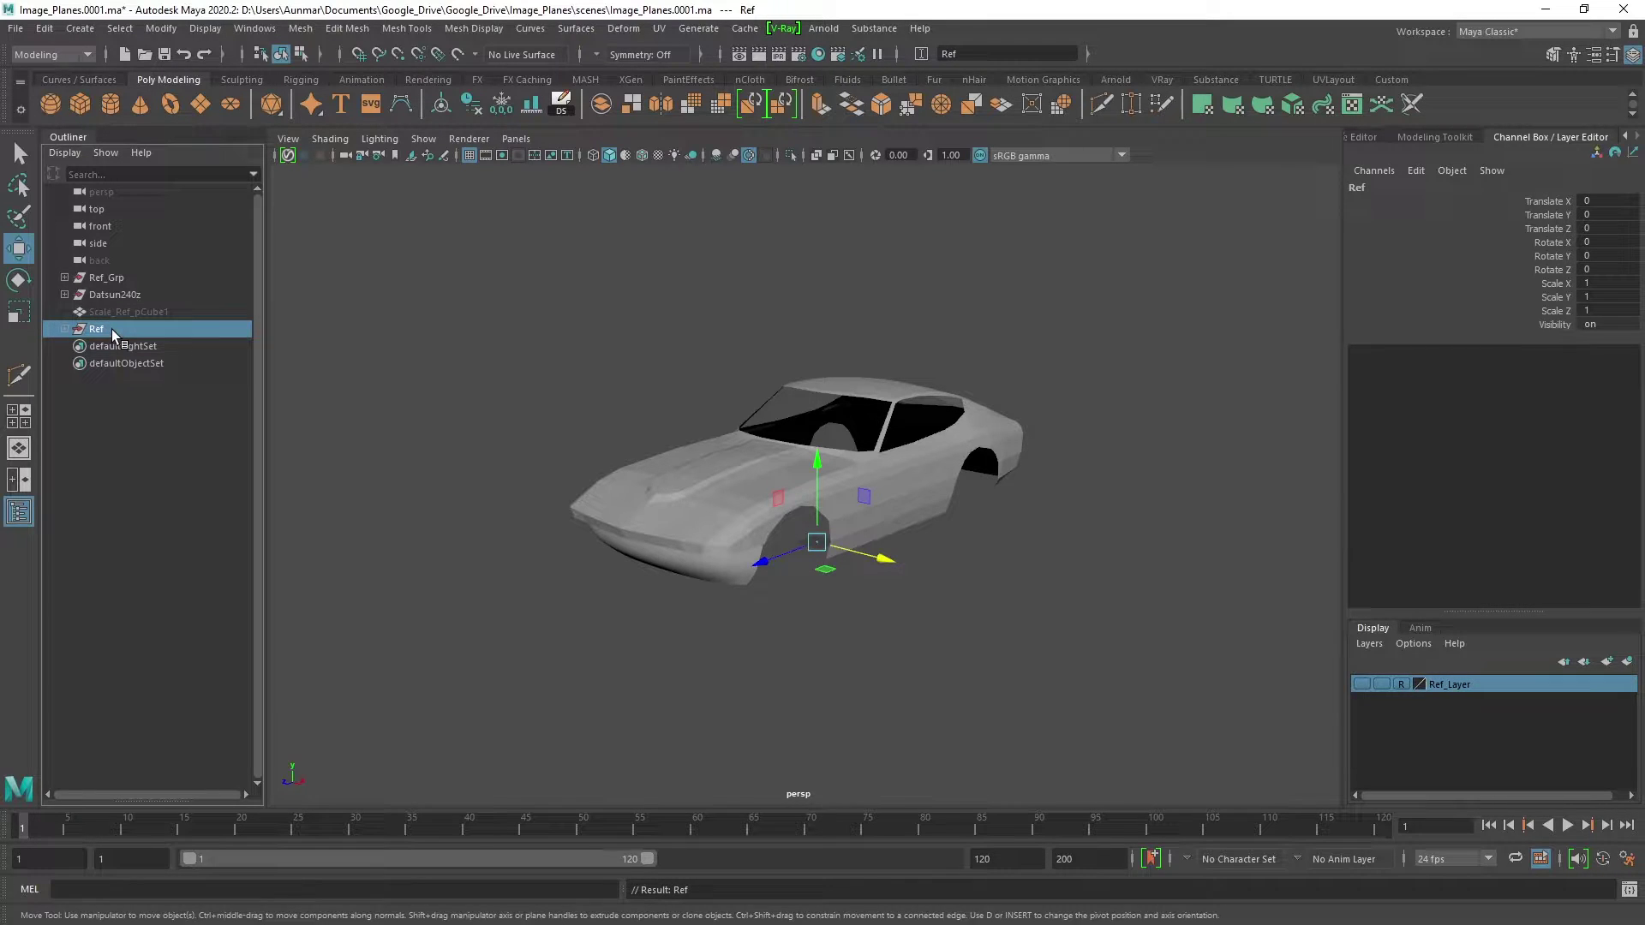
# - Create a display layer from the Ref group and unhide both image planes inside the group
pyautogui.click(1629, 661)
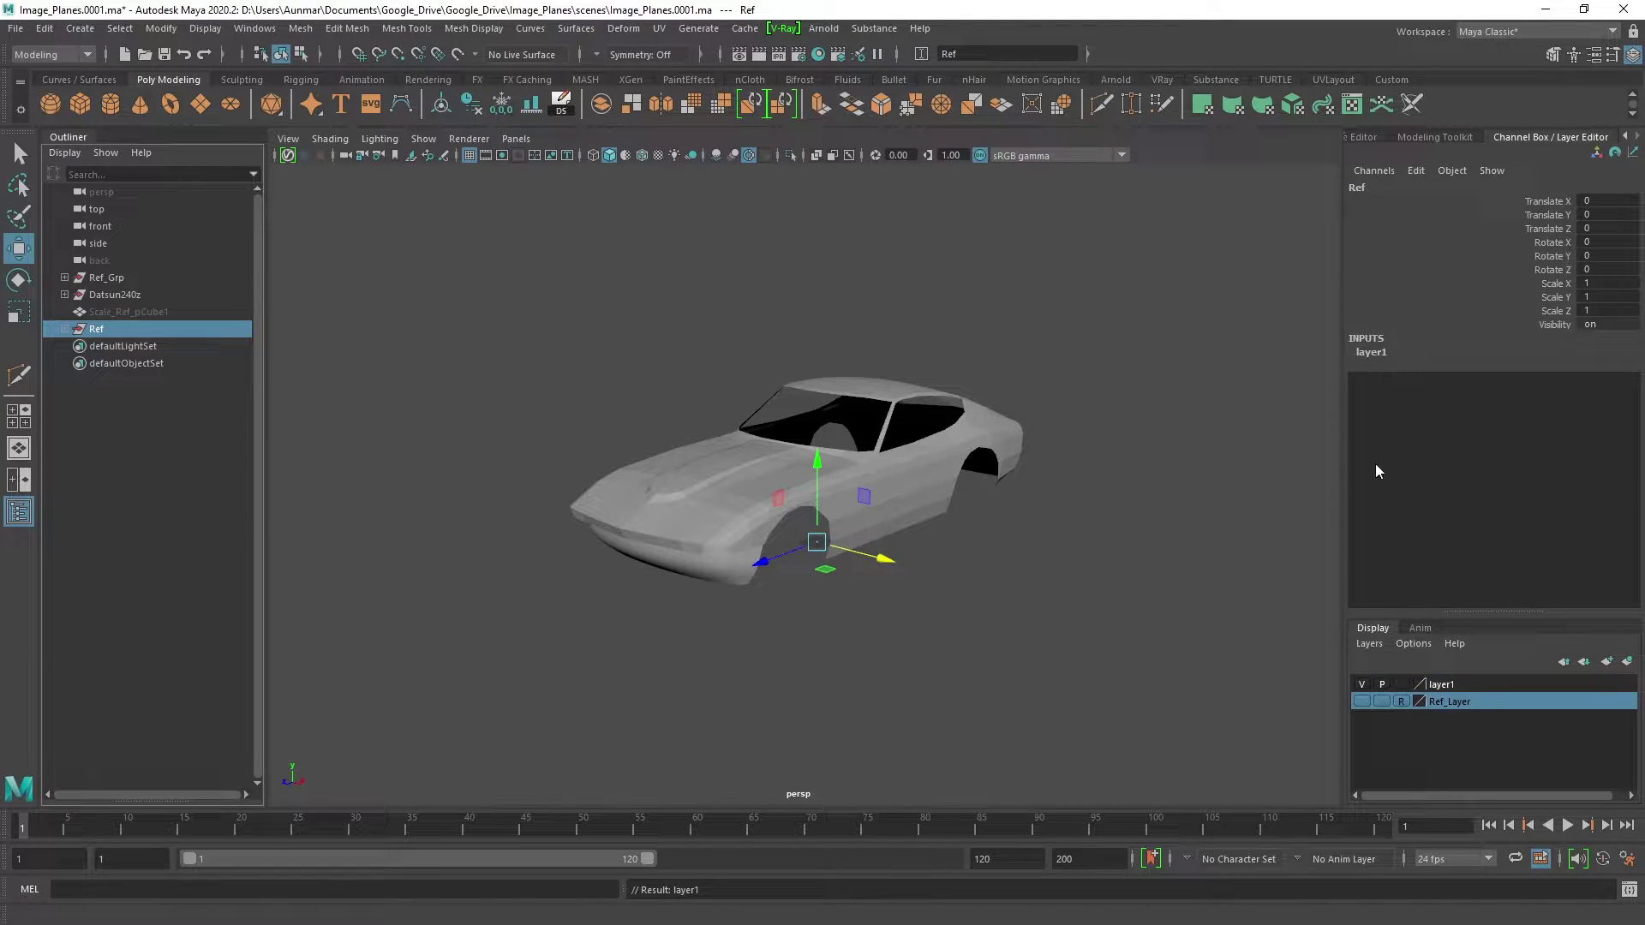
pyautogui.click(1361, 702)
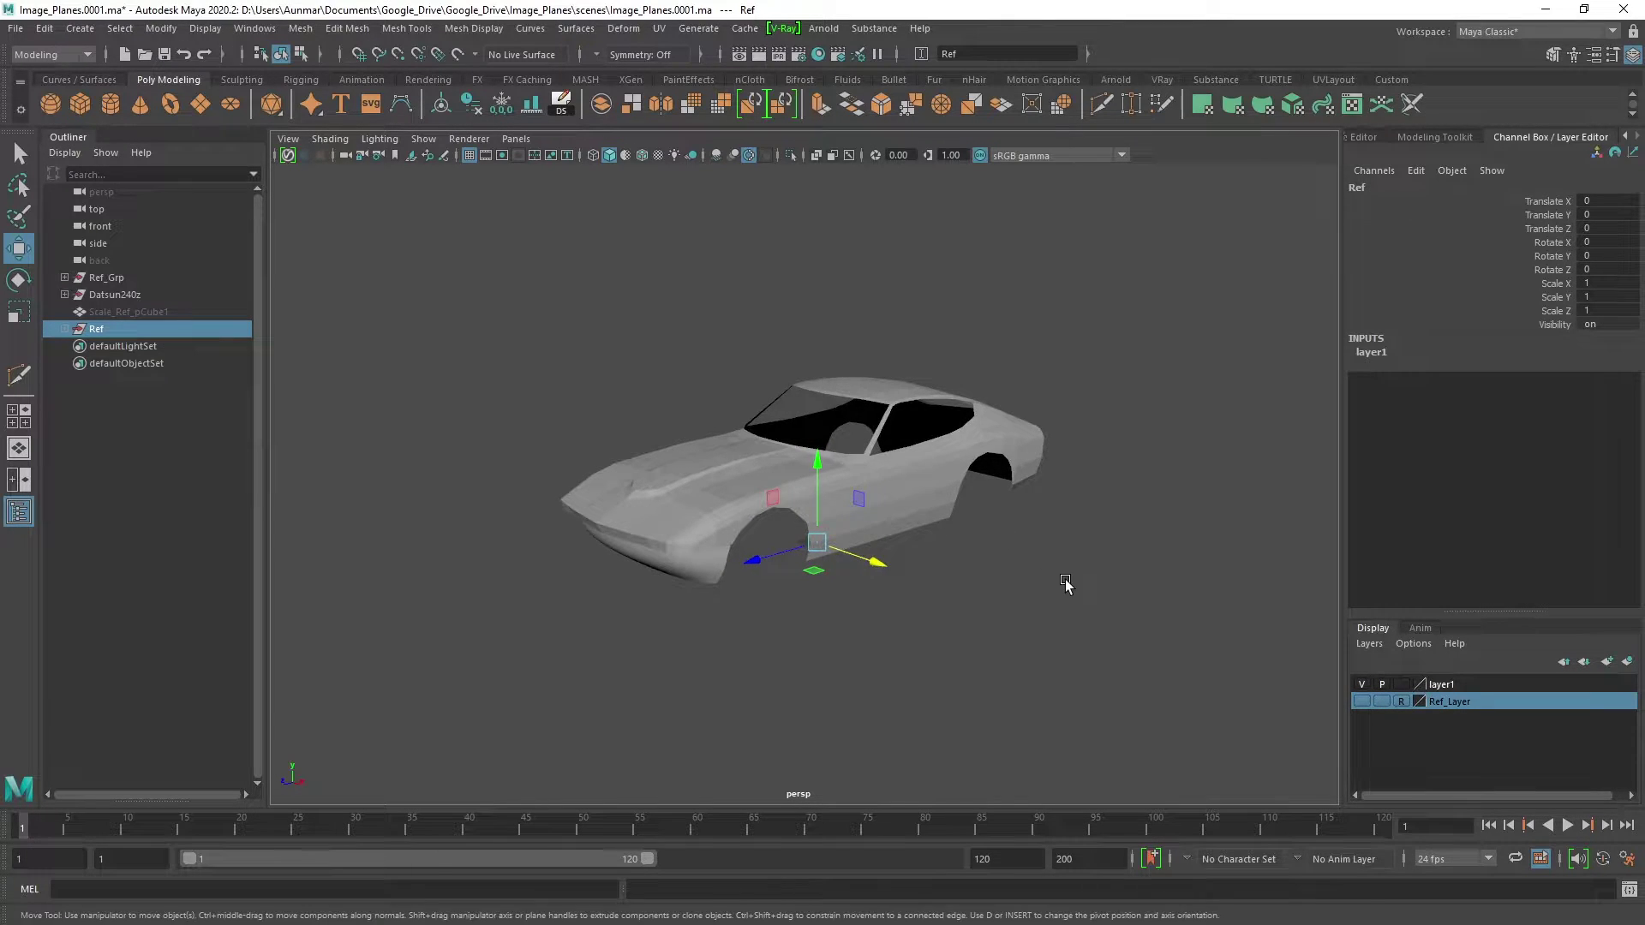
pyautogui.click(65, 329)
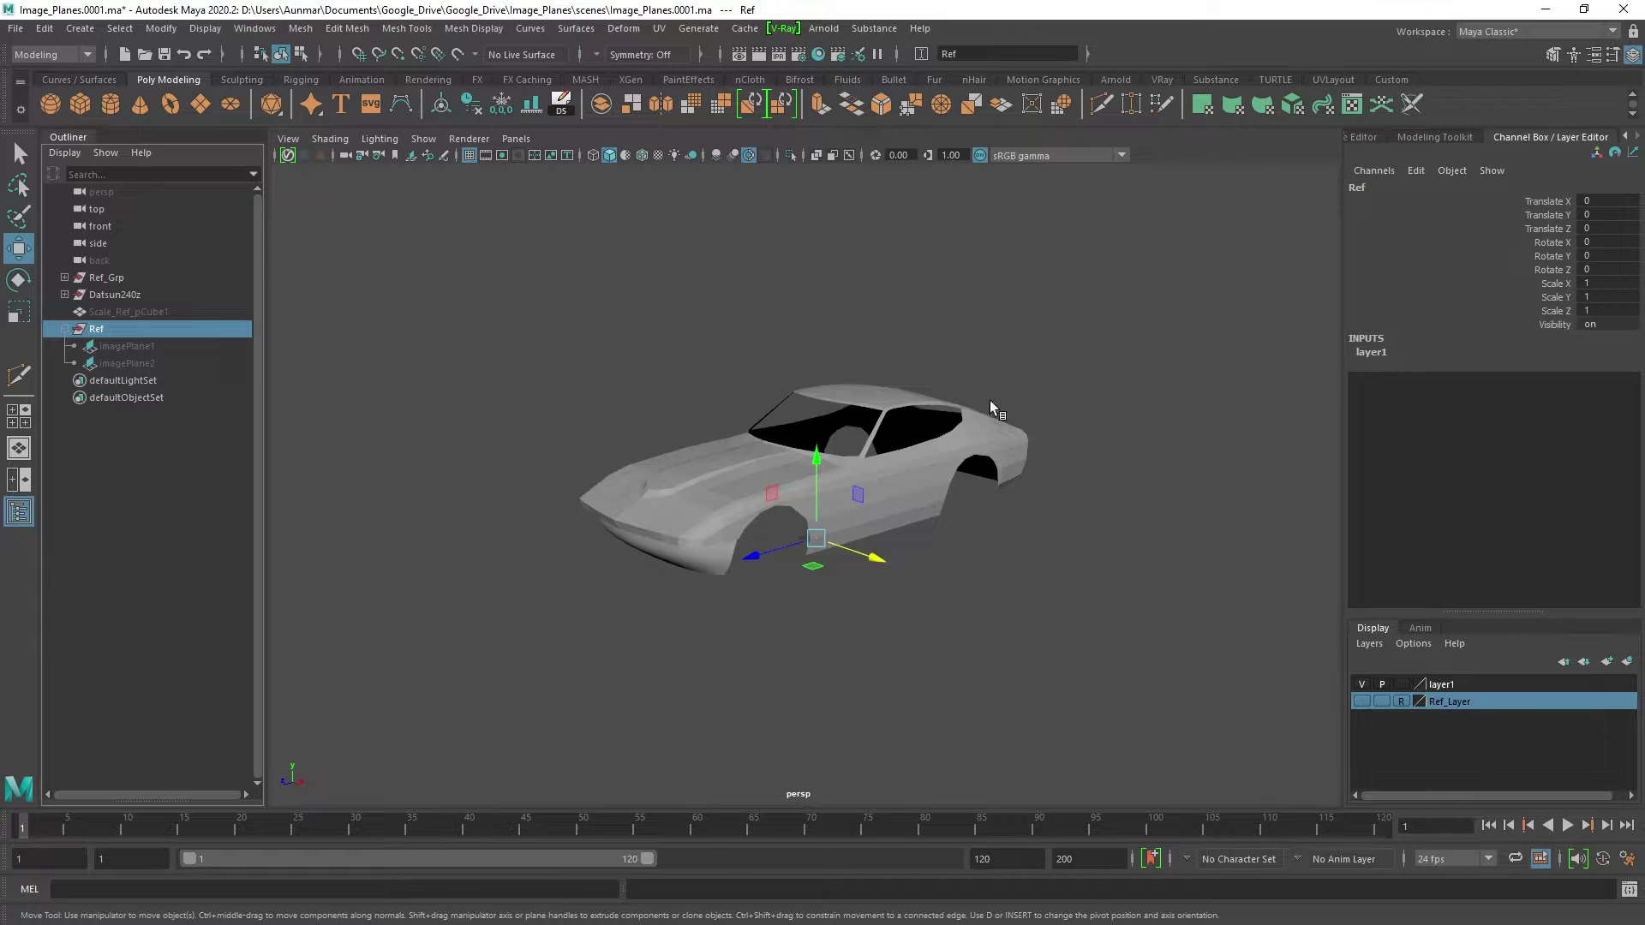
pyautogui.press('space')
pyautogui.click(123, 347)
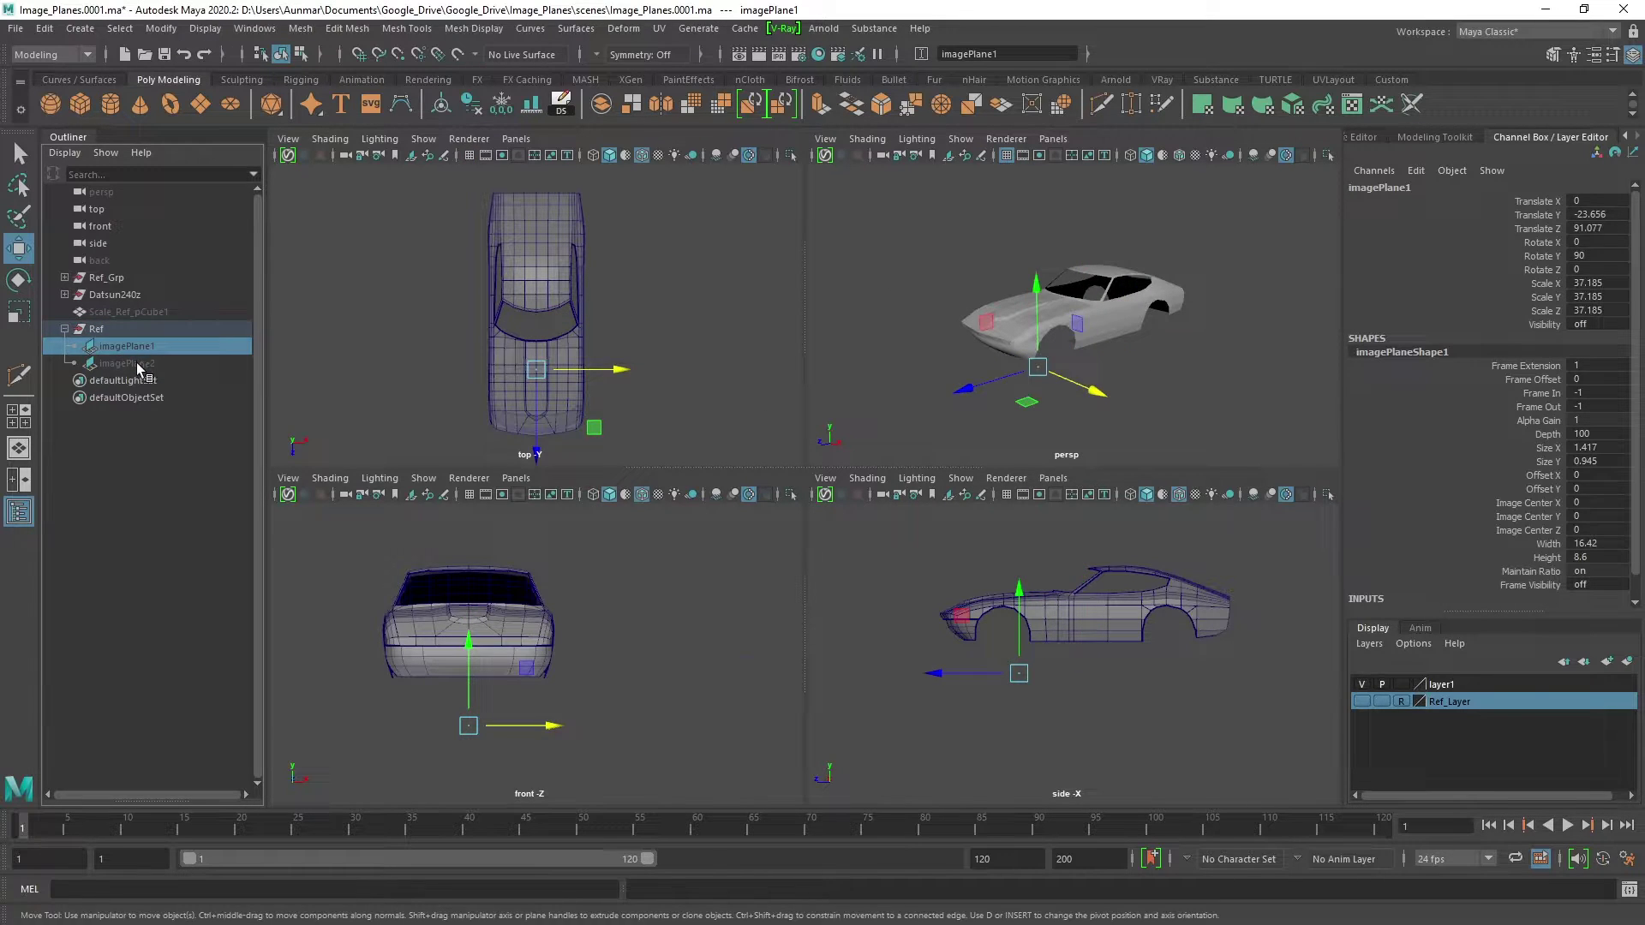
pyautogui.keyDown('shift'); pyautogui.click(142, 364); pyautogui.keyUp('shift')
pyautogui.hotkey('shift', 'h')
# - Move the front blueprint plane, imagePlane2, back along Z so it stands behind the car
pyautogui.keyDown('alt'); pyautogui.moveTo(1087, 401); pyautogui.dragTo(1077, 300); pyautogui.keyUp('alt')
pyautogui.click(1067, 361)
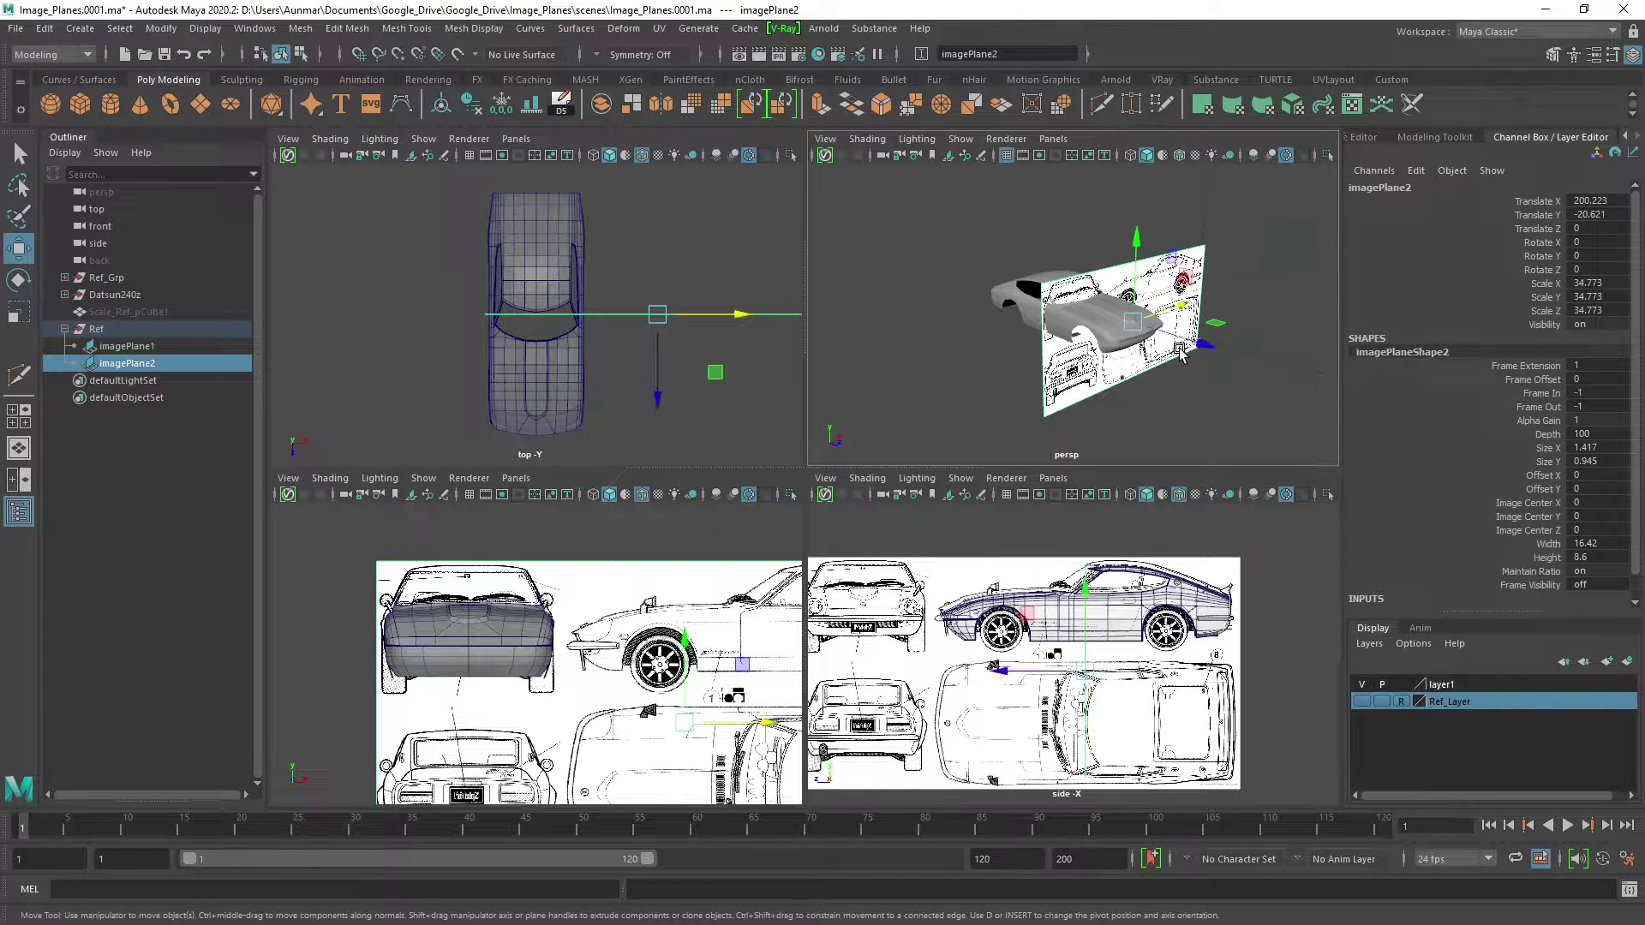
pyautogui.moveTo(1204, 347); pyautogui.dragTo(908, 294)
# - Set the side blueprint plane, imagePlane1, to display in all views and move it along X clear of the car's side
pyautogui.click(925, 634)
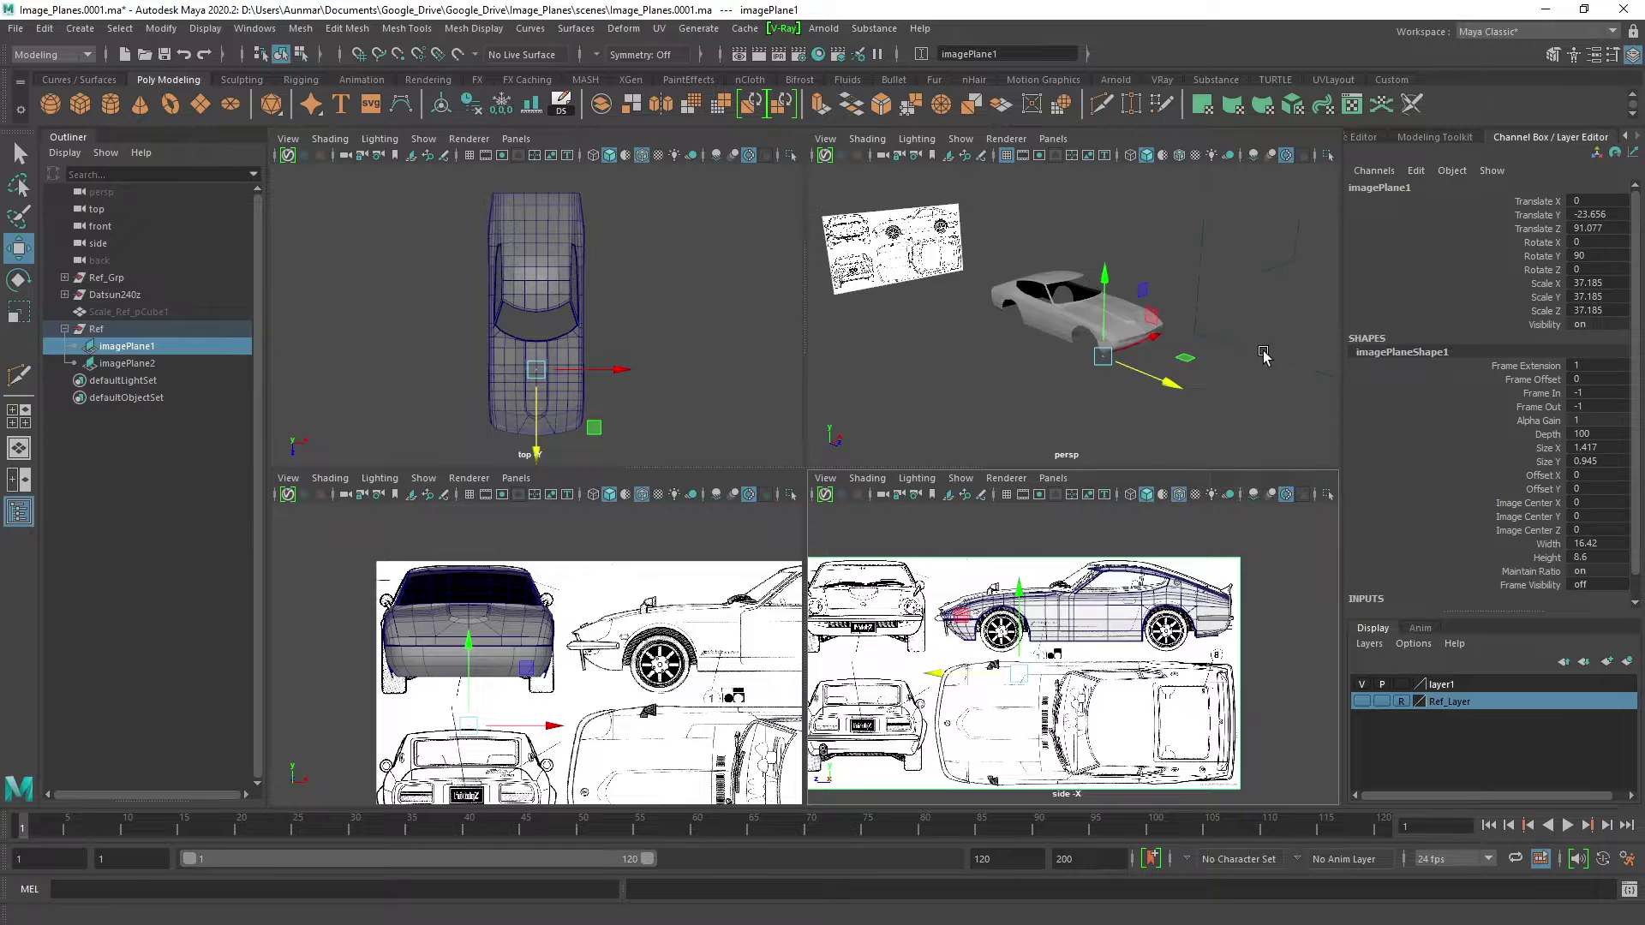
pyautogui.keyDown('alt'); pyautogui.moveTo(1266, 357); pyautogui.dragTo(1133, 360); pyautogui.keyUp('alt')
pyautogui.hotkey('ctrl', 'a')
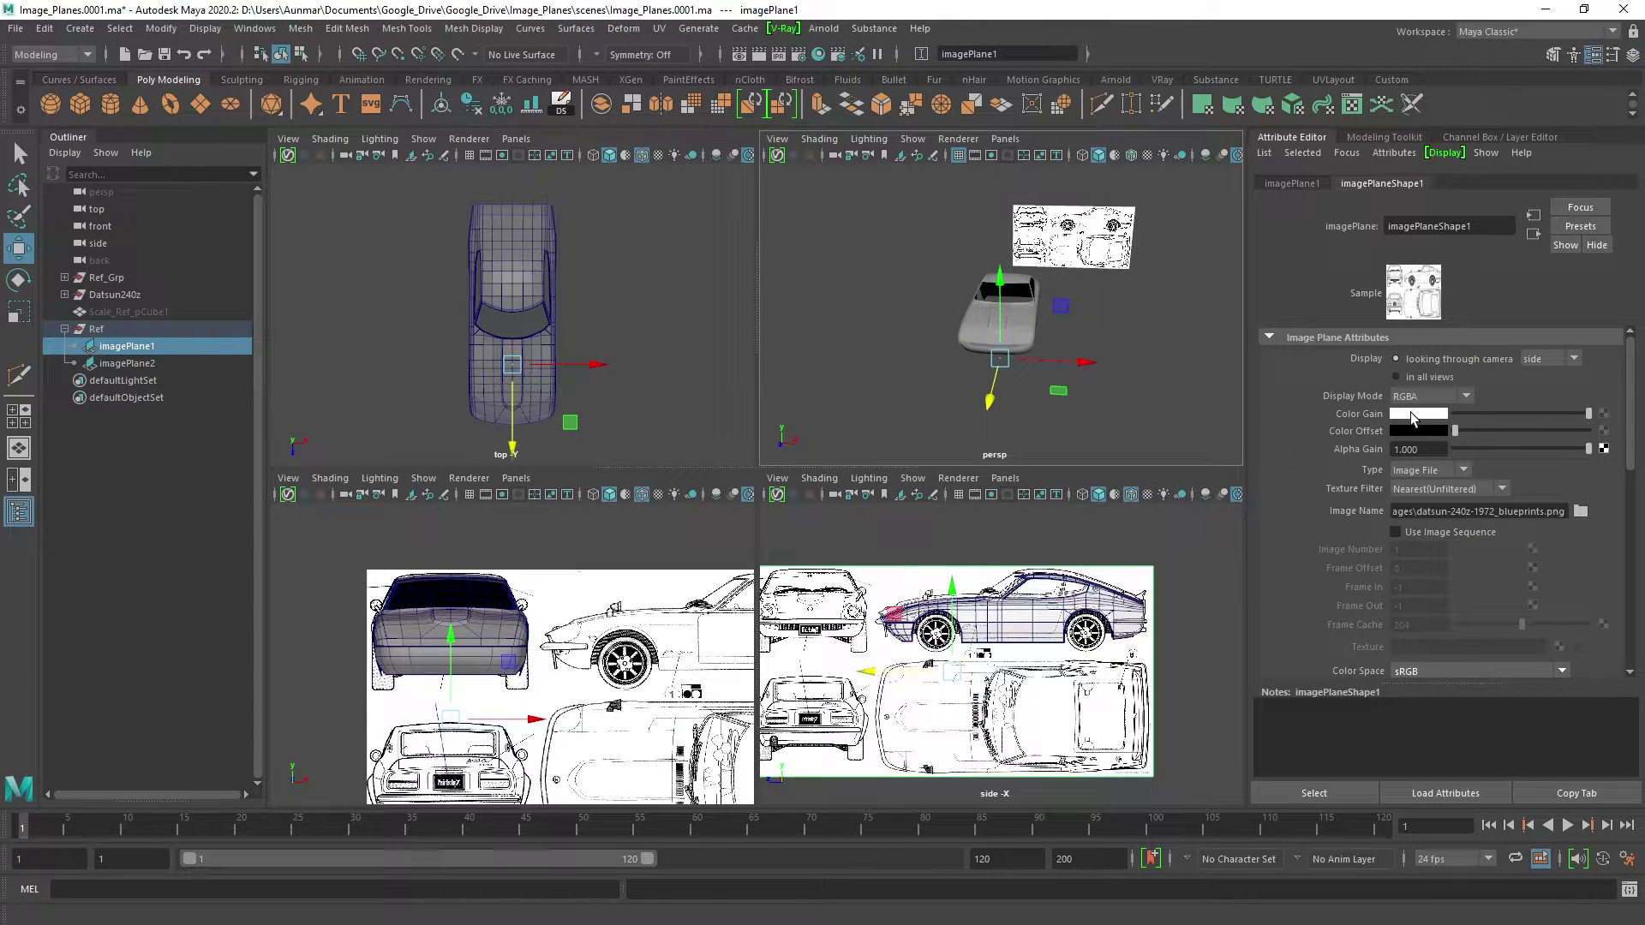
pyautogui.click(1395, 377)
pyautogui.keyDown('alt'); pyautogui.moveTo(1157, 312); pyautogui.dragTo(1087, 317); pyautogui.keyUp('alt')
pyautogui.moveTo(1063, 371); pyautogui.dragTo(808, 335)
pyautogui.keyDown('alt'); pyautogui.moveTo(1003, 315); pyautogui.dragTo(959, 312); pyautogui.keyUp('alt')
pyautogui.press('q')
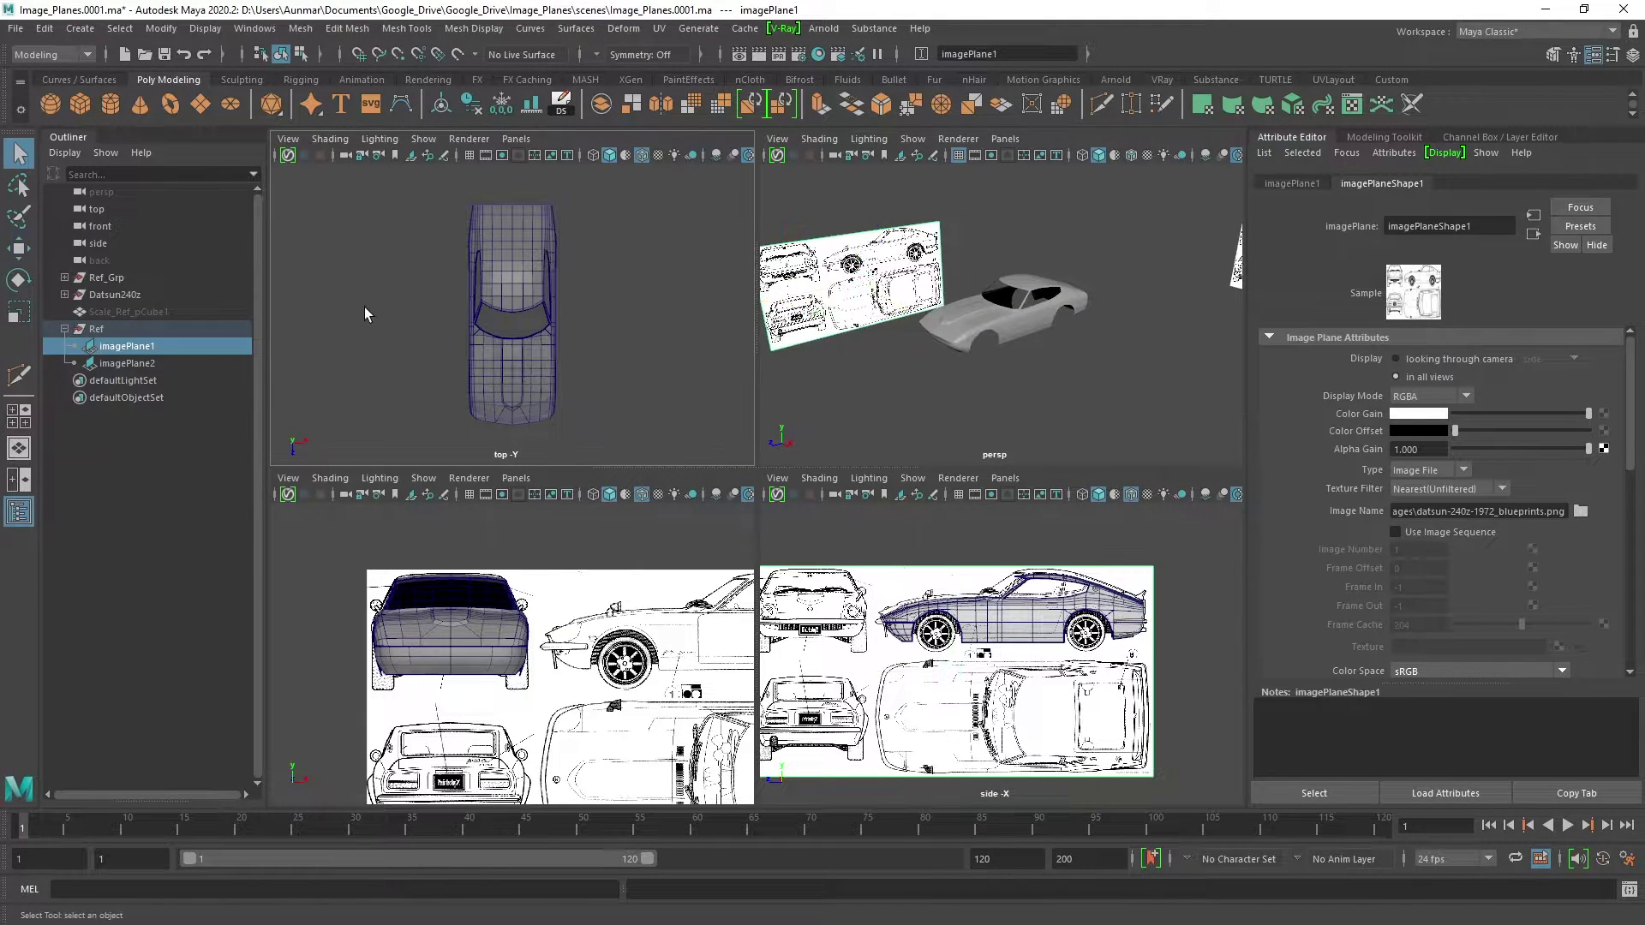
# - Hide the Ref image plane group and the Datsun240z model group
pyautogui.click(96, 329)
pyautogui.hotkey('ctrl', 'h')
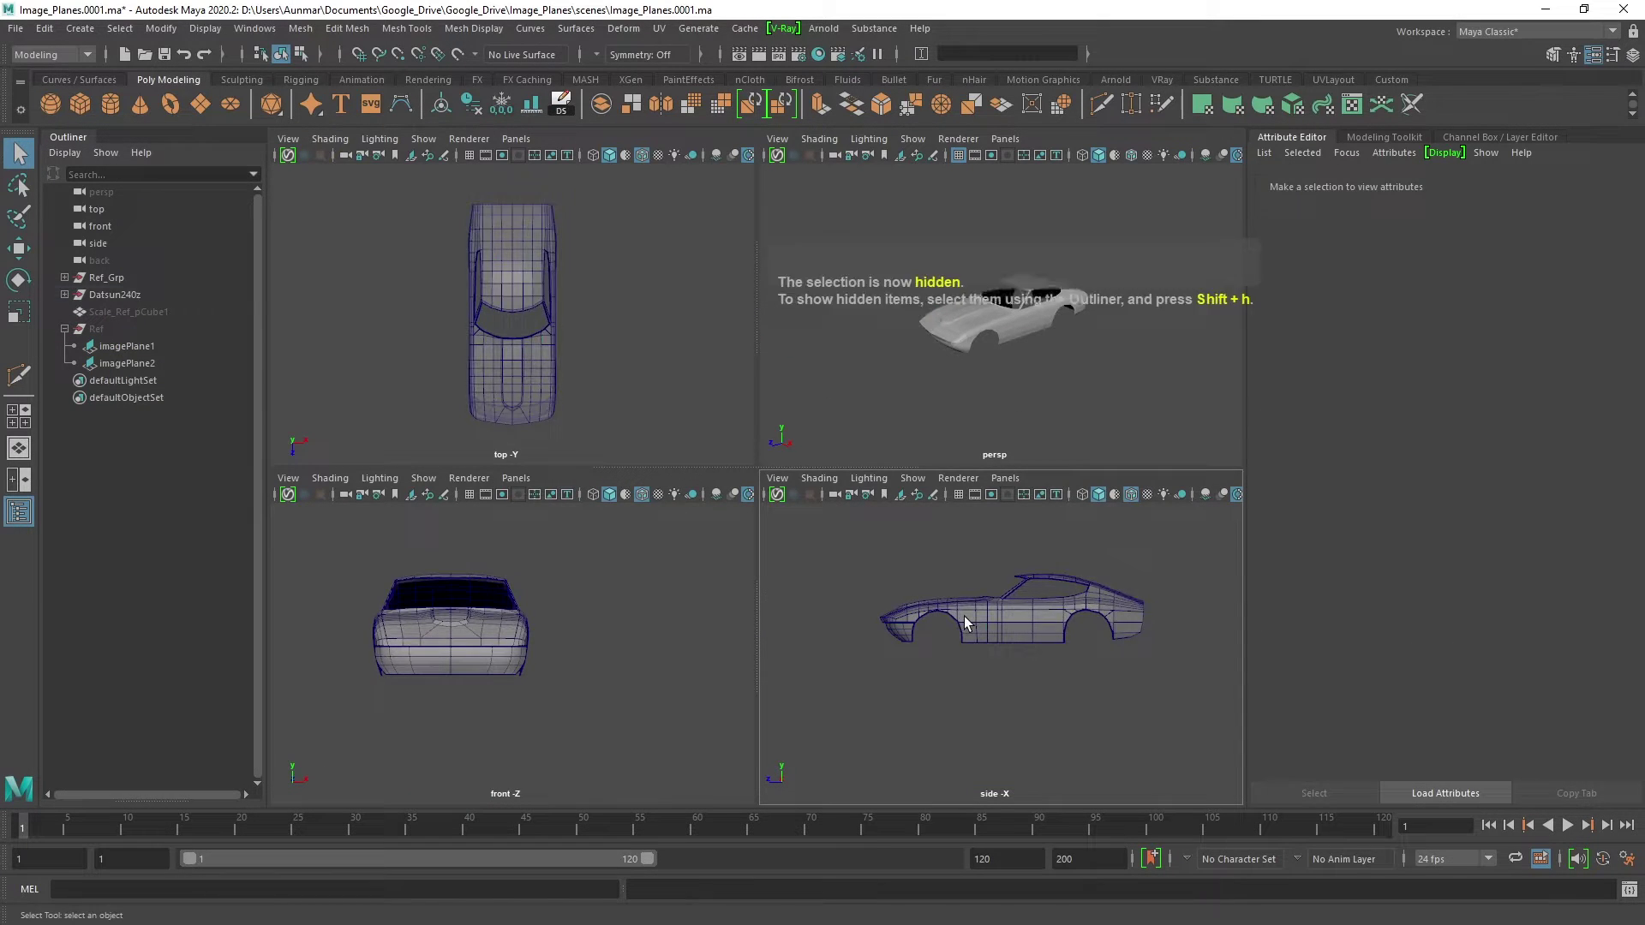
pyautogui.click(966, 623)
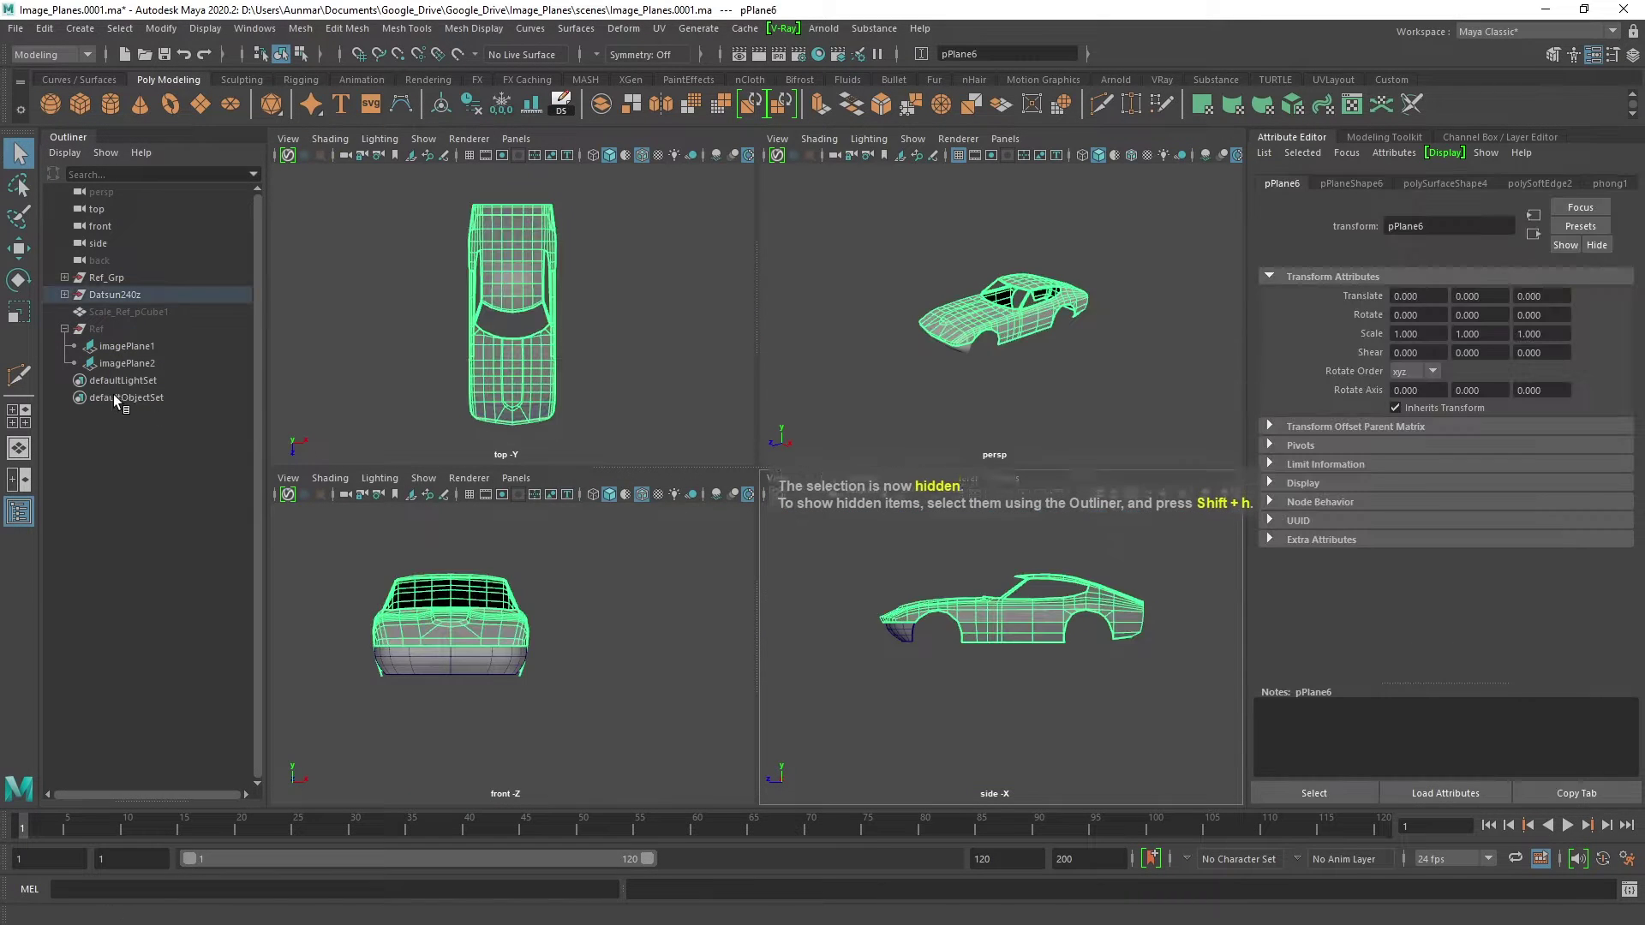
pyautogui.click(114, 295)
pyautogui.hotkey('ctrl', 'h')
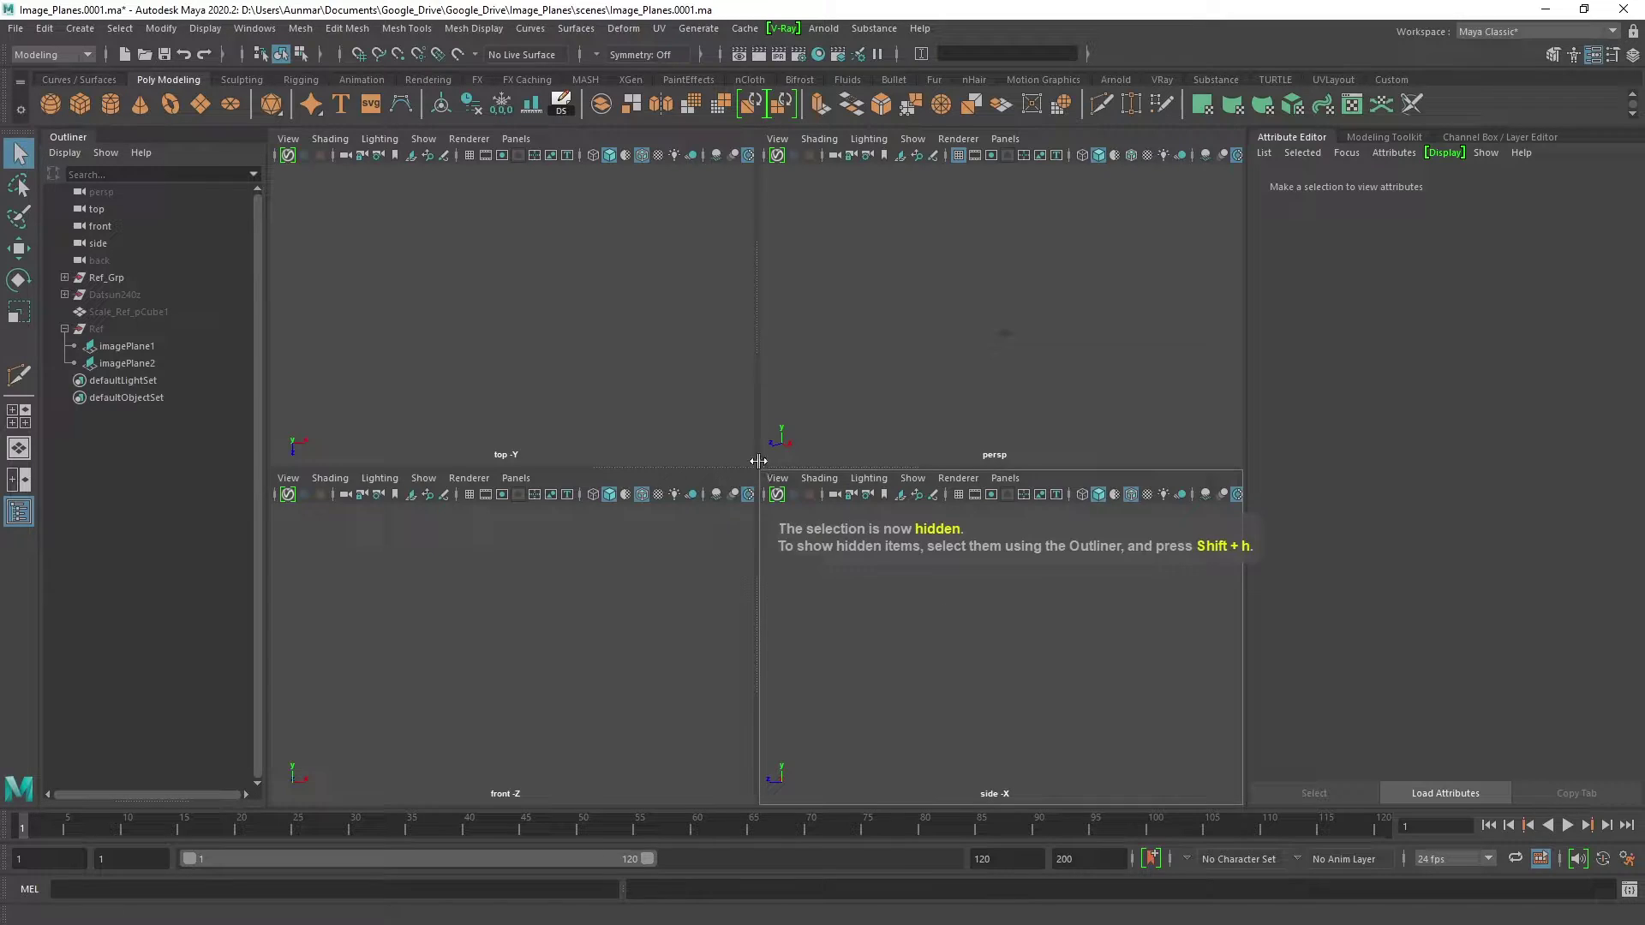
# - Look through the animation folder inside sourceimages in File Explorer, examining the Athletic Male Vault movies and the numbered PNG frames
pyautogui.click(777, 480)
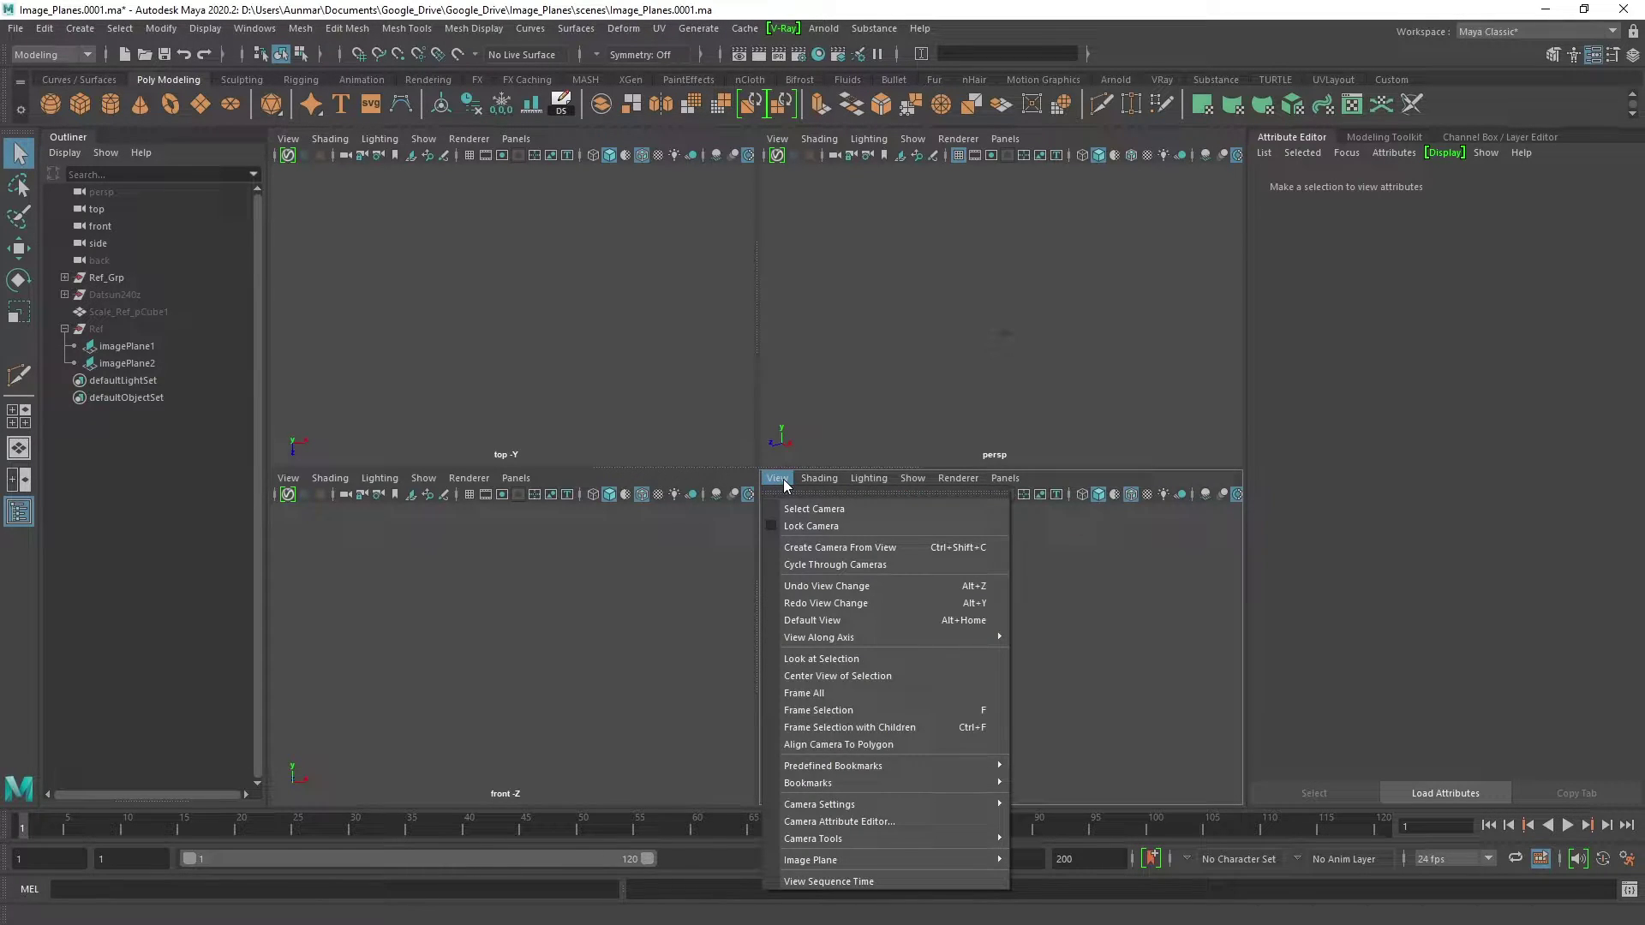
pyautogui.moveTo(948, 862)
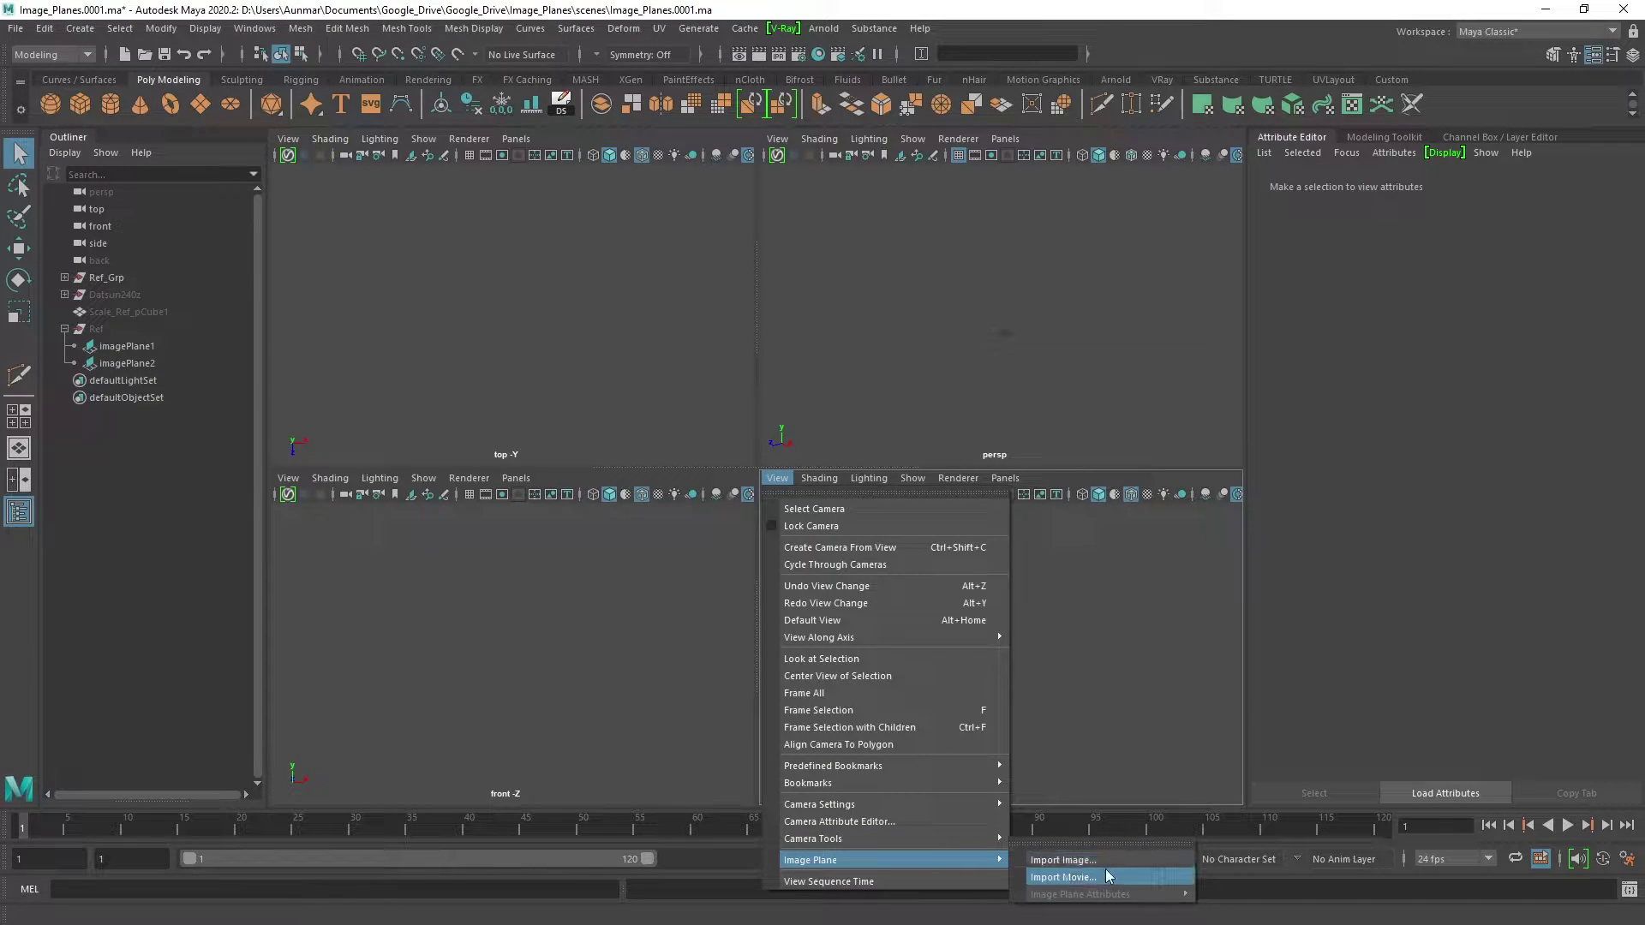
pyautogui.click(1062, 878)
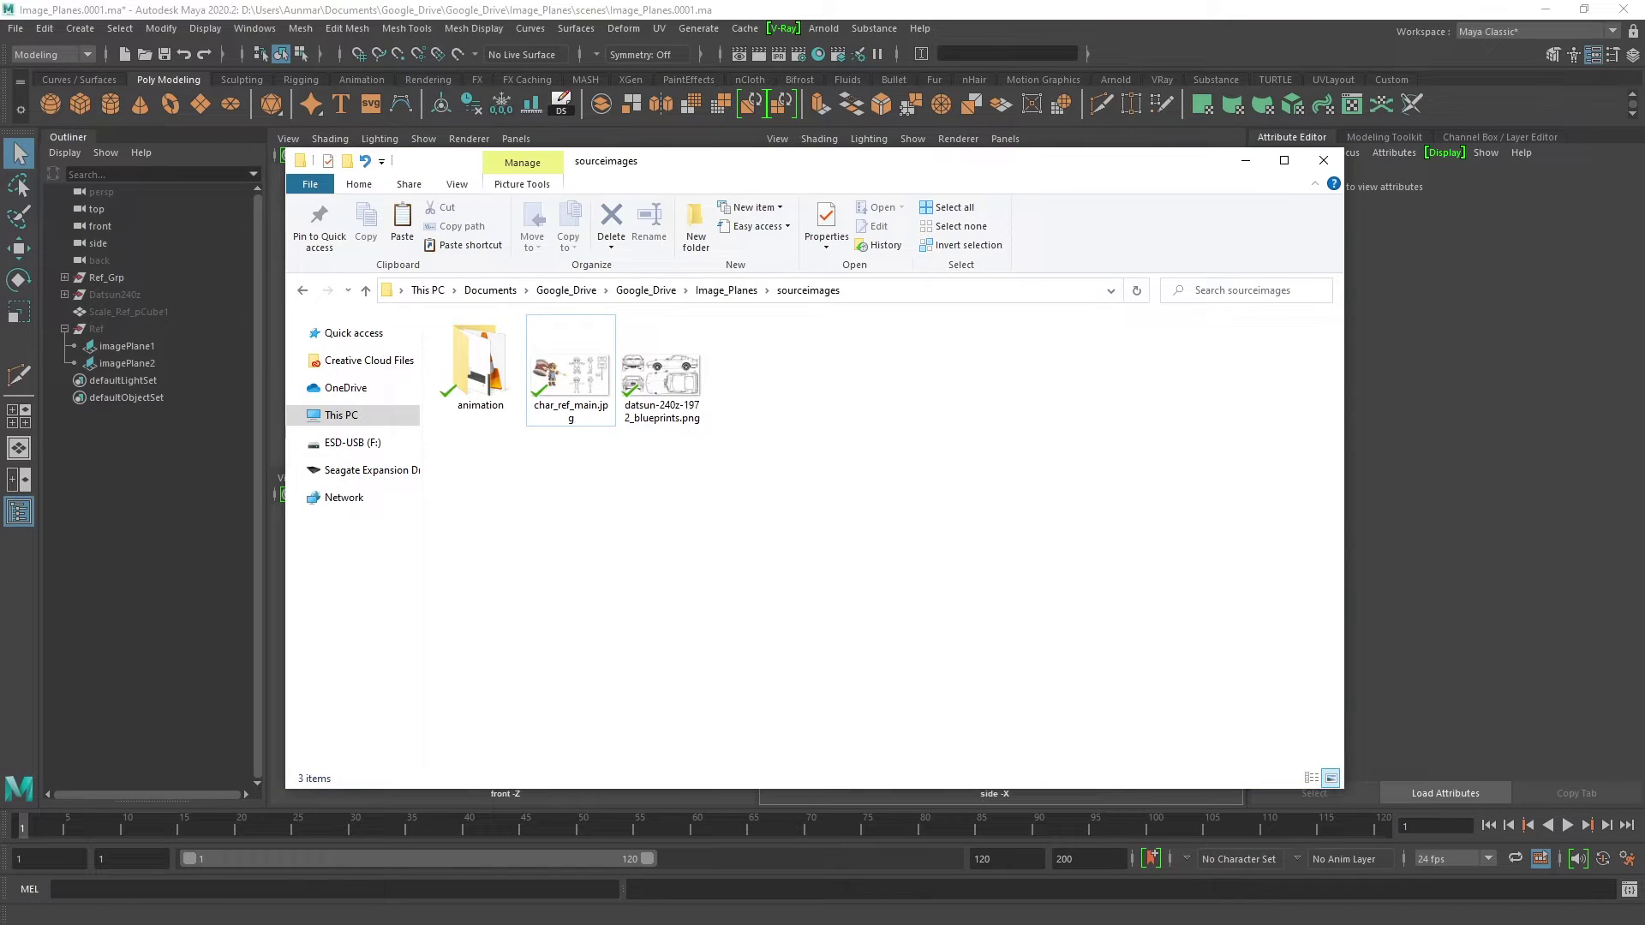
pyautogui.doubleClick(472, 364)
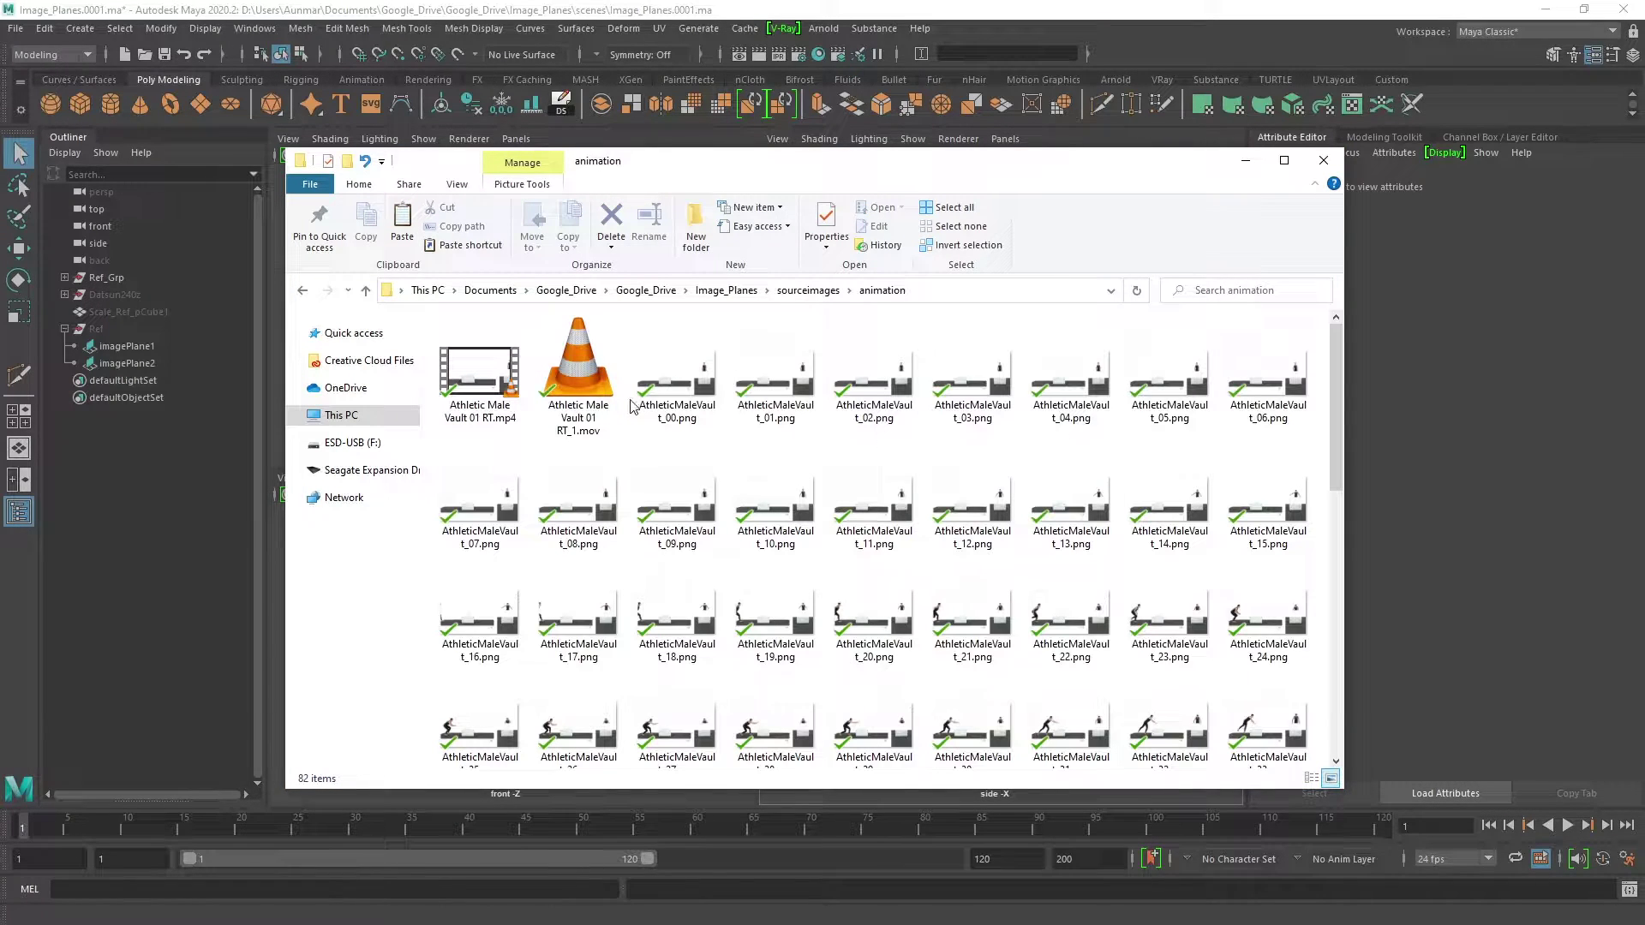
pyautogui.click(602, 433)
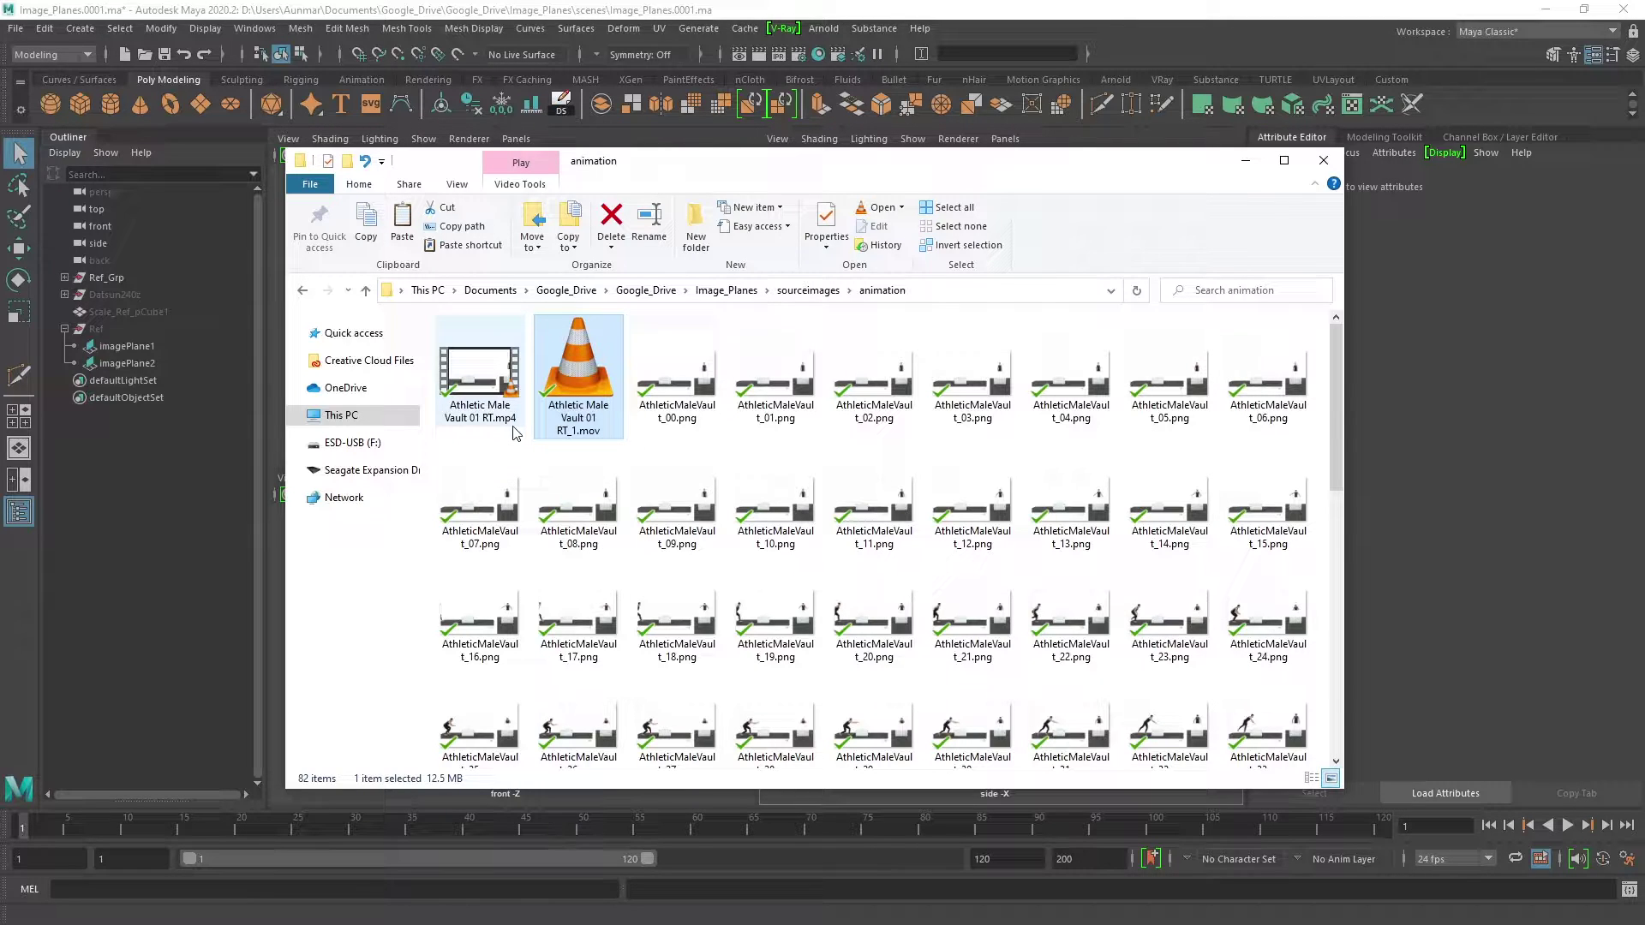
pyautogui.click(646, 431)
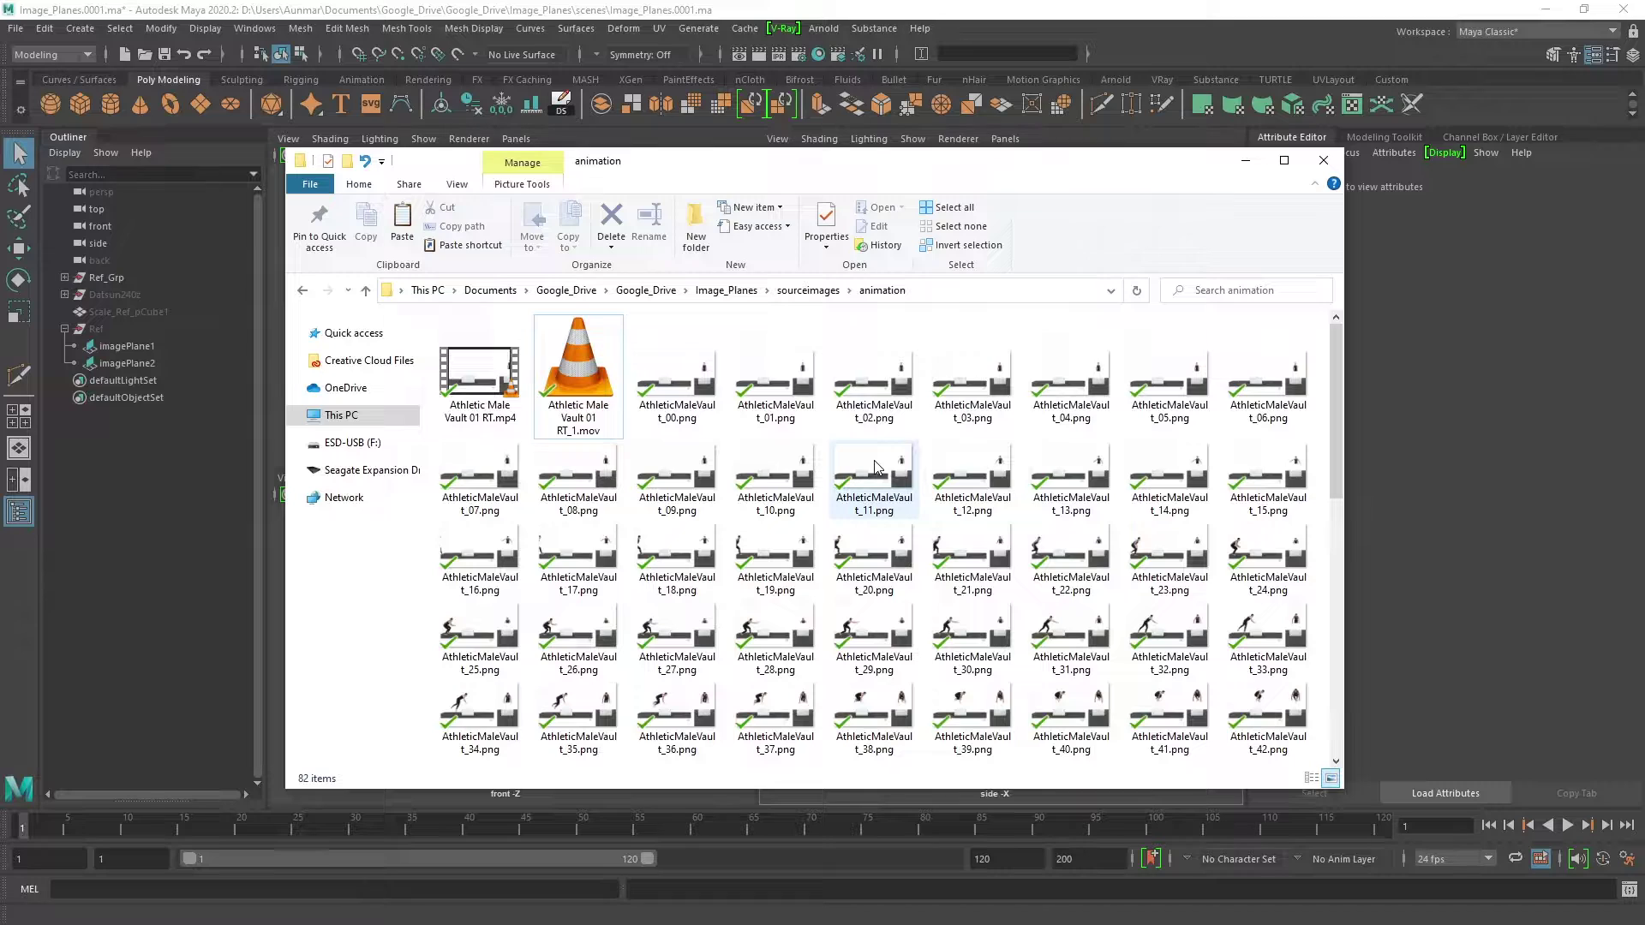
pyautogui.click(1145, 51)
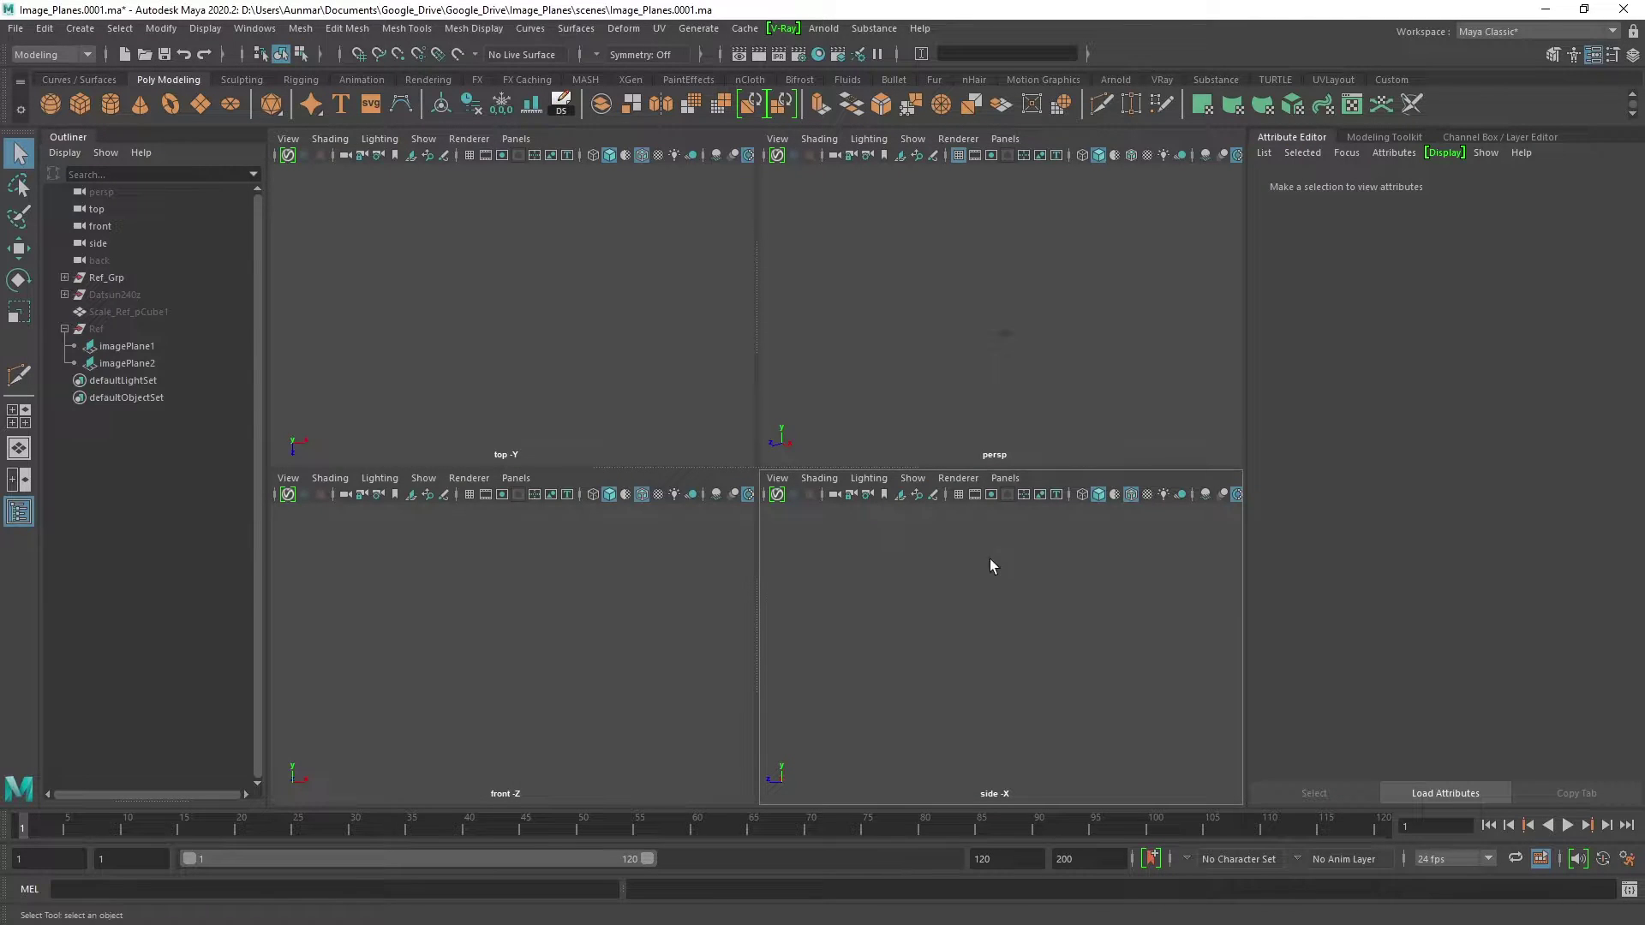
# - Import the movie Athletic Male Vault 01 RT_1.mov from the animation folder as an image plane in the side view
pyautogui.click(776, 480)
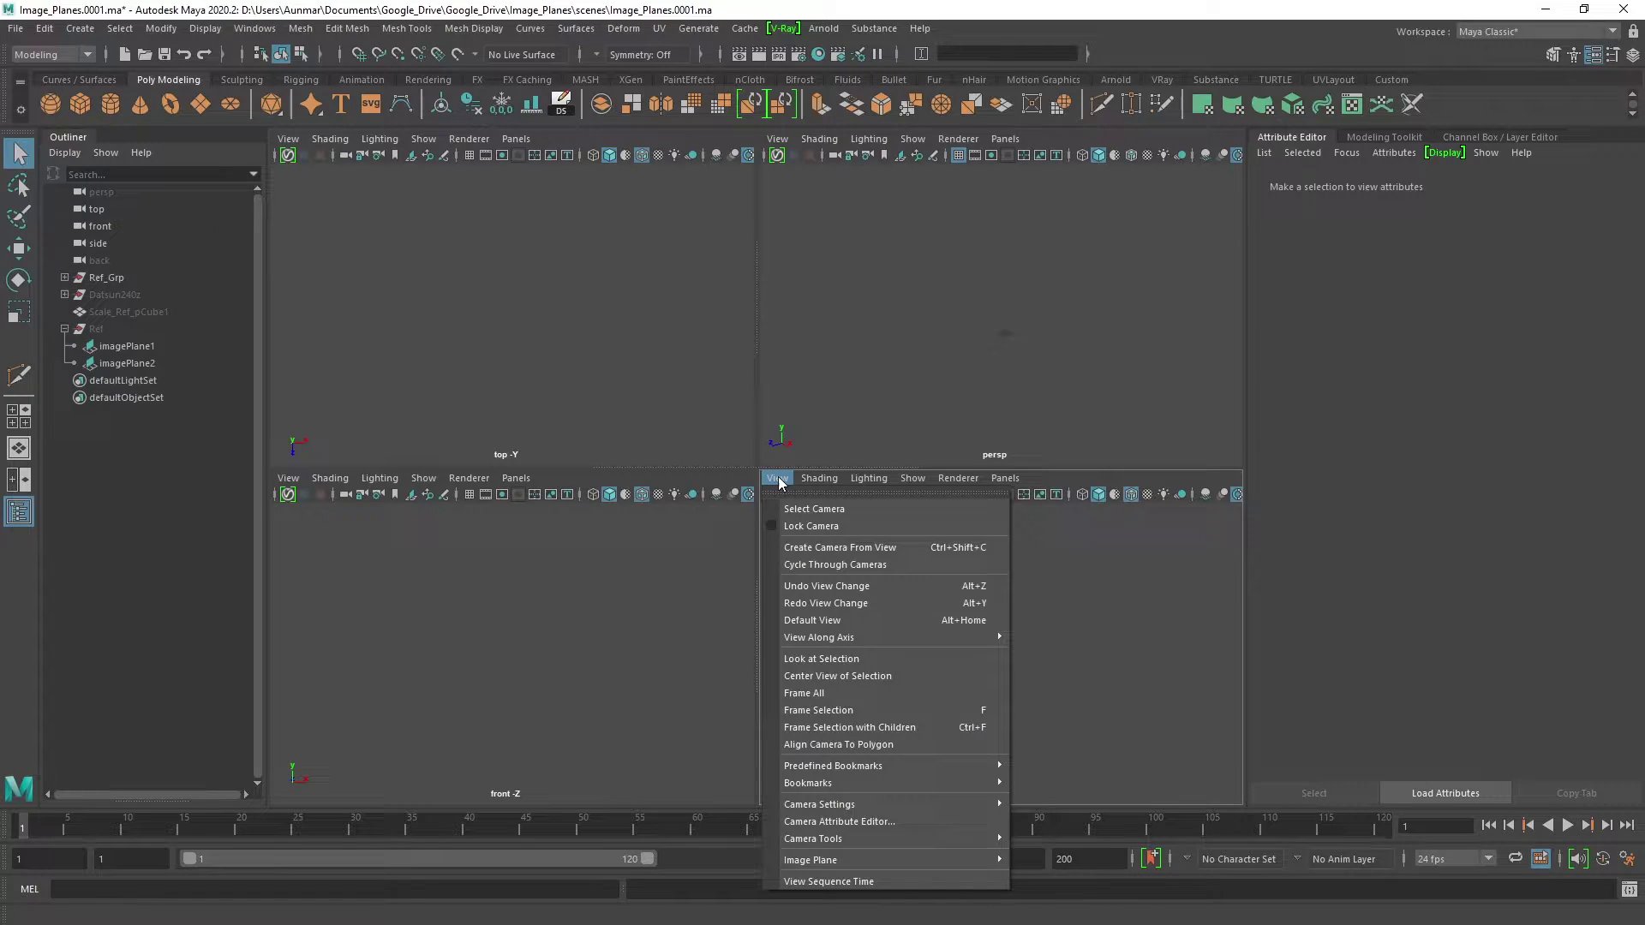
pyautogui.moveTo(879, 861)
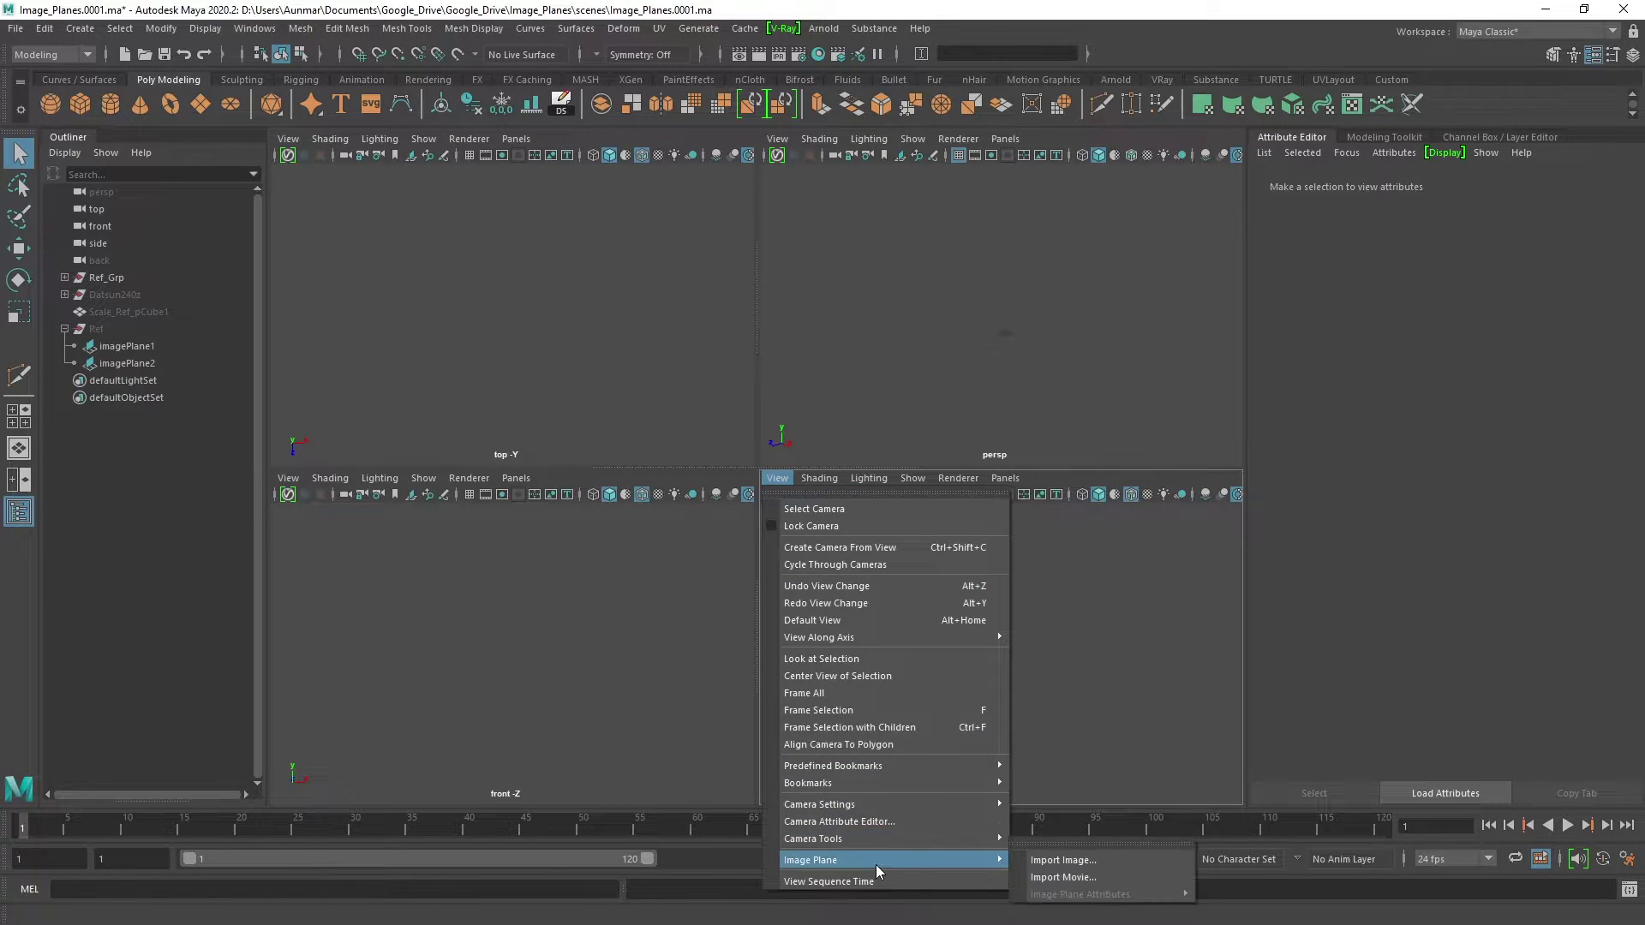
pyautogui.click(1093, 882)
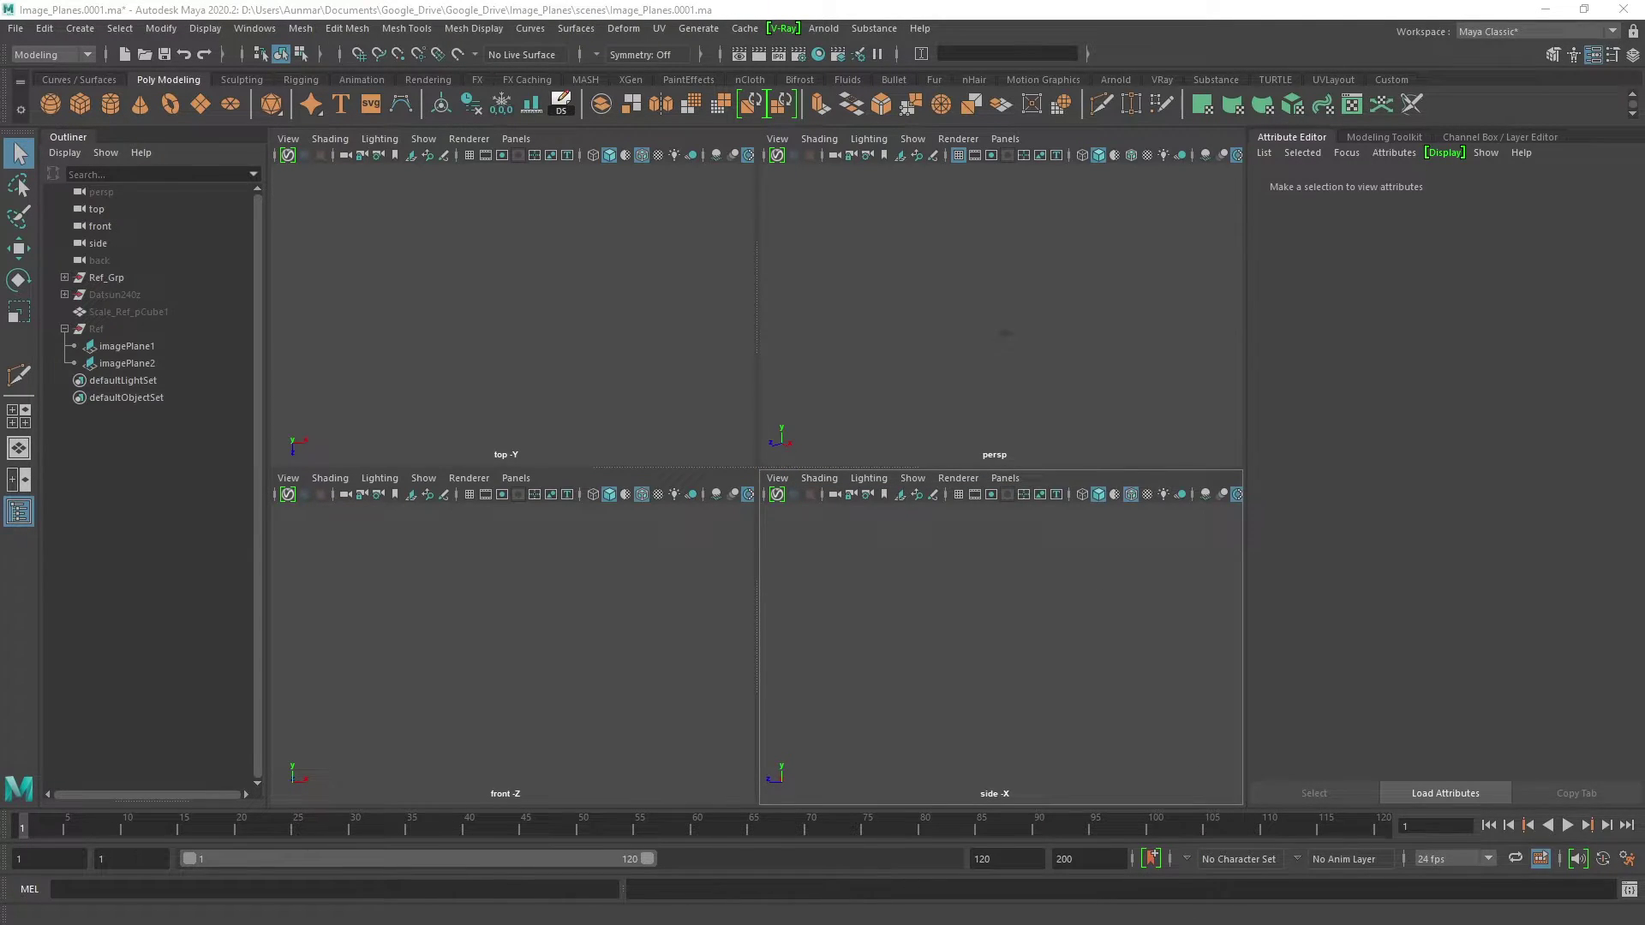
pyautogui.doubleClick(685, 276)
pyautogui.click(732, 274)
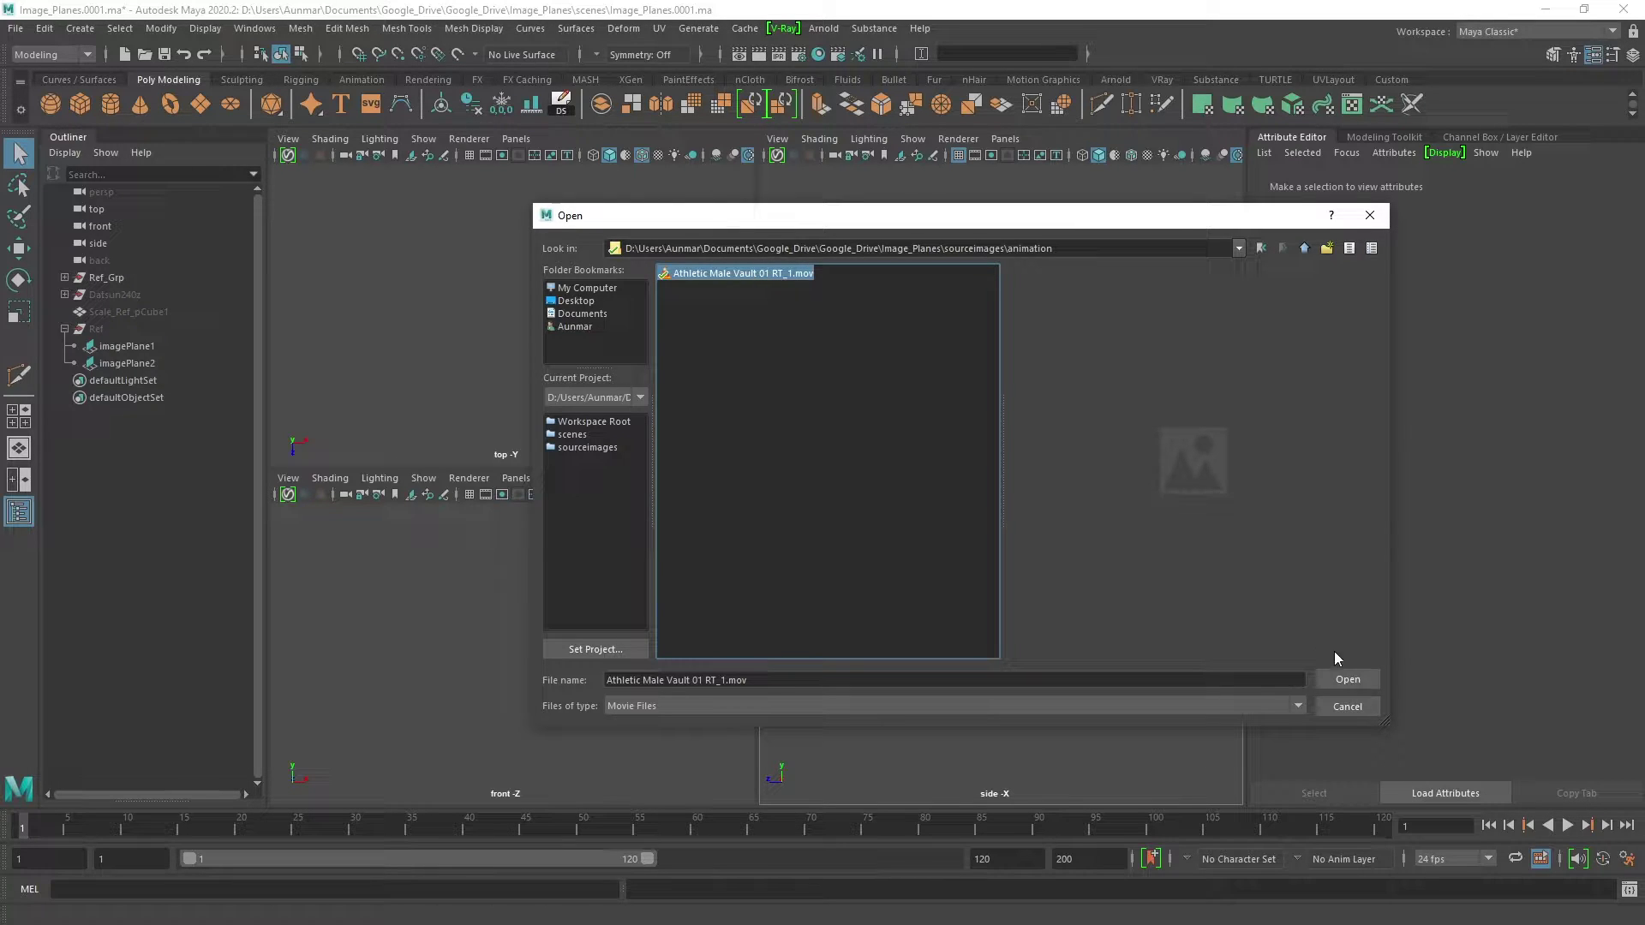
pyautogui.click(1344, 680)
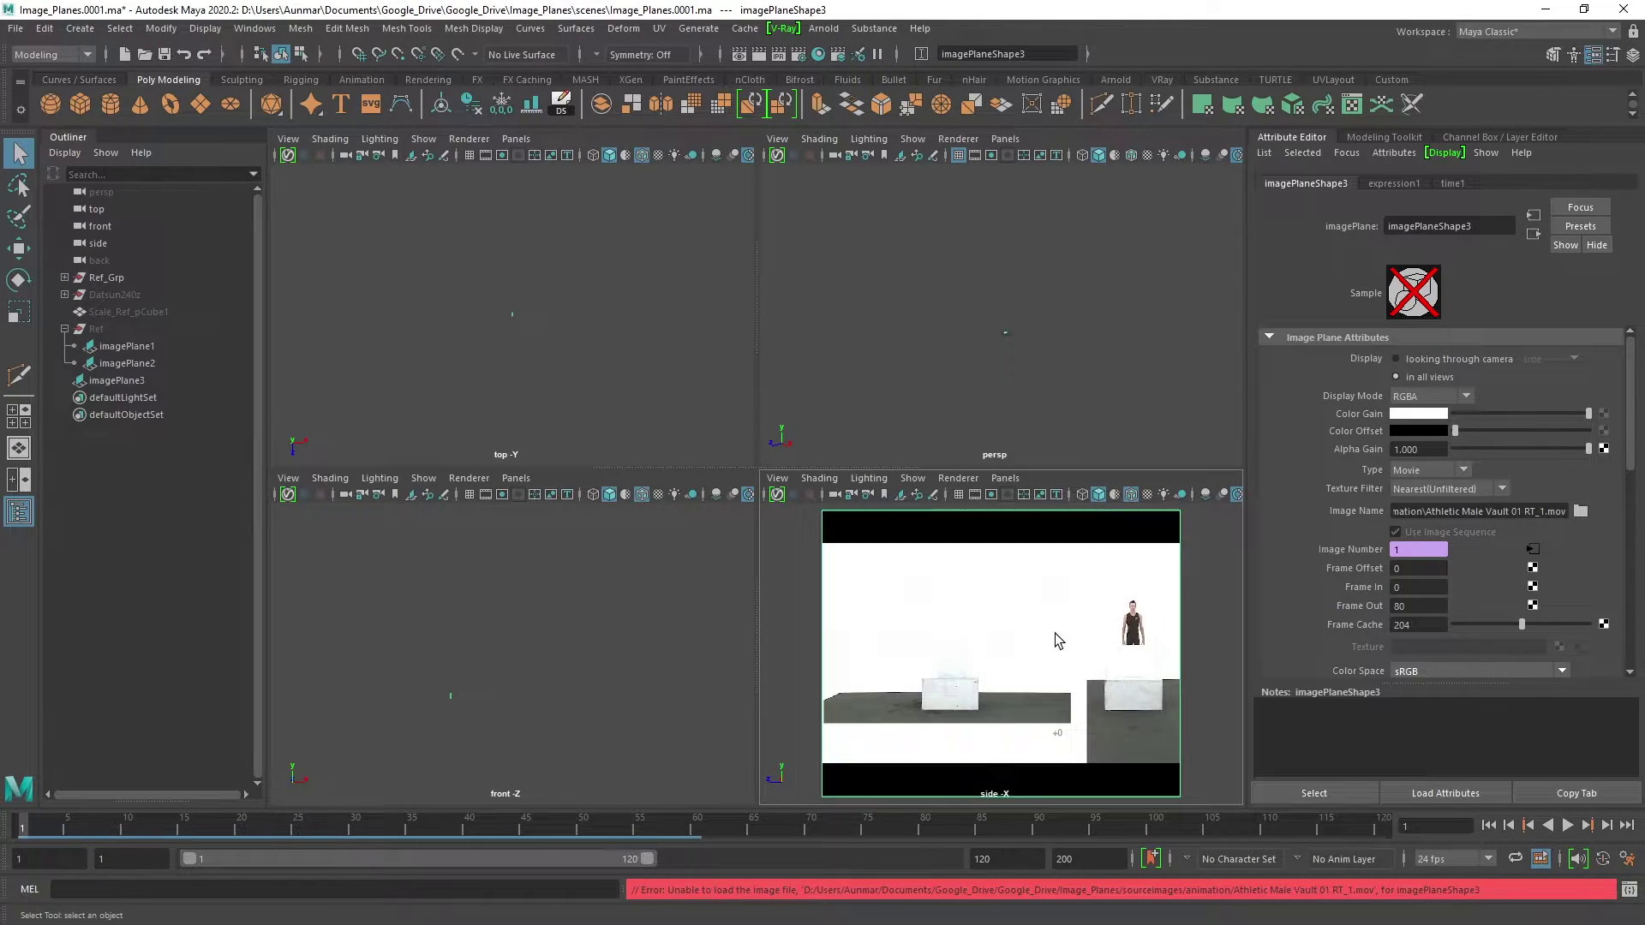
# - Scrub the timeline and play the animation to review the vault movie on the side view image plane
pyautogui.scroll(3, 1059, 640)
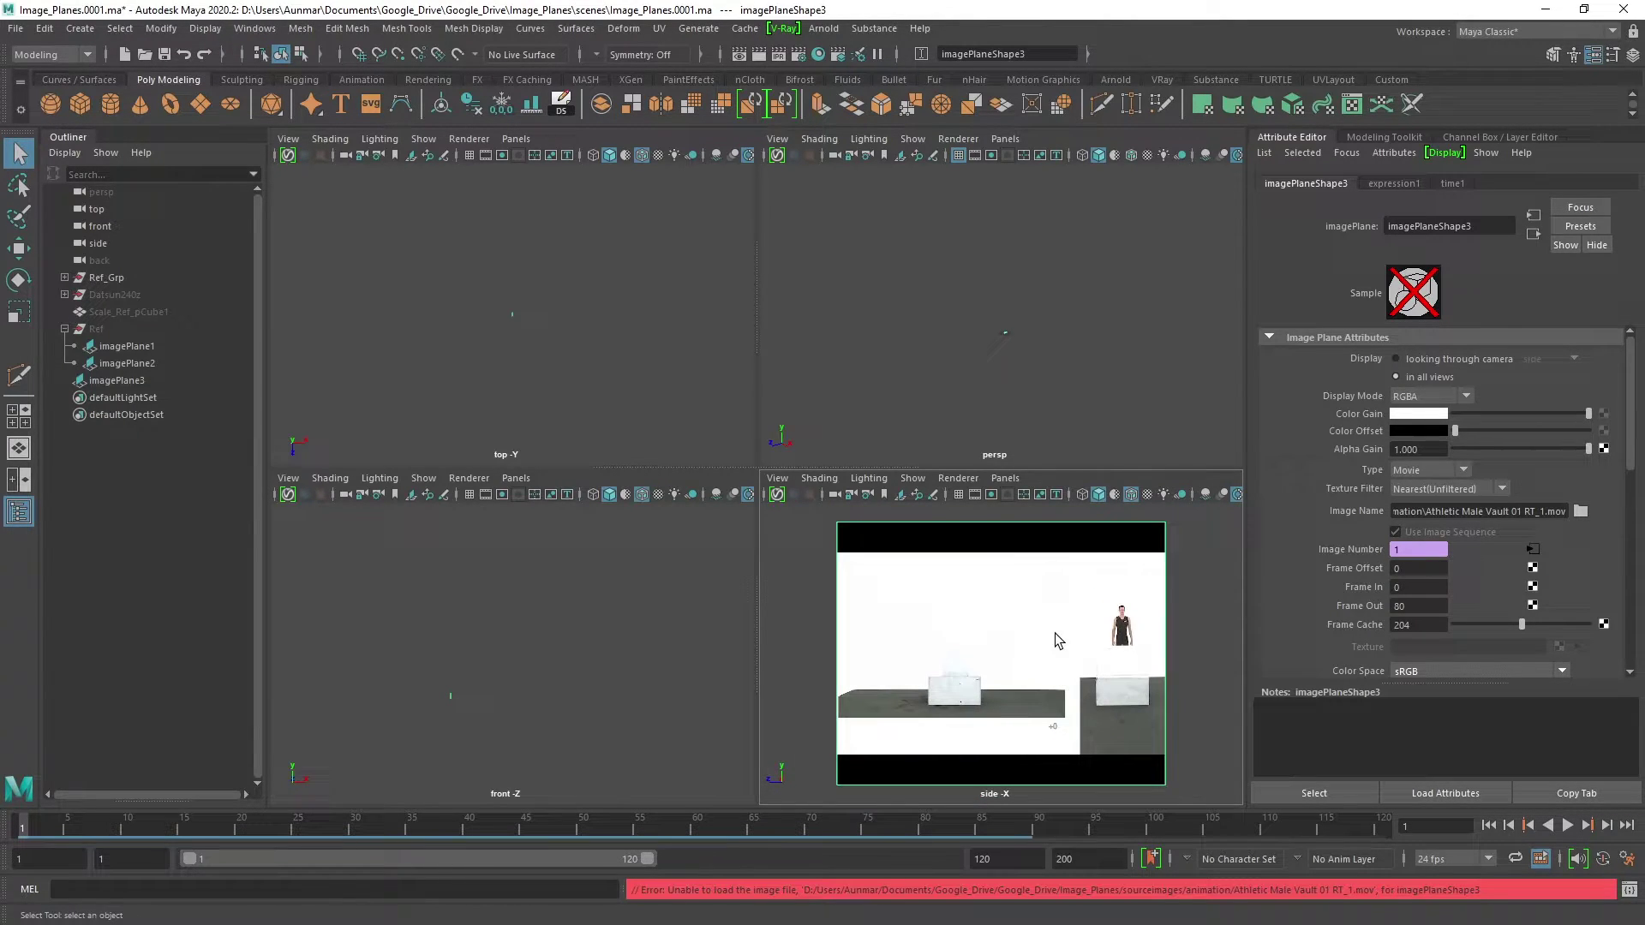
pyautogui.scroll(-2, 1071, 641)
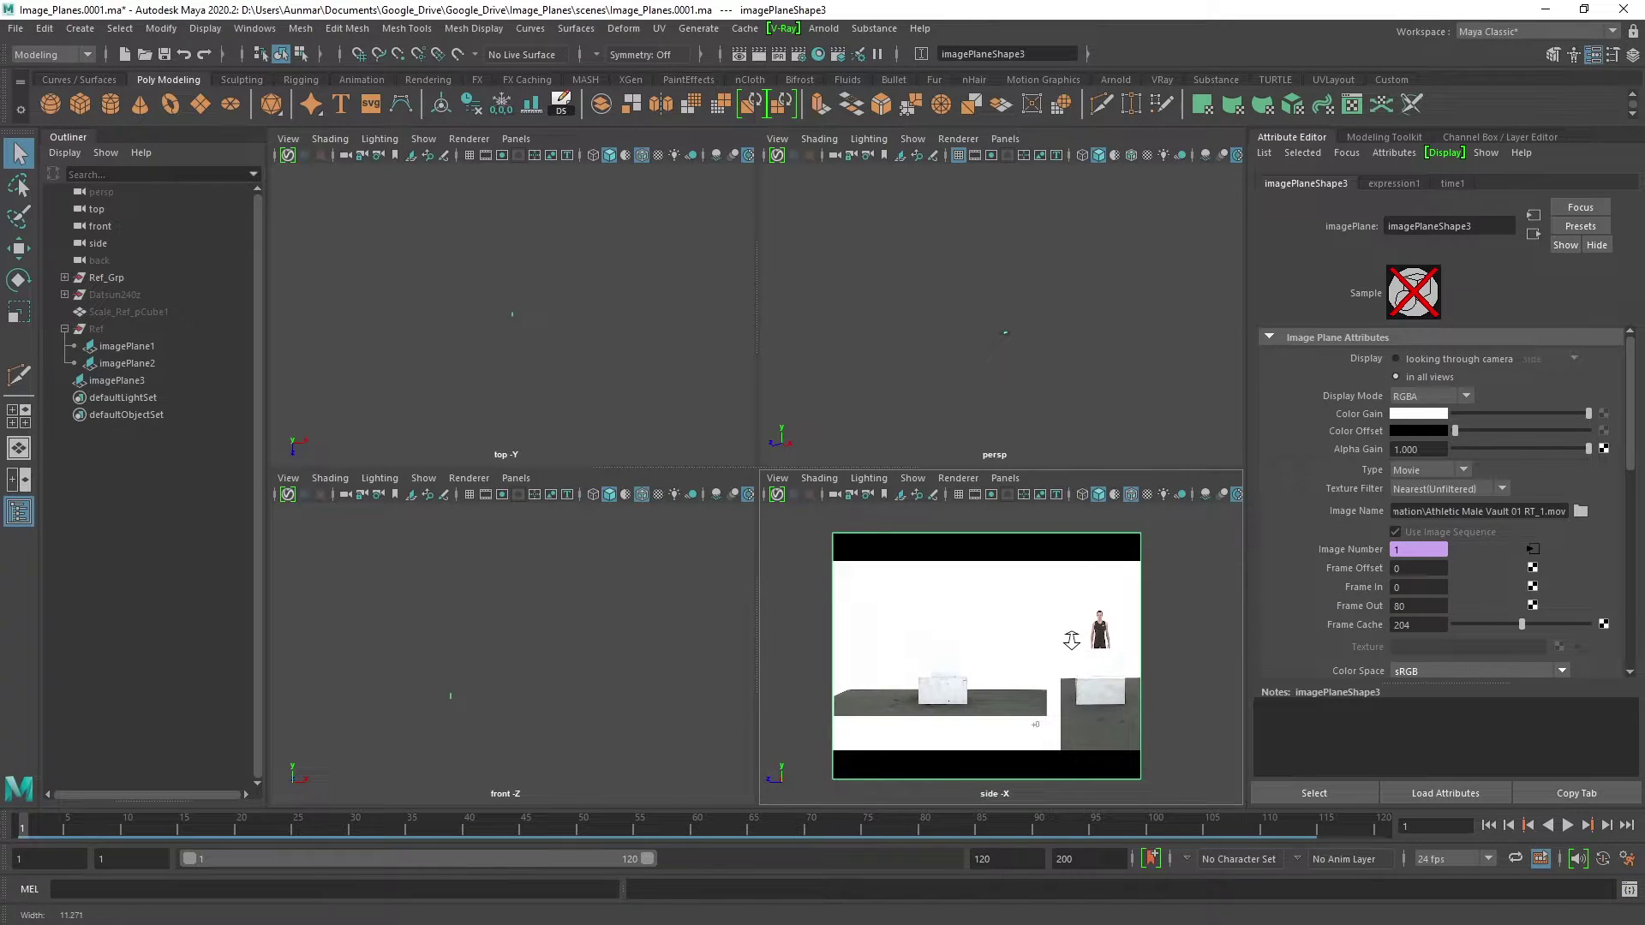
pyautogui.moveTo(39, 825); pyautogui.dragTo(219, 845)
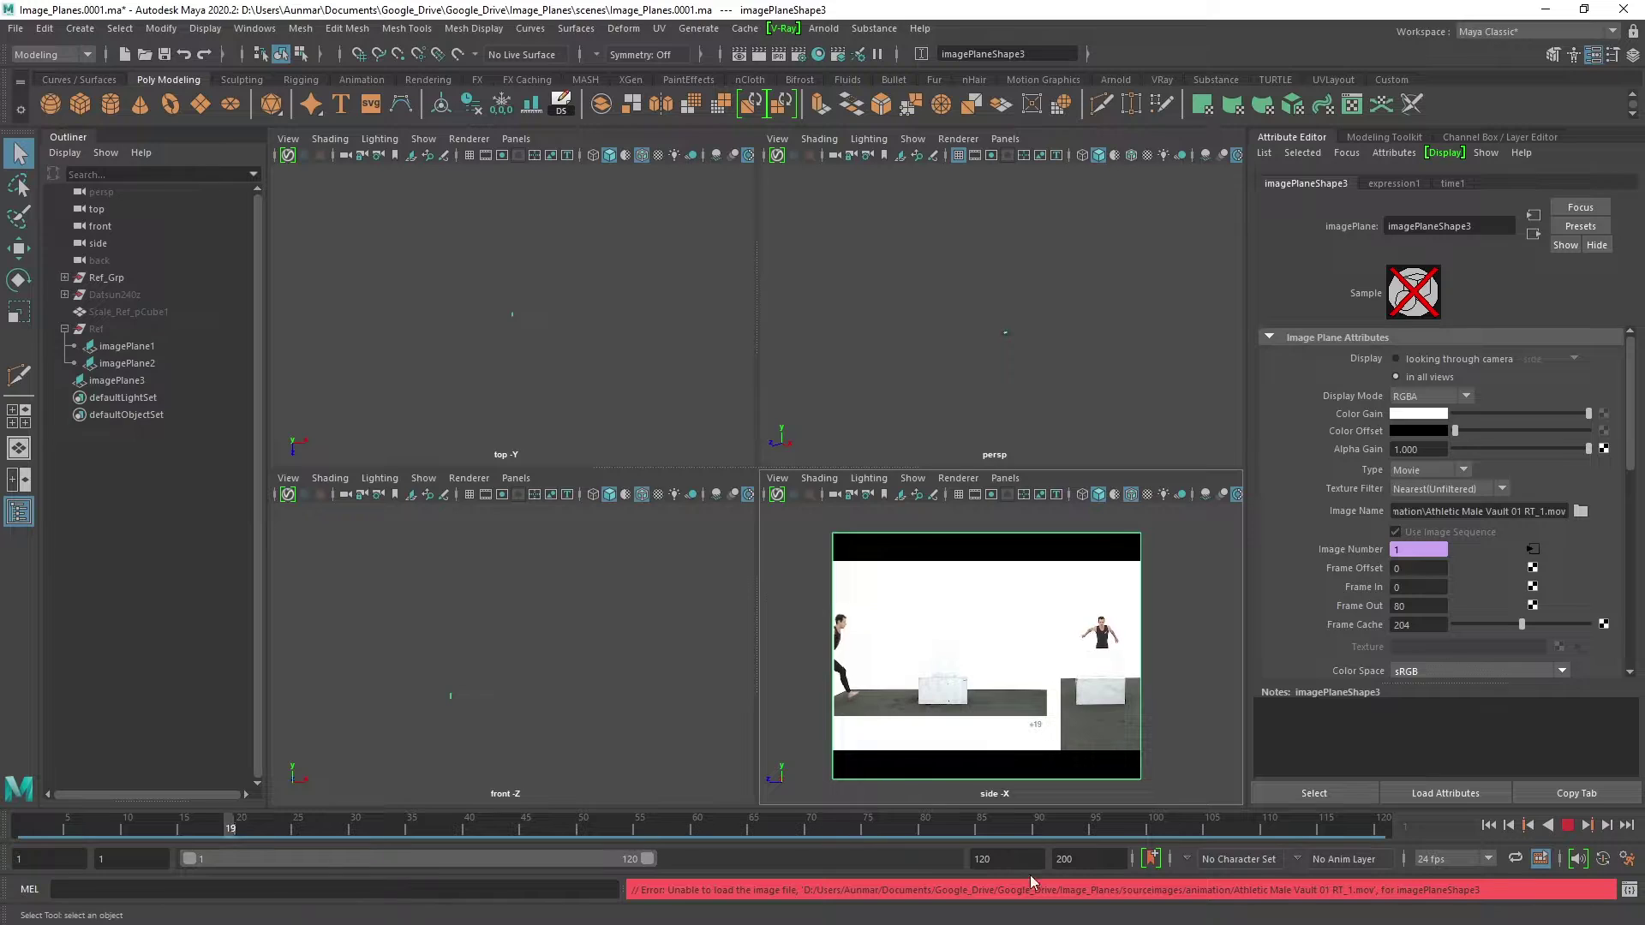
pyautogui.click(1568, 829)
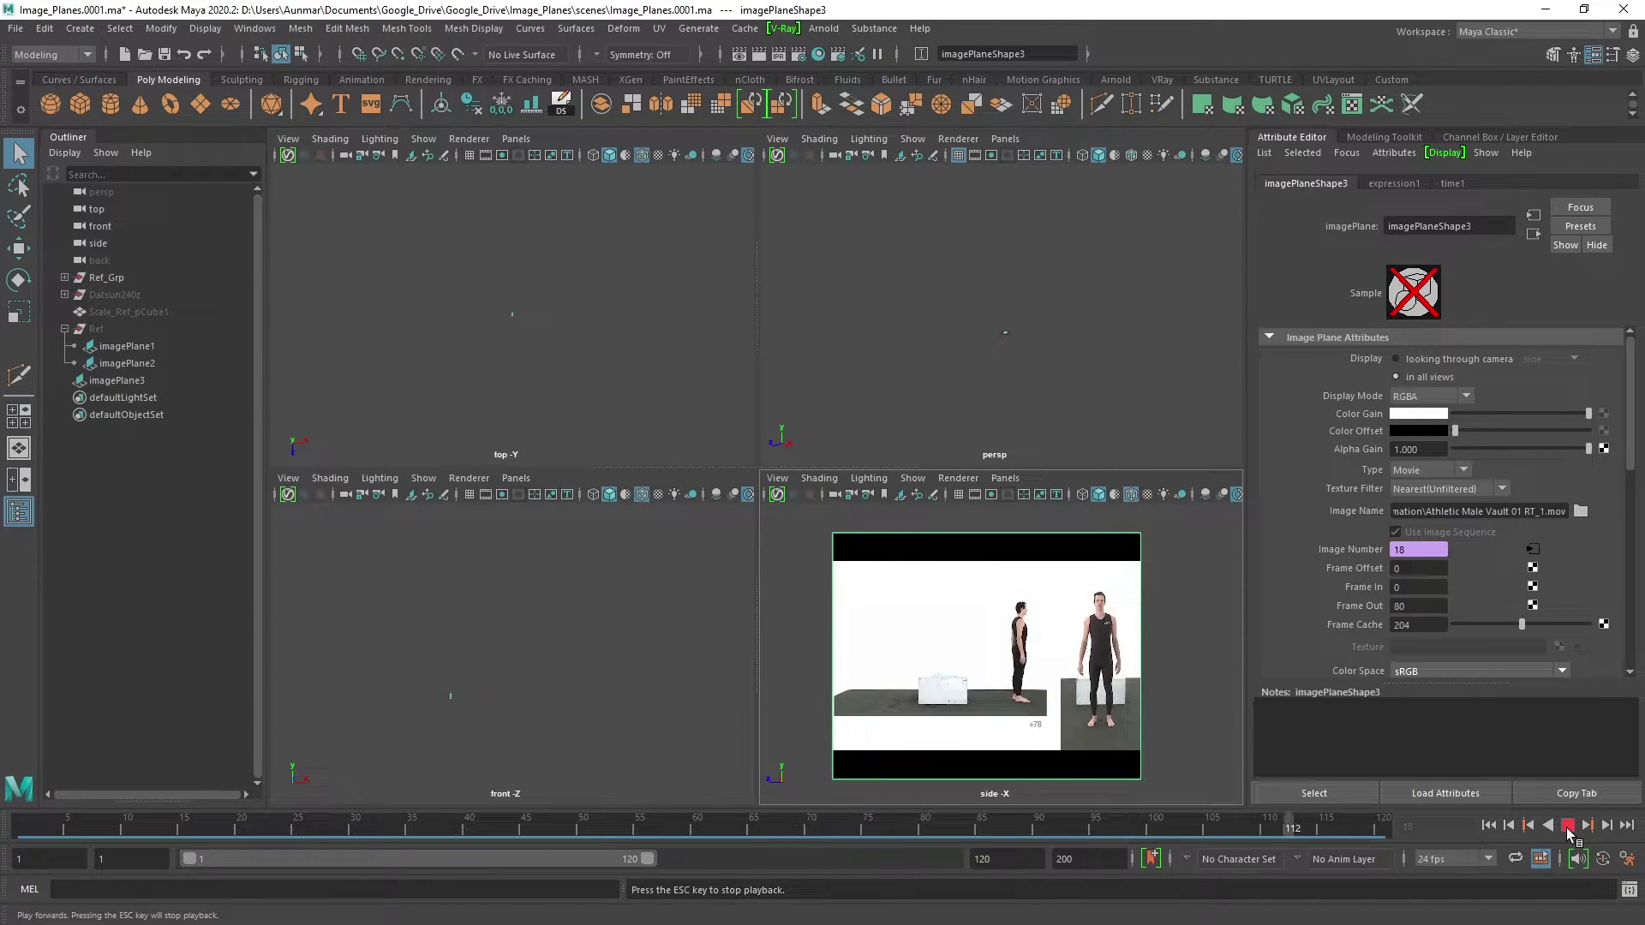
pyautogui.click(1568, 825)
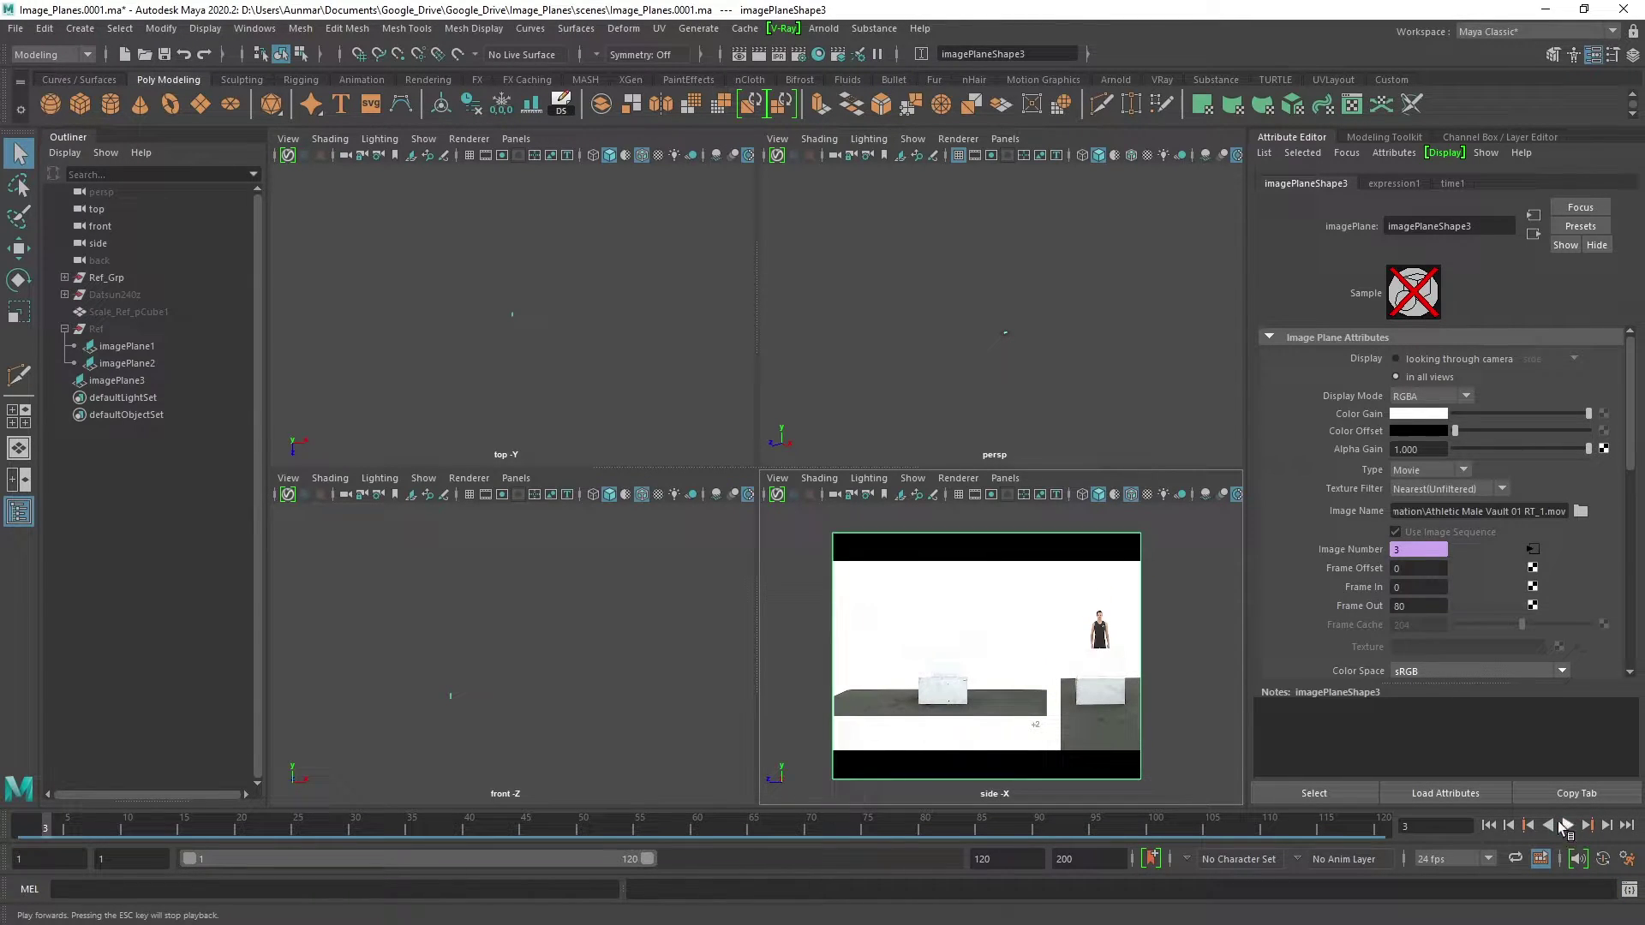
# - Scale up the movie image plane uniformly in the perspective view
pyautogui.click(1077, 381)
pyautogui.scroll(-4, 1077, 381)
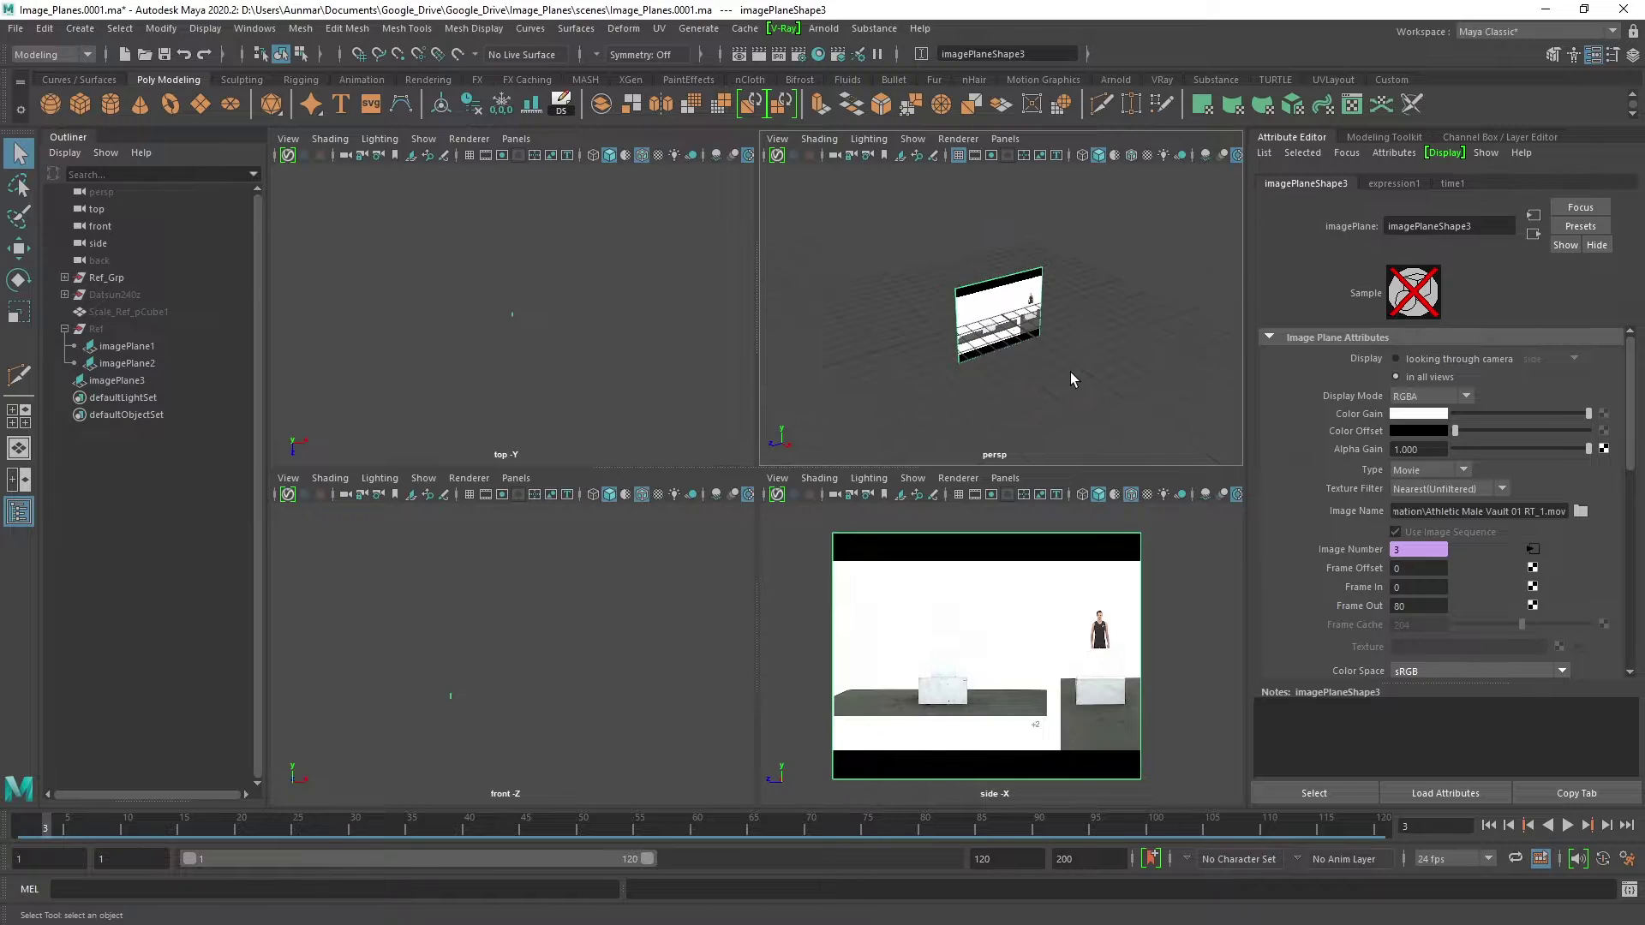
pyautogui.click(960, 329)
pyautogui.press('w')
pyautogui.press('r')
pyautogui.moveTo(1001, 315); pyautogui.dragTo(1090, 311)
pyautogui.scroll(-5, 1089, 310)
pyautogui.click(1069, 303)
pyautogui.scroll(1, 1063, 307)
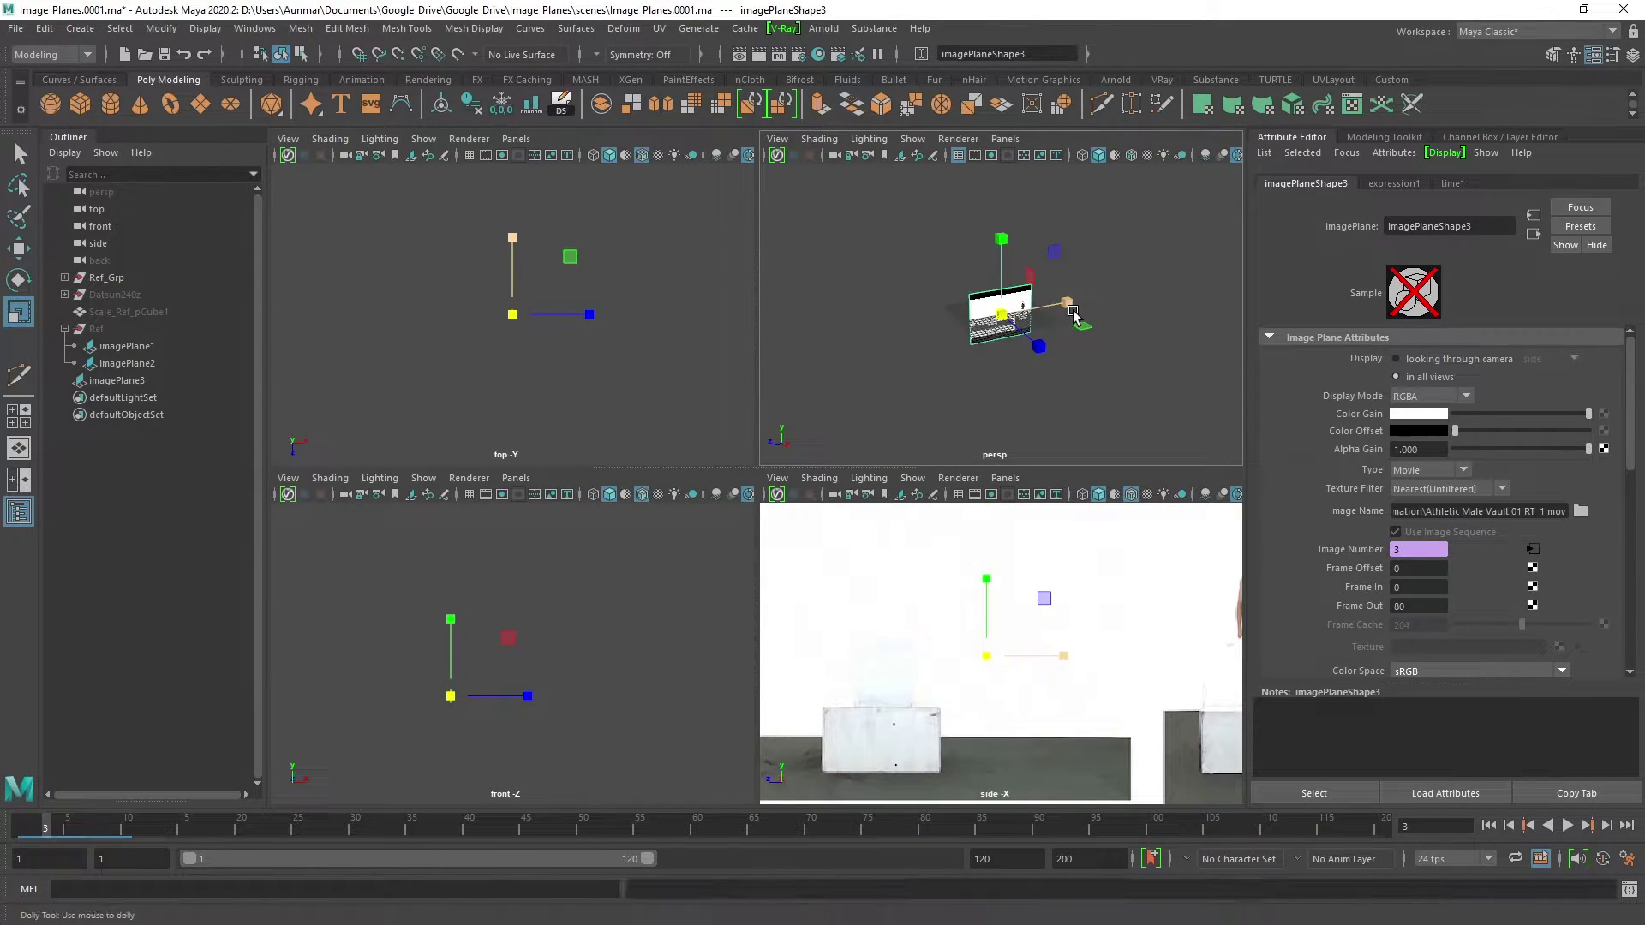
# - Move the movie image plane up along Y by about 7 units so it stands on the grid
pyautogui.press('w')
pyautogui.scroll(-5, 1022, 591)
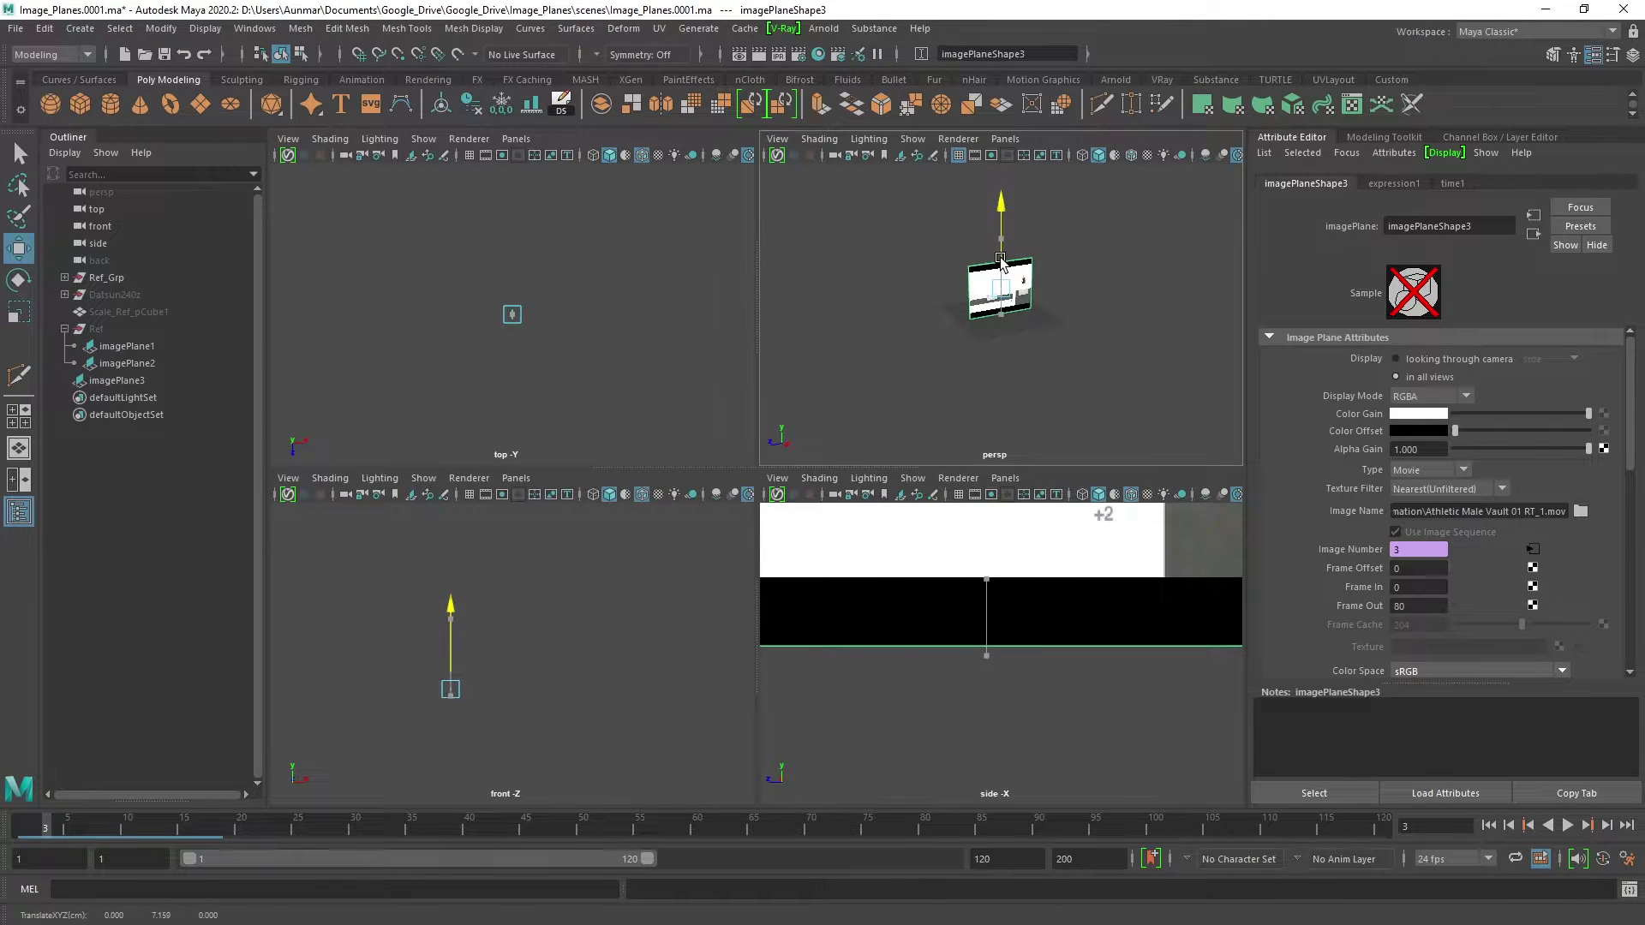
pyautogui.keyDown('alt'); pyautogui.moveTo(1020, 588); pyautogui.dragTo(1013, 604, button='middle'); pyautogui.keyUp('alt')
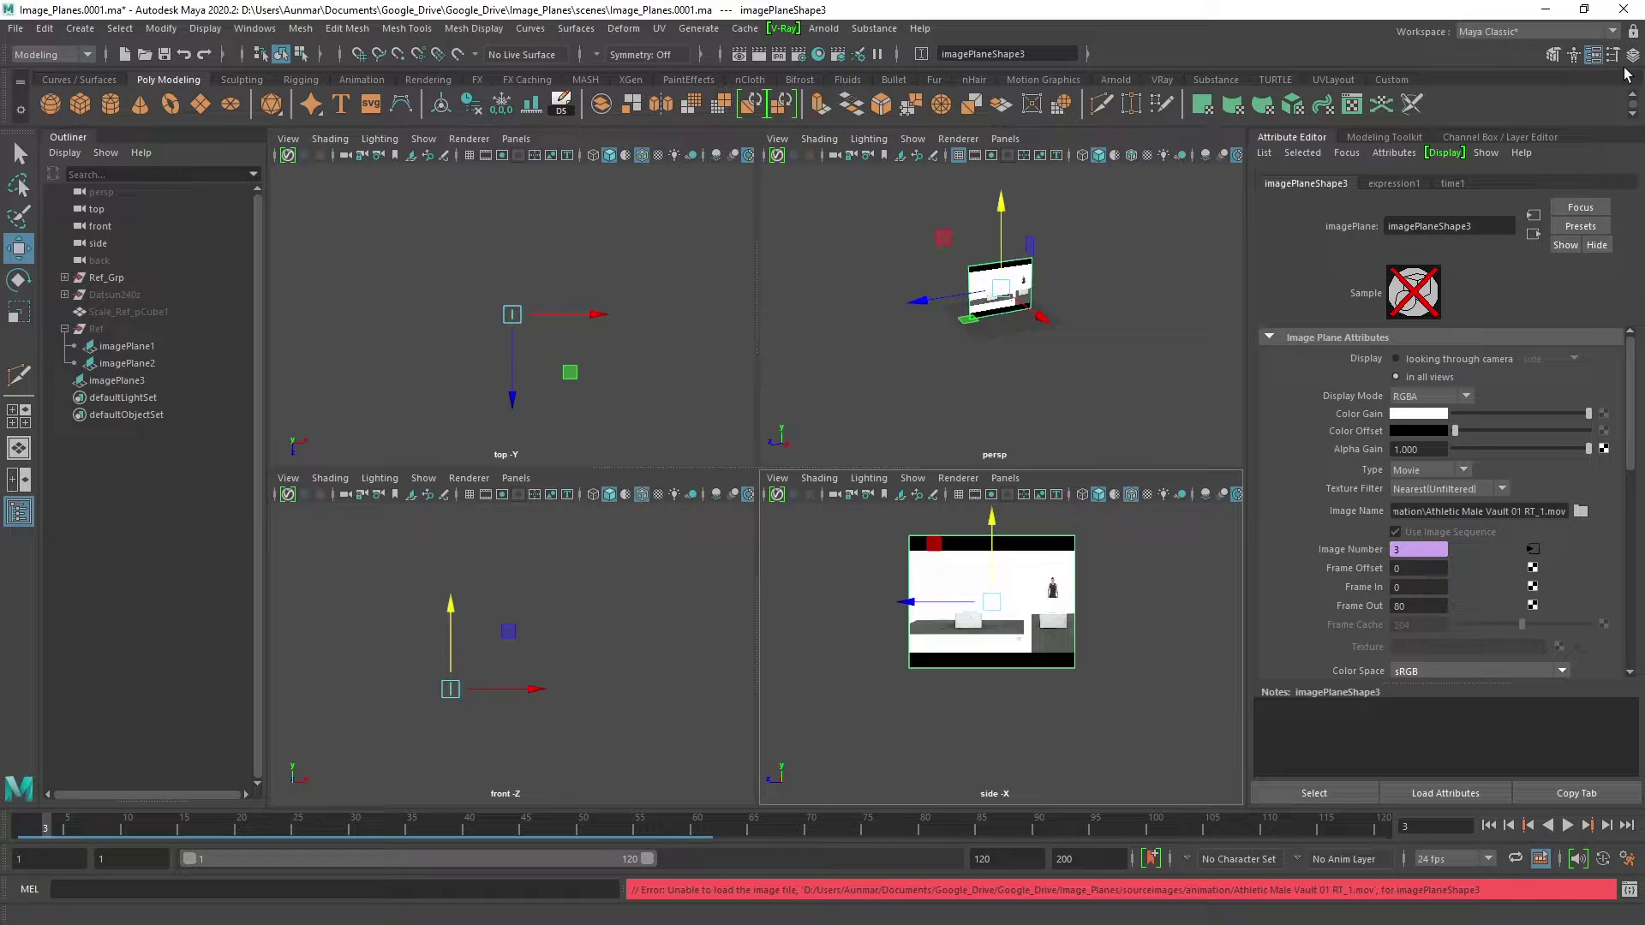
# - Delete the movie image plane and maximize the perspective view
pyautogui.keyDown('alt'); pyautogui.moveTo(1039, 327); pyautogui.dragTo(995, 290); pyautogui.keyUp('alt')
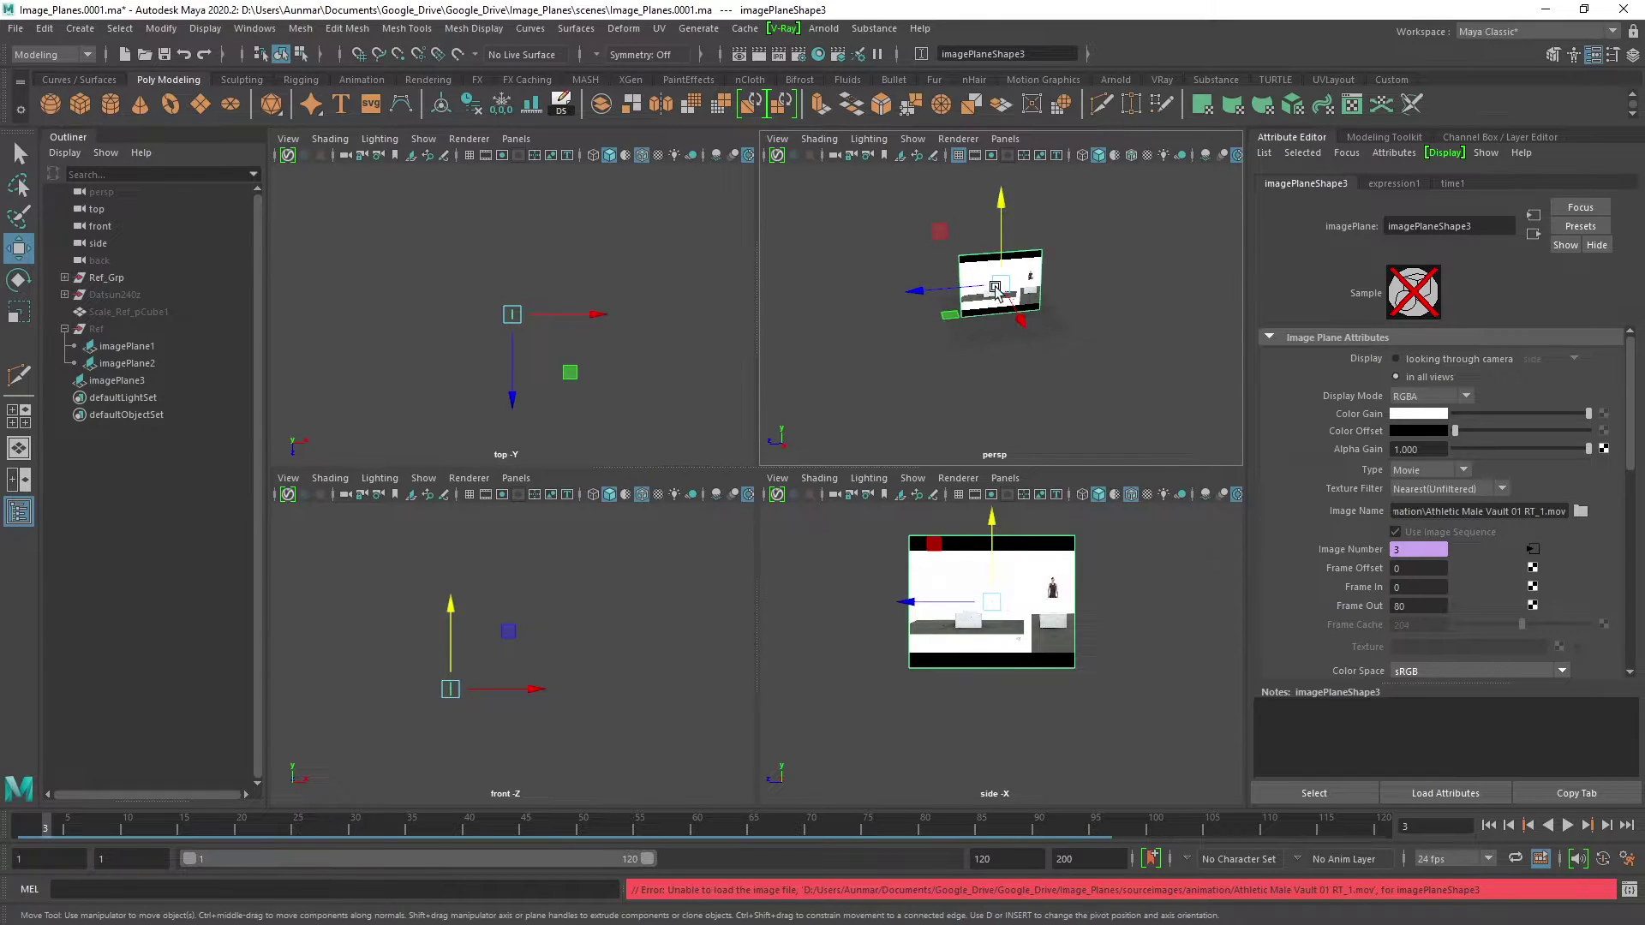
pyautogui.click(996, 343)
pyautogui.keyDown('alt'); pyautogui.moveTo(1007, 315); pyautogui.dragTo(957, 293); pyautogui.keyUp('alt')
pyautogui.press('space')
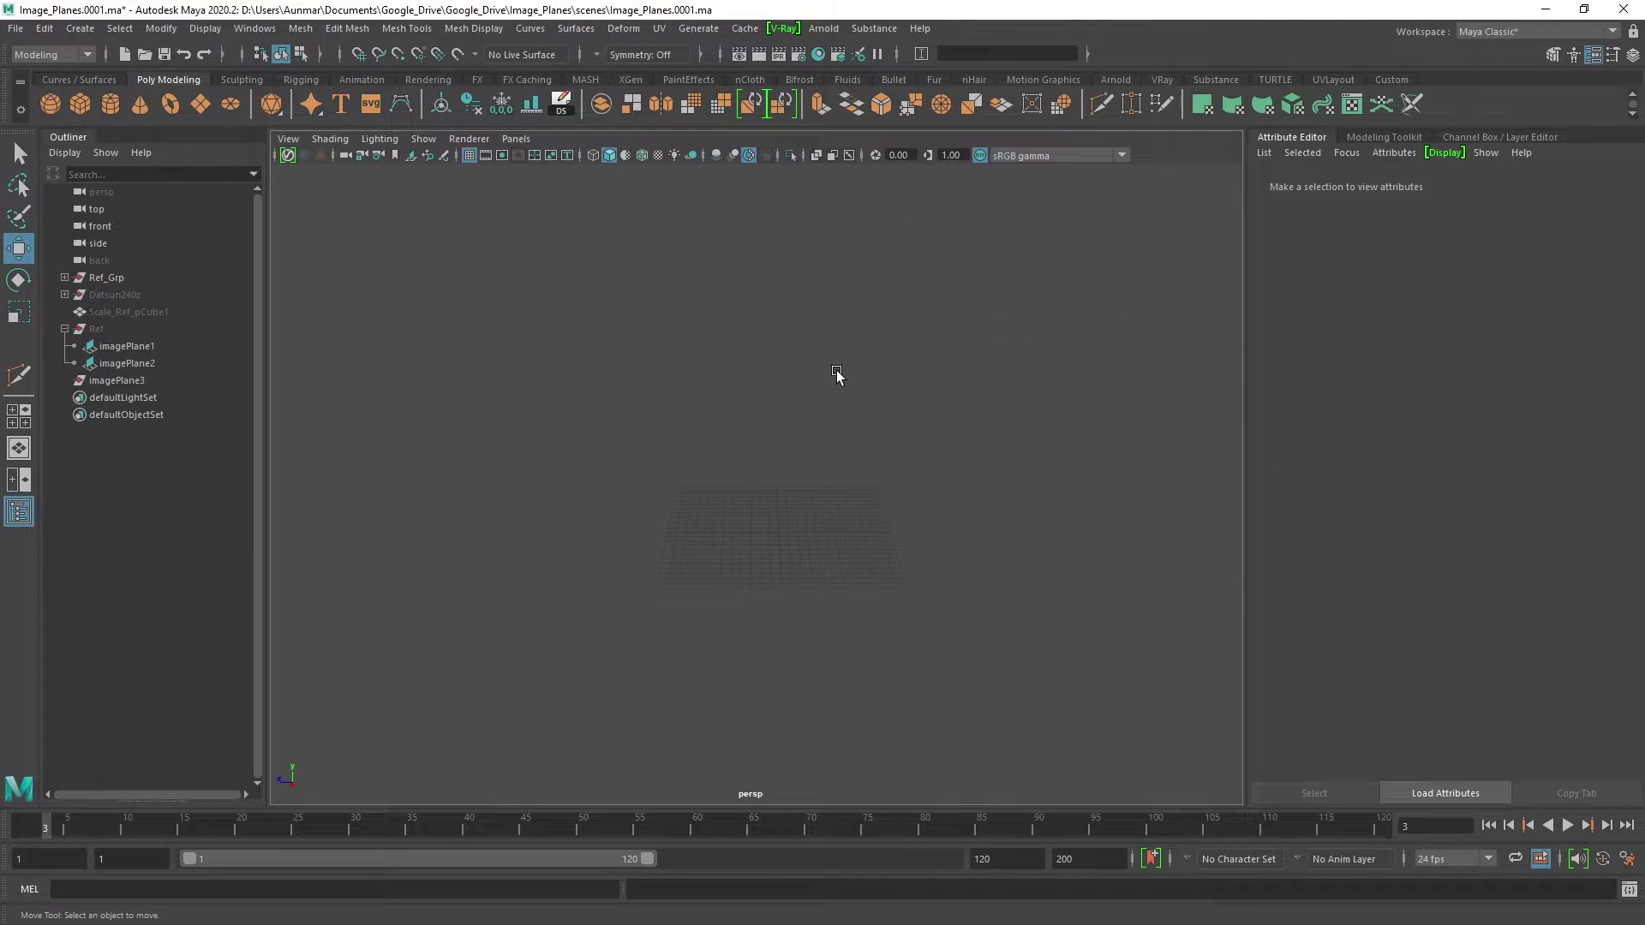
# - Start an image import for a perspective view image plane and select AthleticMaleVault_00.png in the animation folder
pyautogui.click(288, 141)
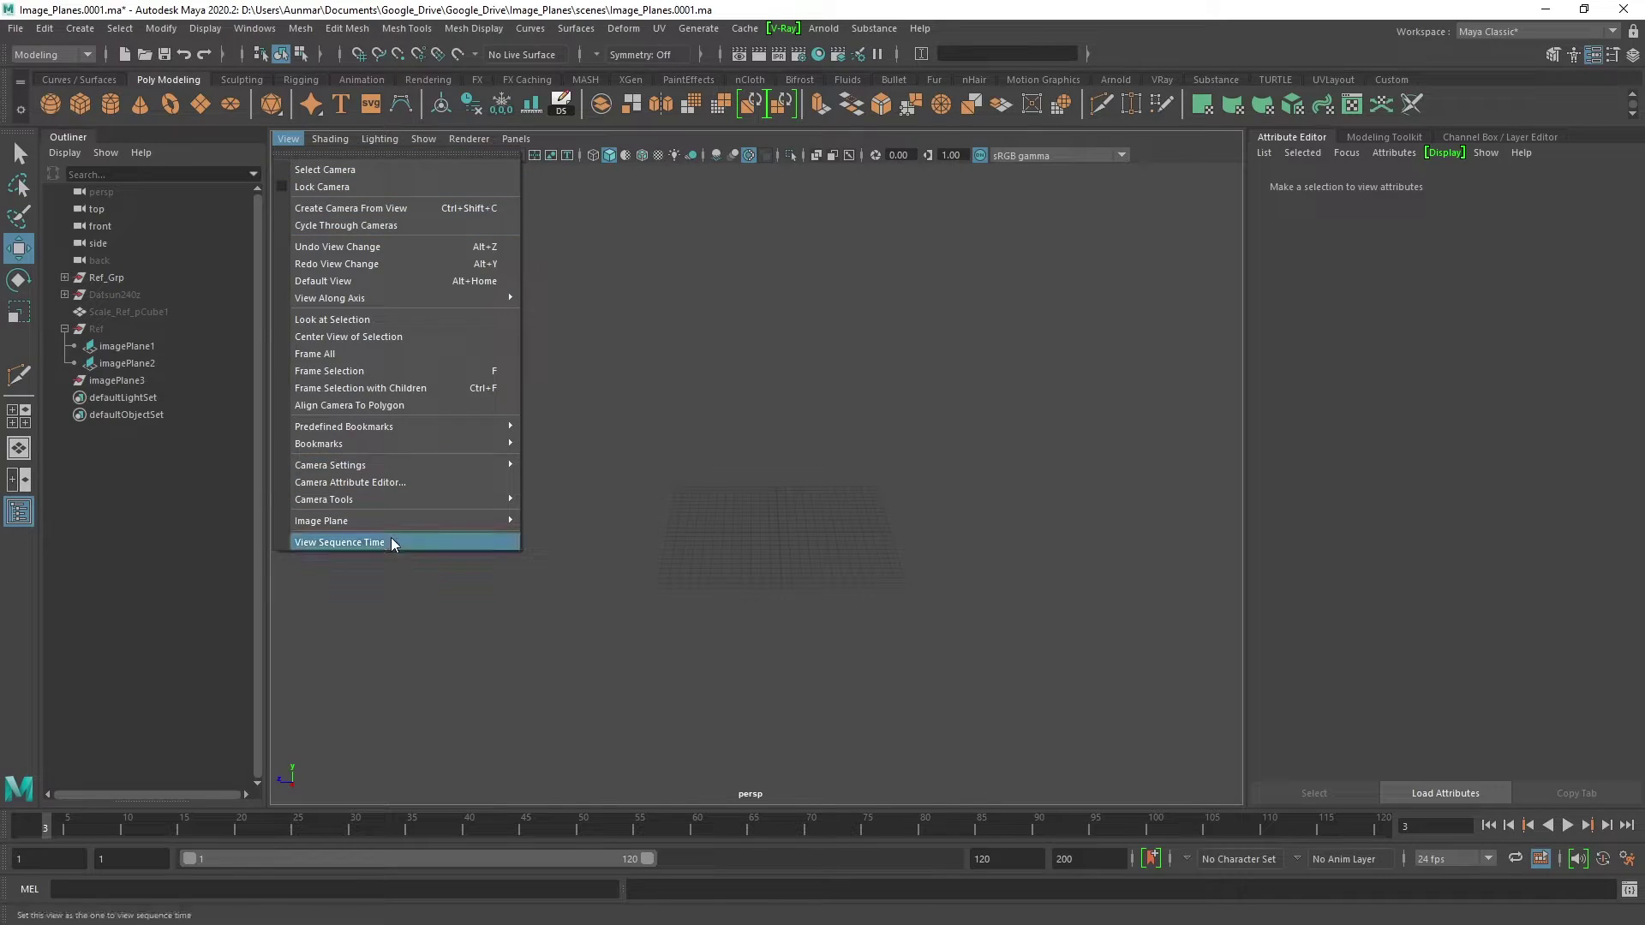
pyautogui.moveTo(406, 521)
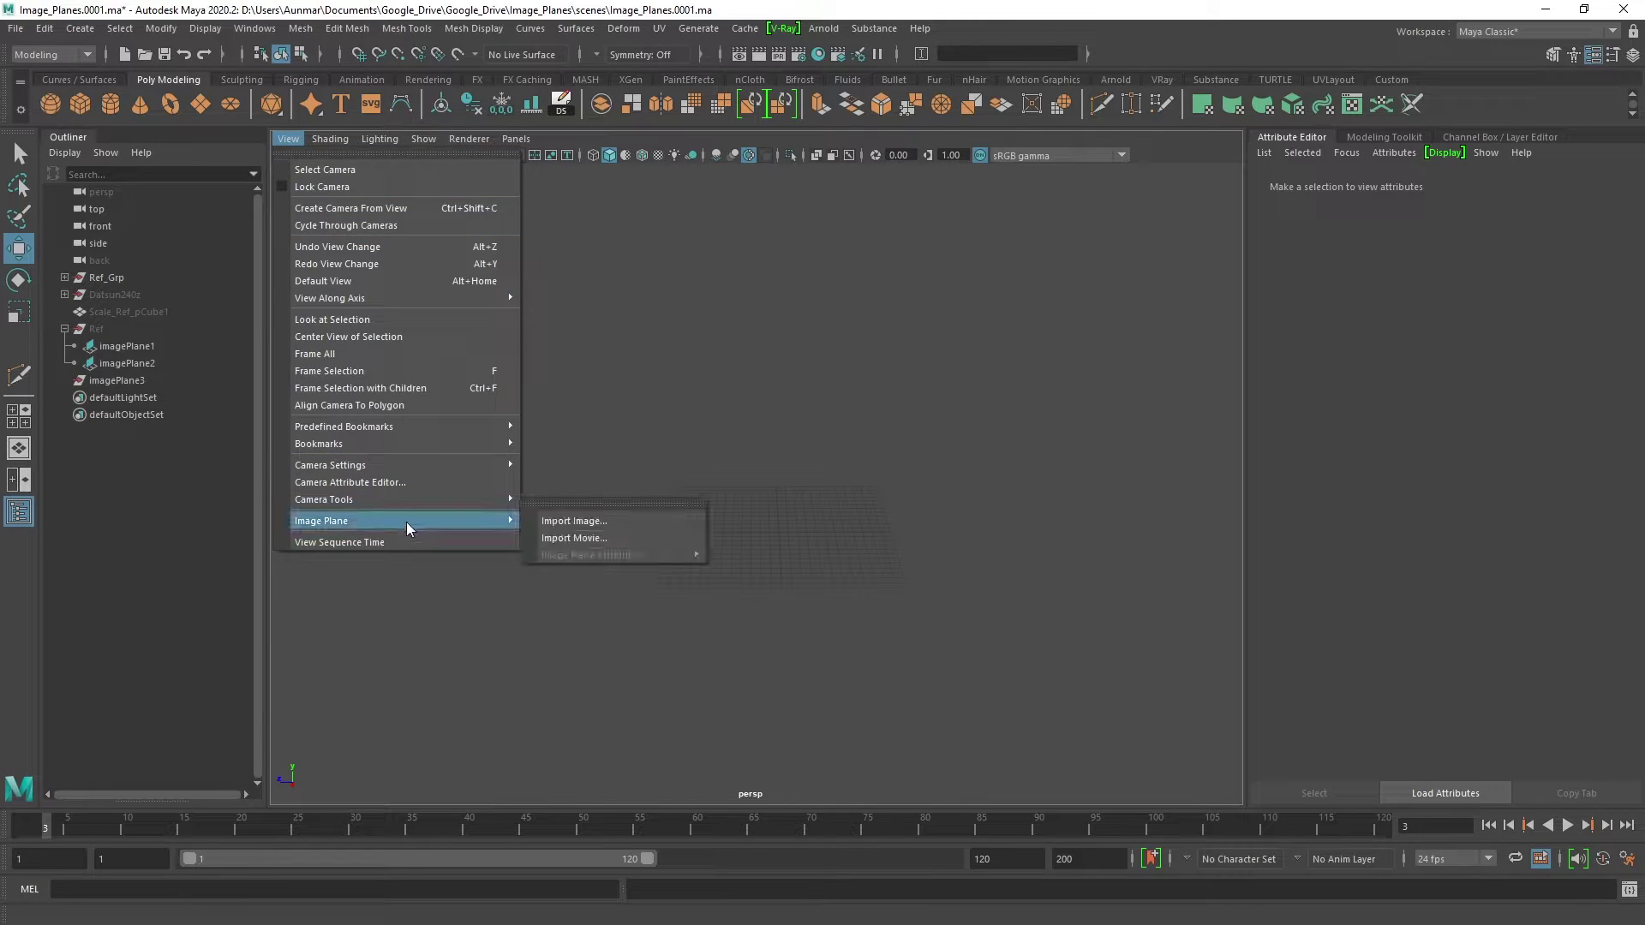
pyautogui.click(579, 522)
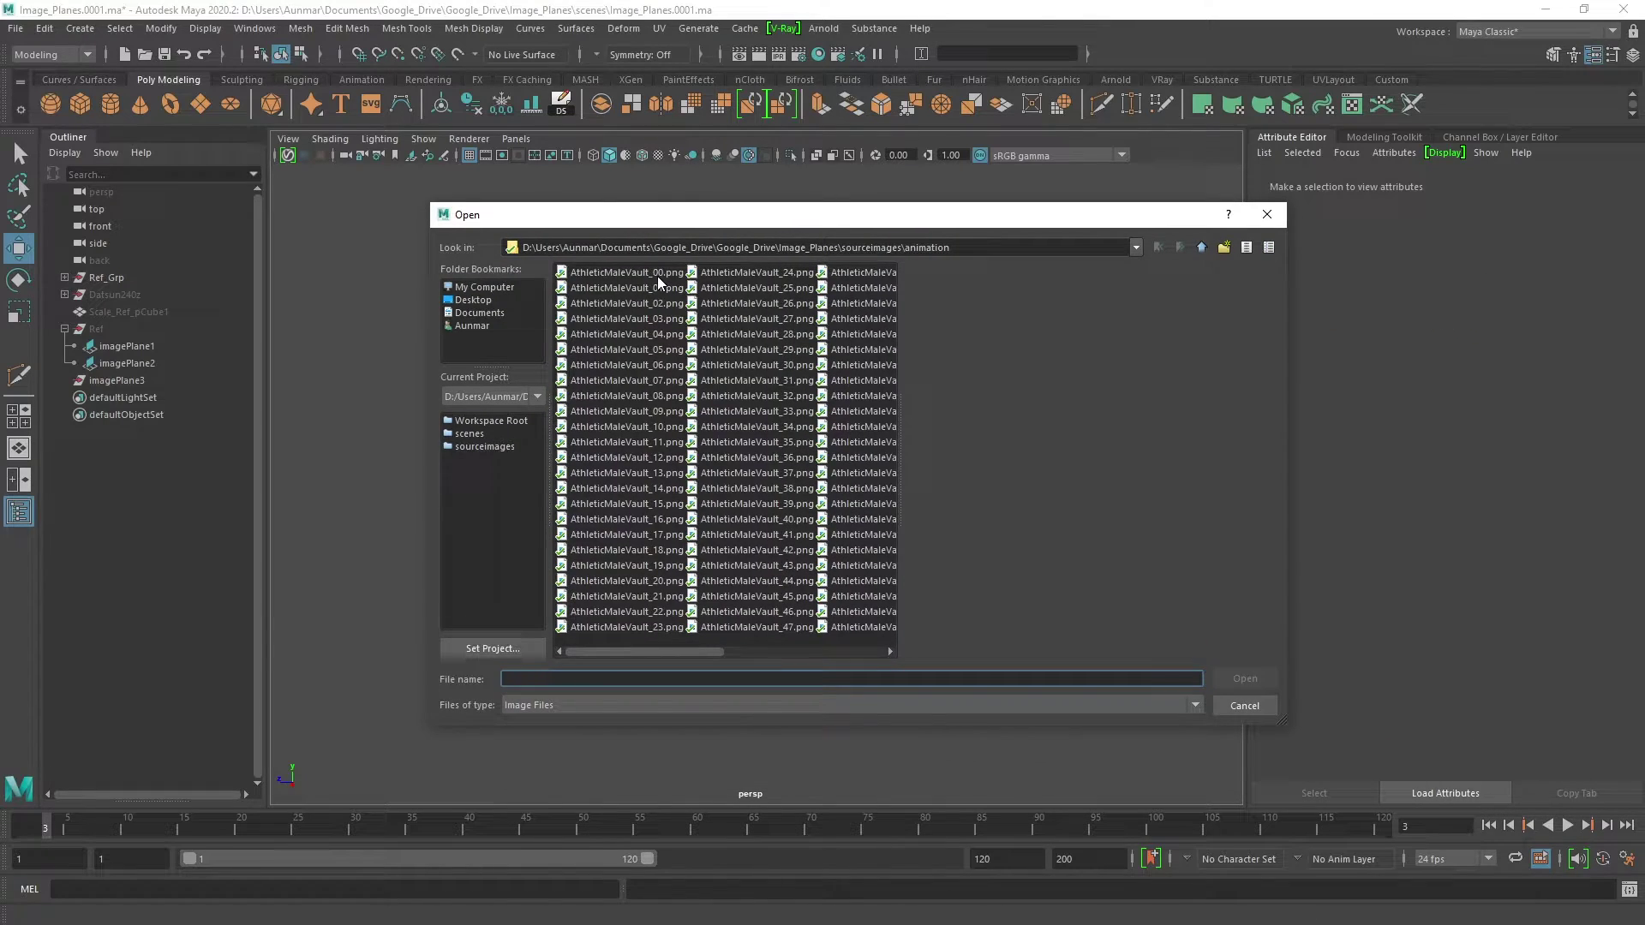
pyautogui.click(657, 276)
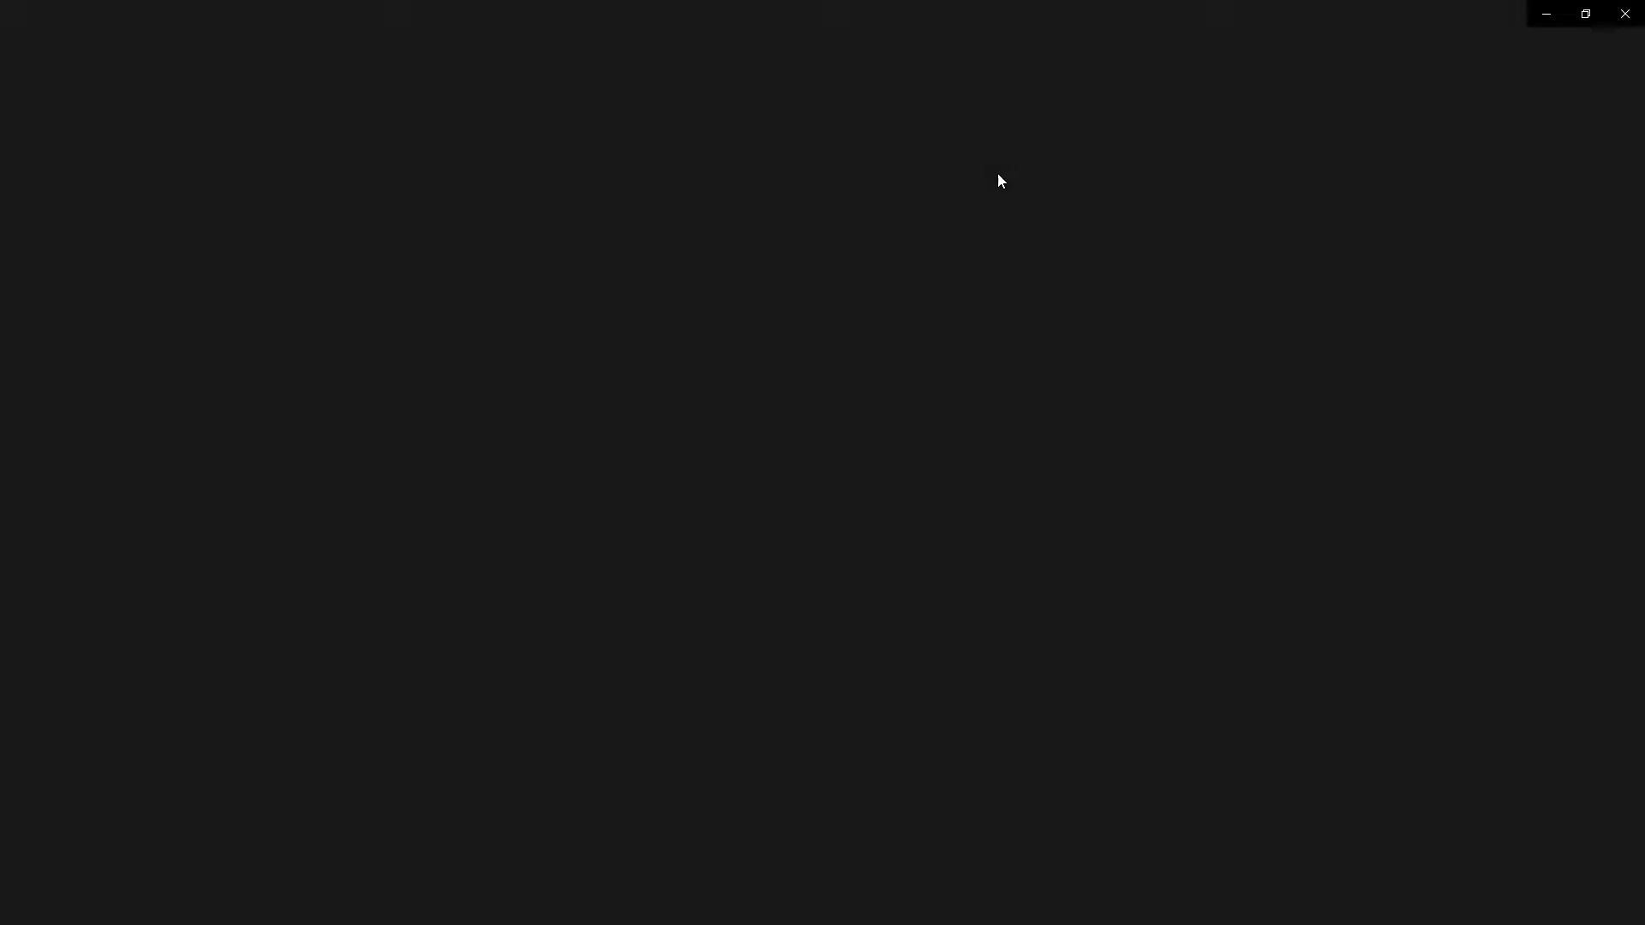
# - Step back and forth through the AthleticMaleVault PNG frames in Photos up to AthleticMaleVault_40.png, and close the viewer
pyautogui.press('Right')
pyautogui.press('Right')
pyautogui.press('Right')
pyautogui.press('Right')
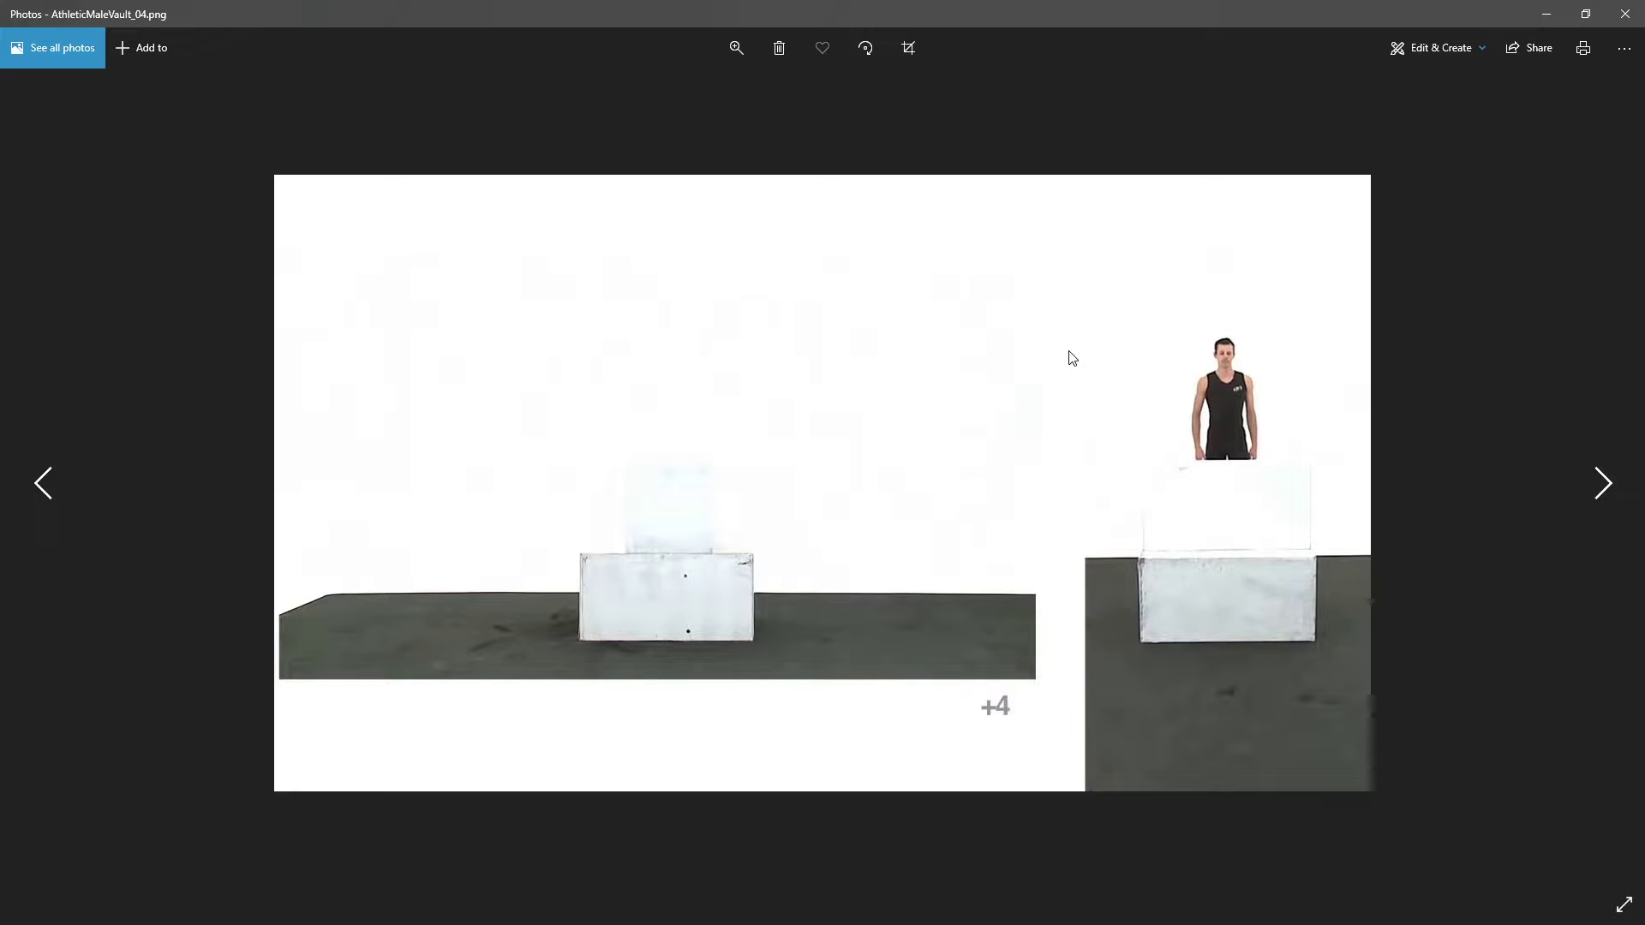
pyautogui.press('Right')
pyautogui.press('Right')
pyautogui.press('Right')
pyautogui.press('Right')
pyautogui.press('Right')
pyautogui.press('Right')
pyautogui.press('Right')
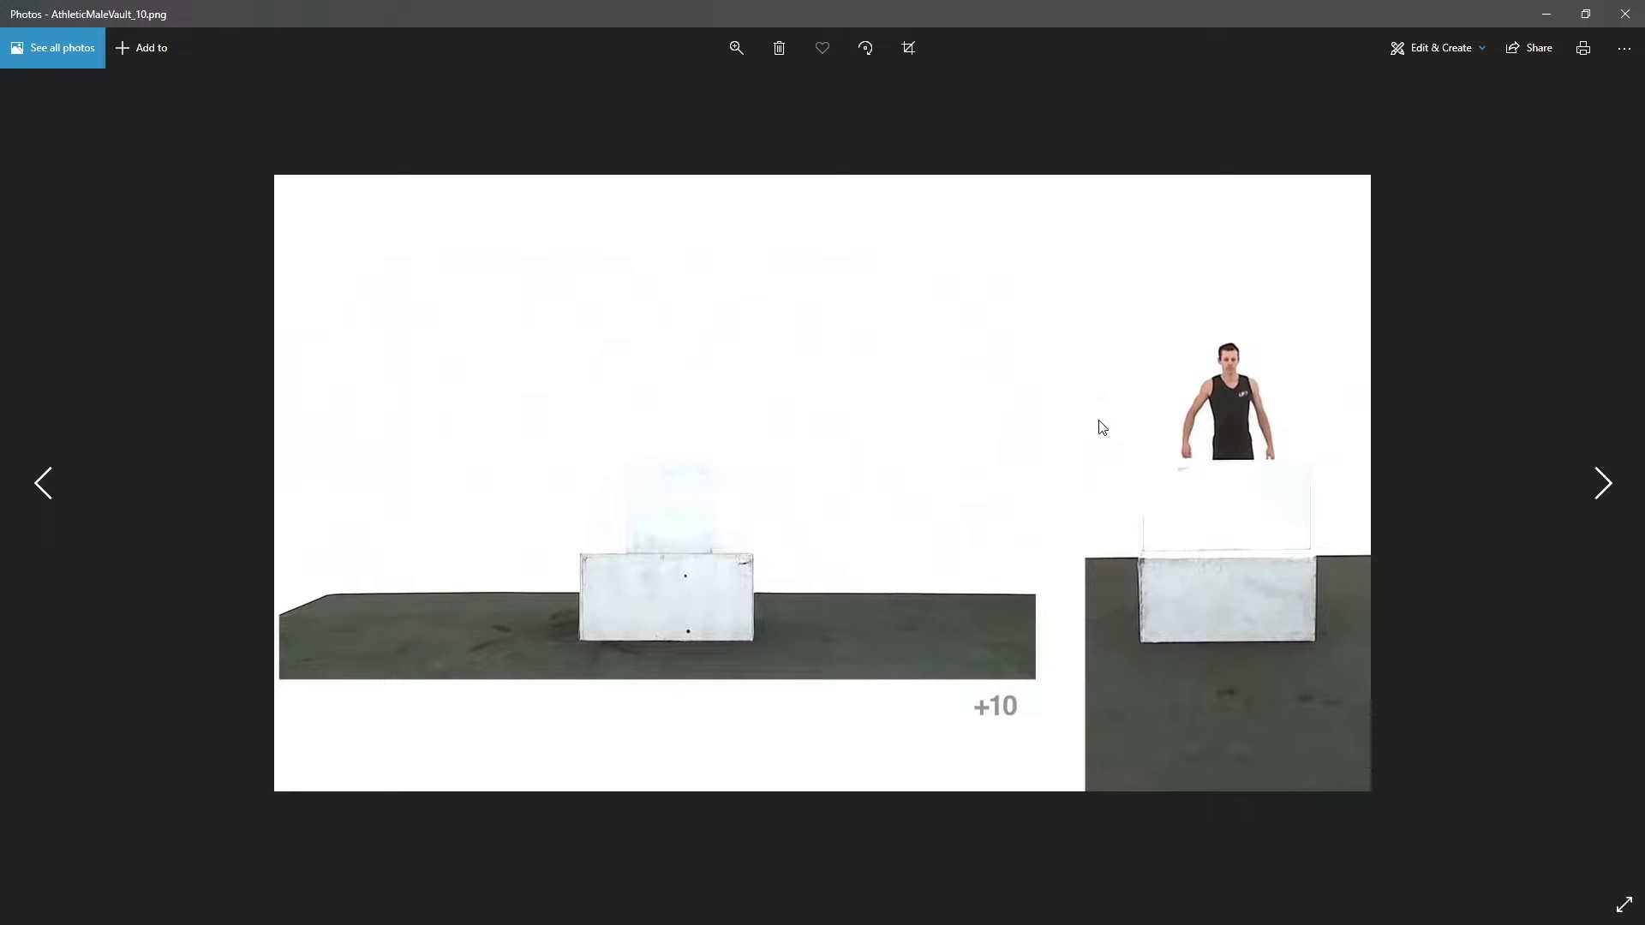
pyautogui.press('Right')
pyautogui.press('Right')
pyautogui.press('Right')
pyautogui.press('Right')
pyautogui.press('Right')
pyautogui.press('Right')
pyautogui.press('Right')
pyautogui.press('Right')
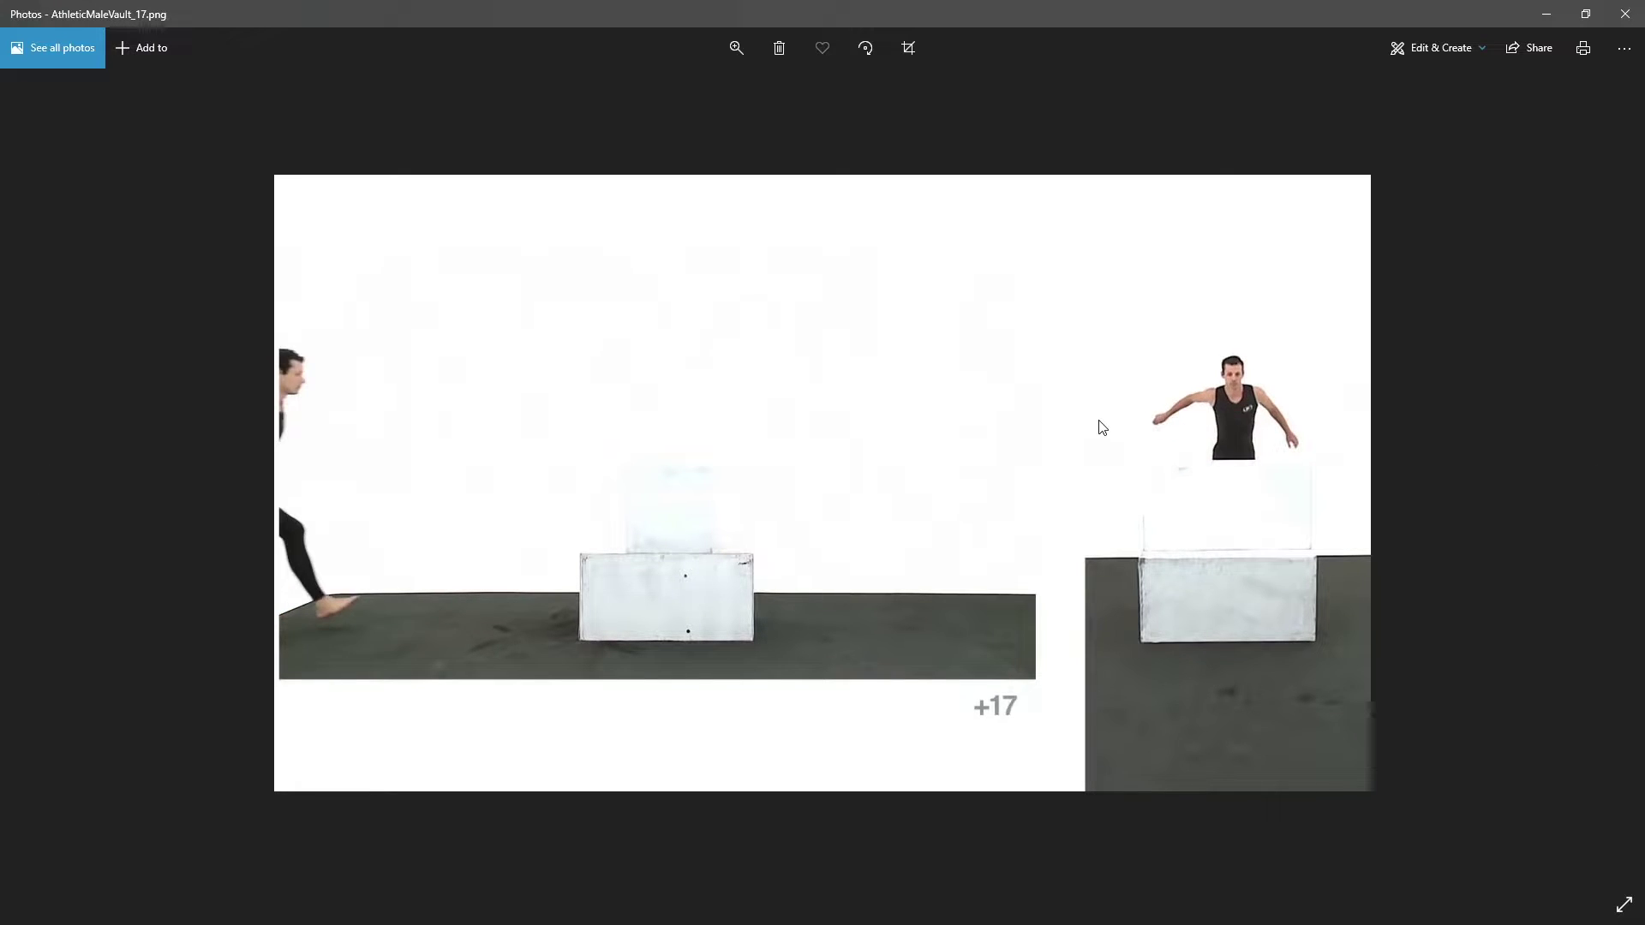
pyautogui.press('Right')
pyautogui.press('Right')
pyautogui.press('Right')
pyautogui.press('Right')
pyautogui.press('Right')
pyautogui.press('Right')
pyautogui.press('Right')
pyautogui.press('Right')
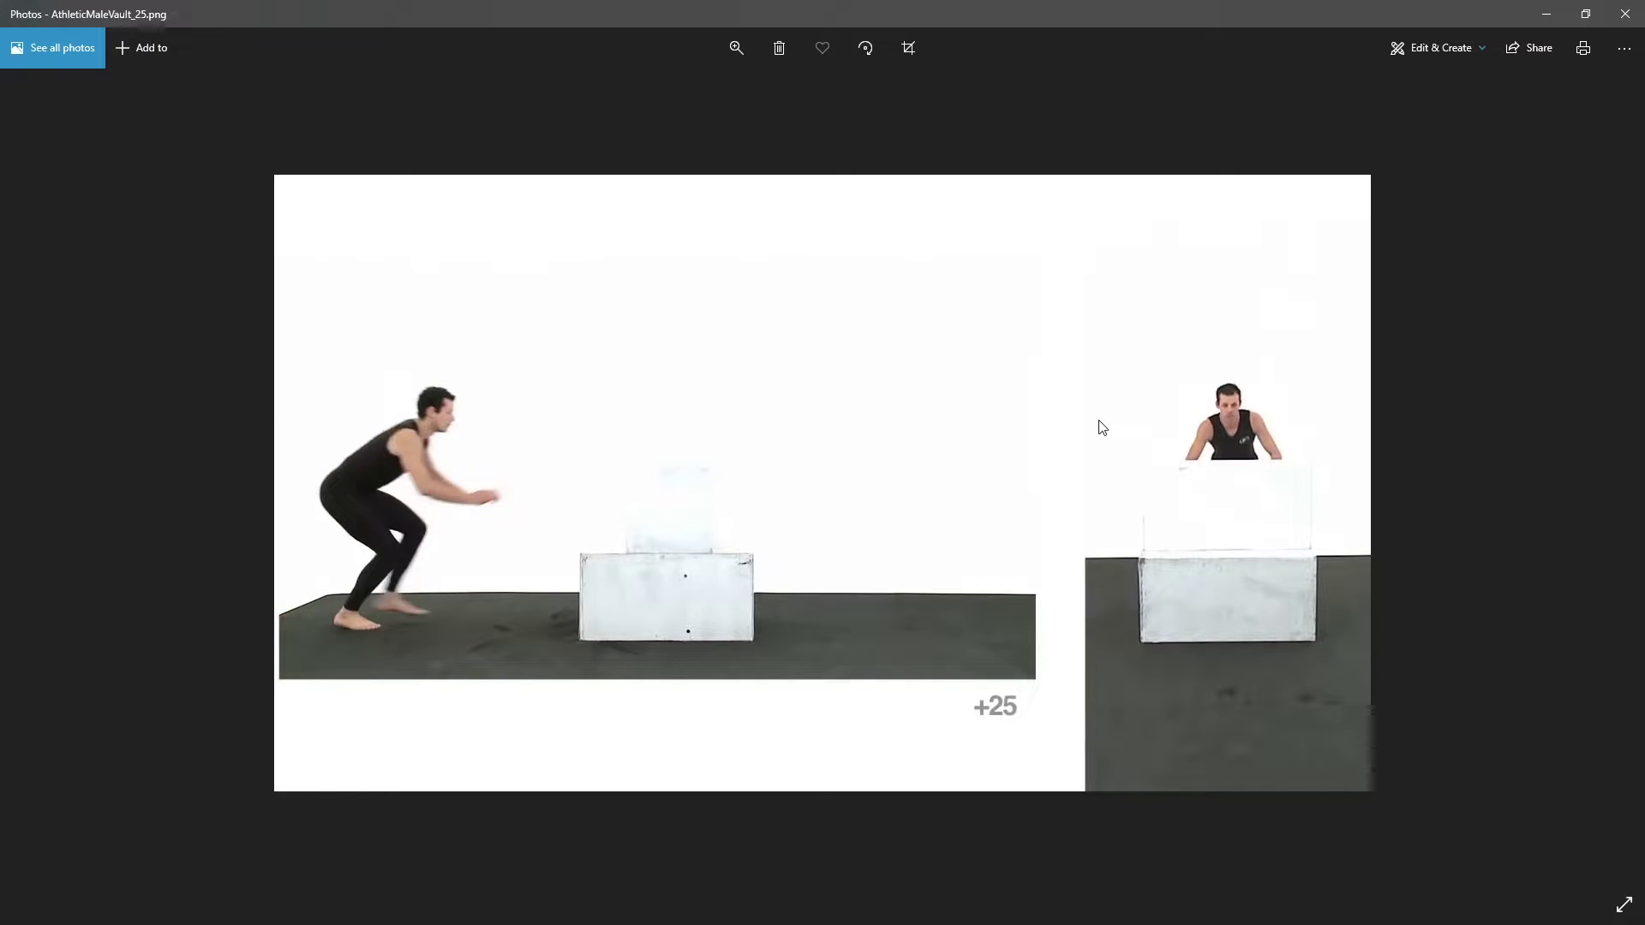
pyautogui.press('Right')
pyautogui.press('Right')
pyautogui.press('Right')
pyautogui.press('Right')
pyautogui.press('Right')
pyautogui.press('Right')
pyautogui.press('Right')
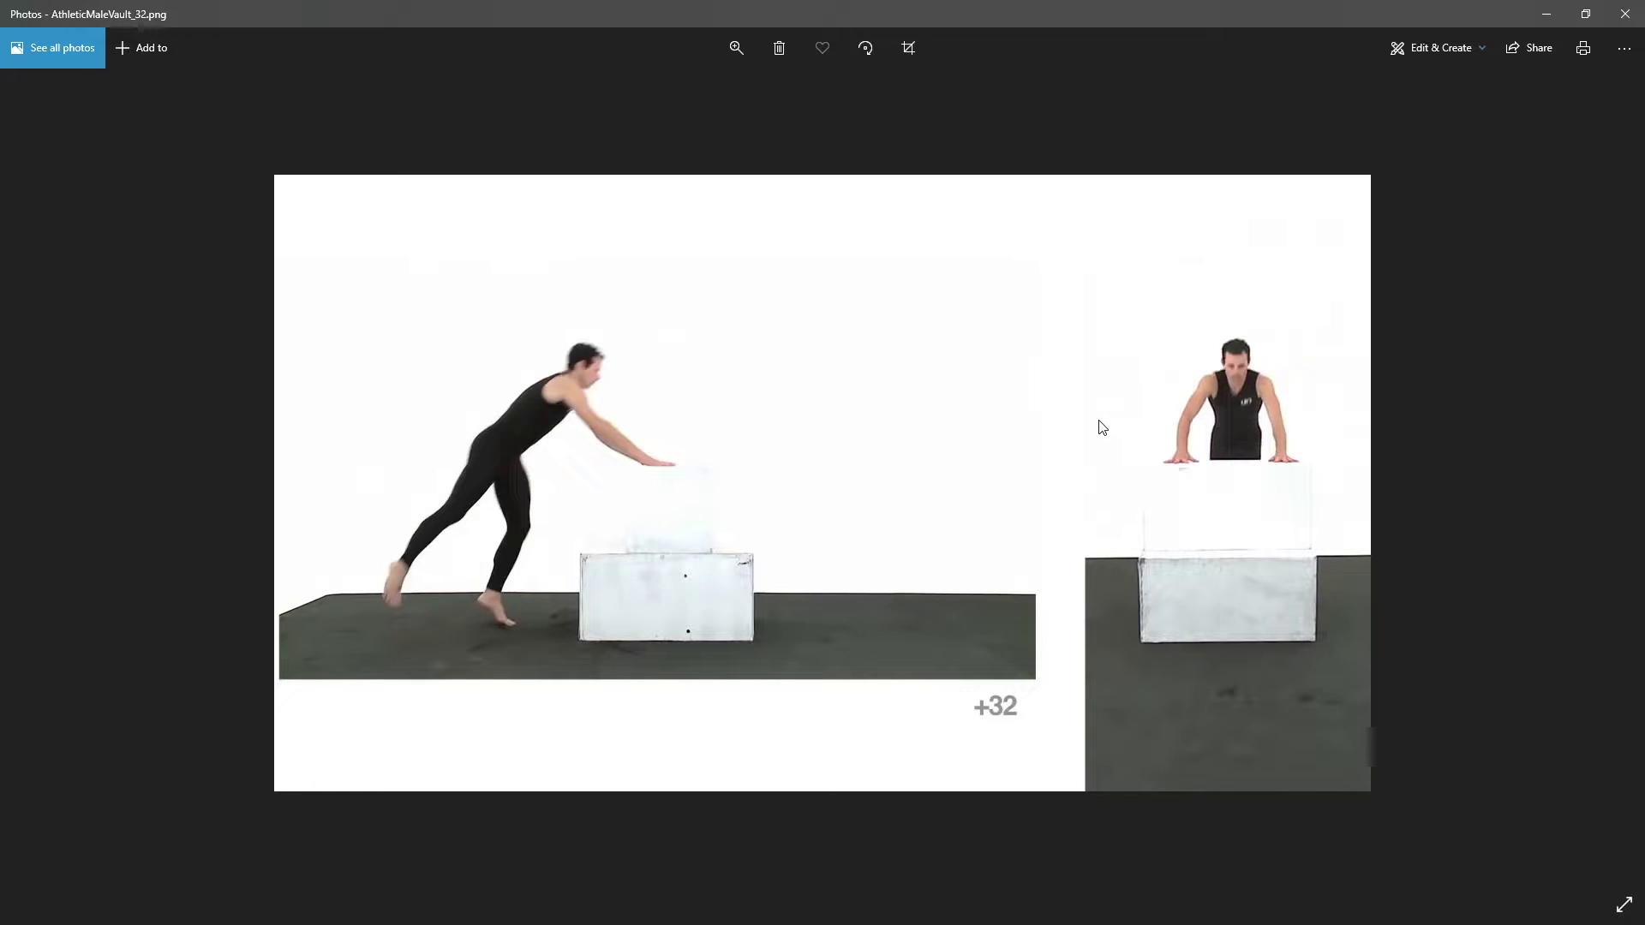
pyautogui.press('Left')
pyautogui.press('Left')
pyautogui.press('Right')
pyautogui.press('Left')
pyautogui.press('Right')
pyautogui.press('Left')
pyautogui.press('Right')
pyautogui.press('Right')
pyautogui.press('Right')
pyautogui.press('Right')
pyautogui.press('Right')
pyautogui.press('Right')
pyautogui.press('Right')
pyautogui.press('Right')
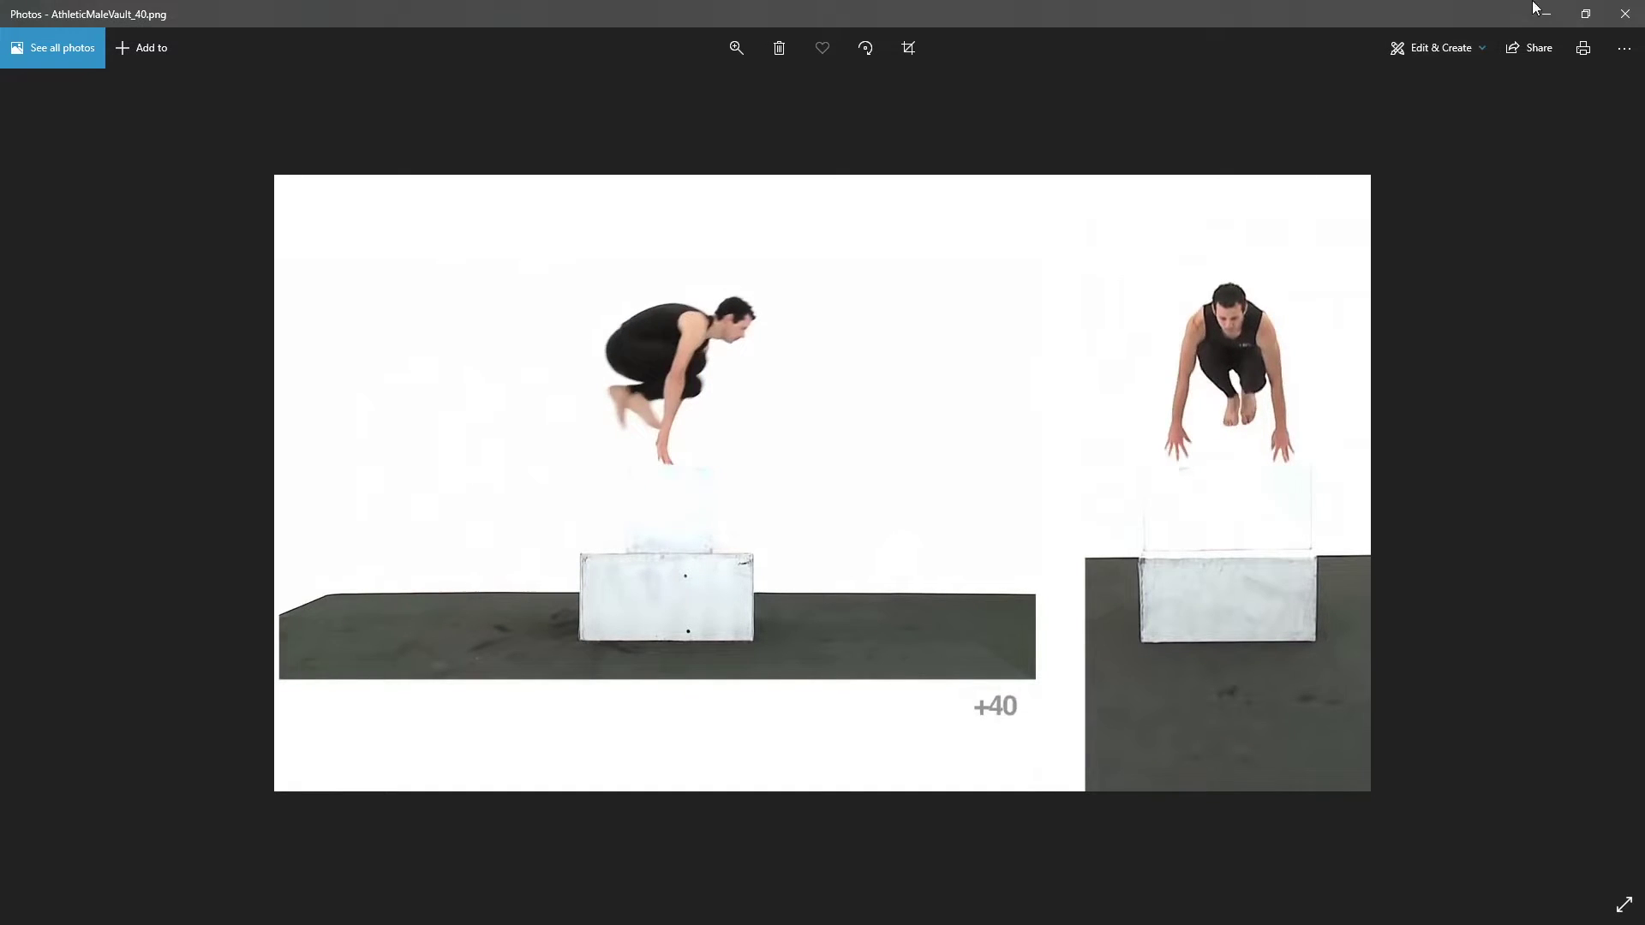
pyautogui.click(1625, 10)
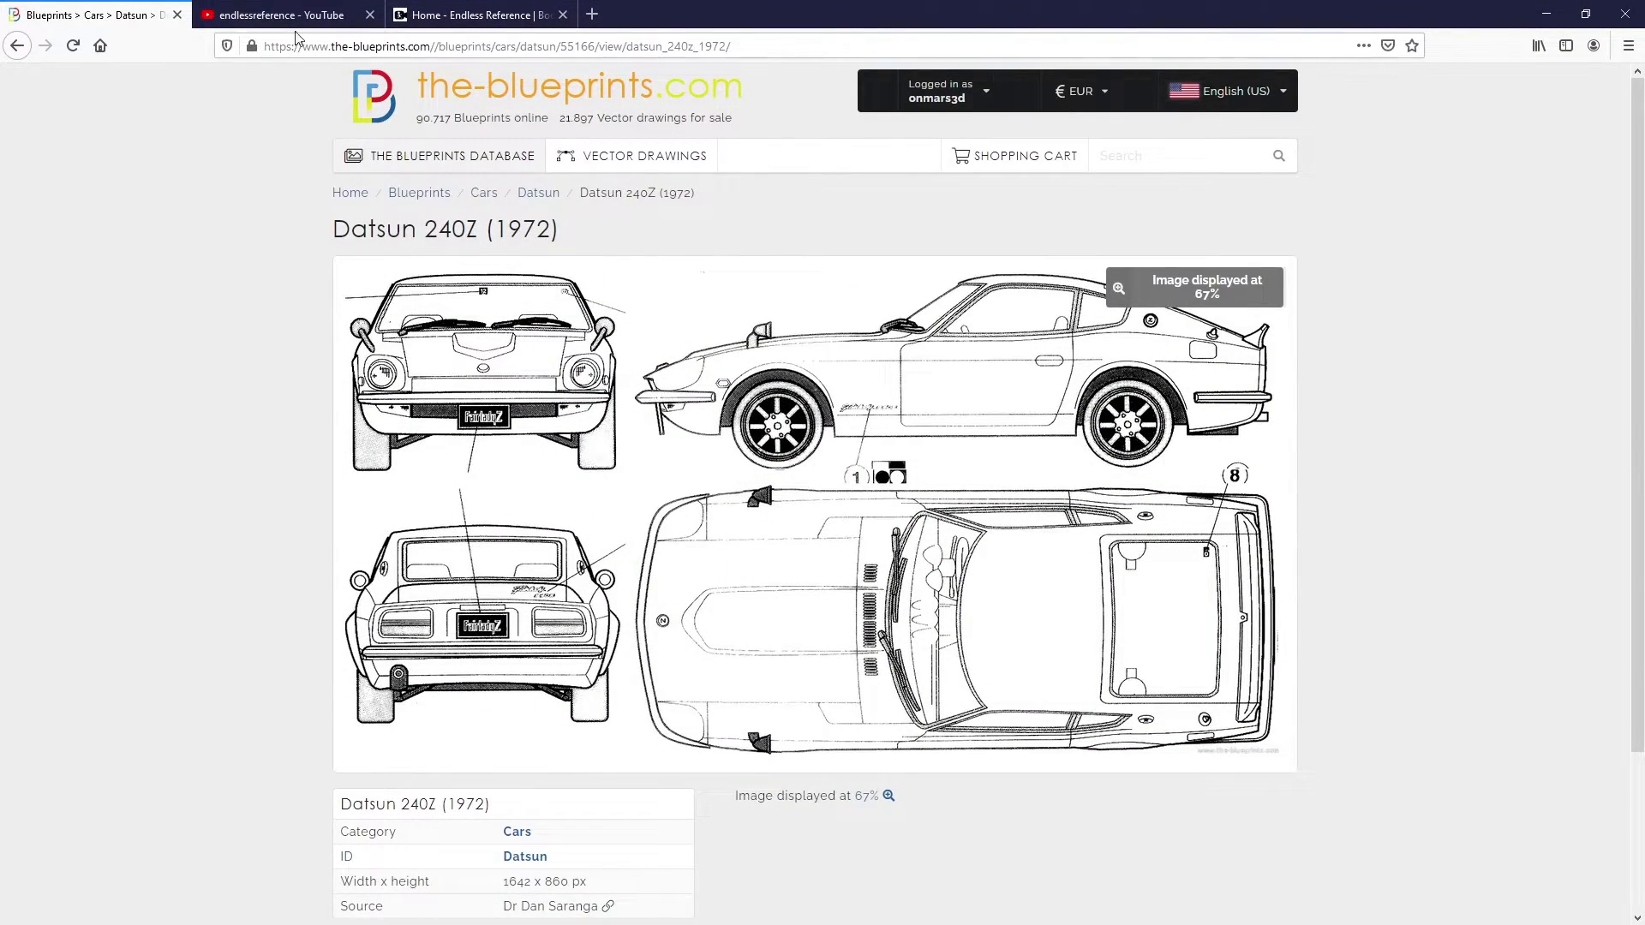
# - Look at the endlessreference YouTube page and the endlessreference.com home page in the web browser
pyautogui.click(274, 15)
pyautogui.click(454, 15)
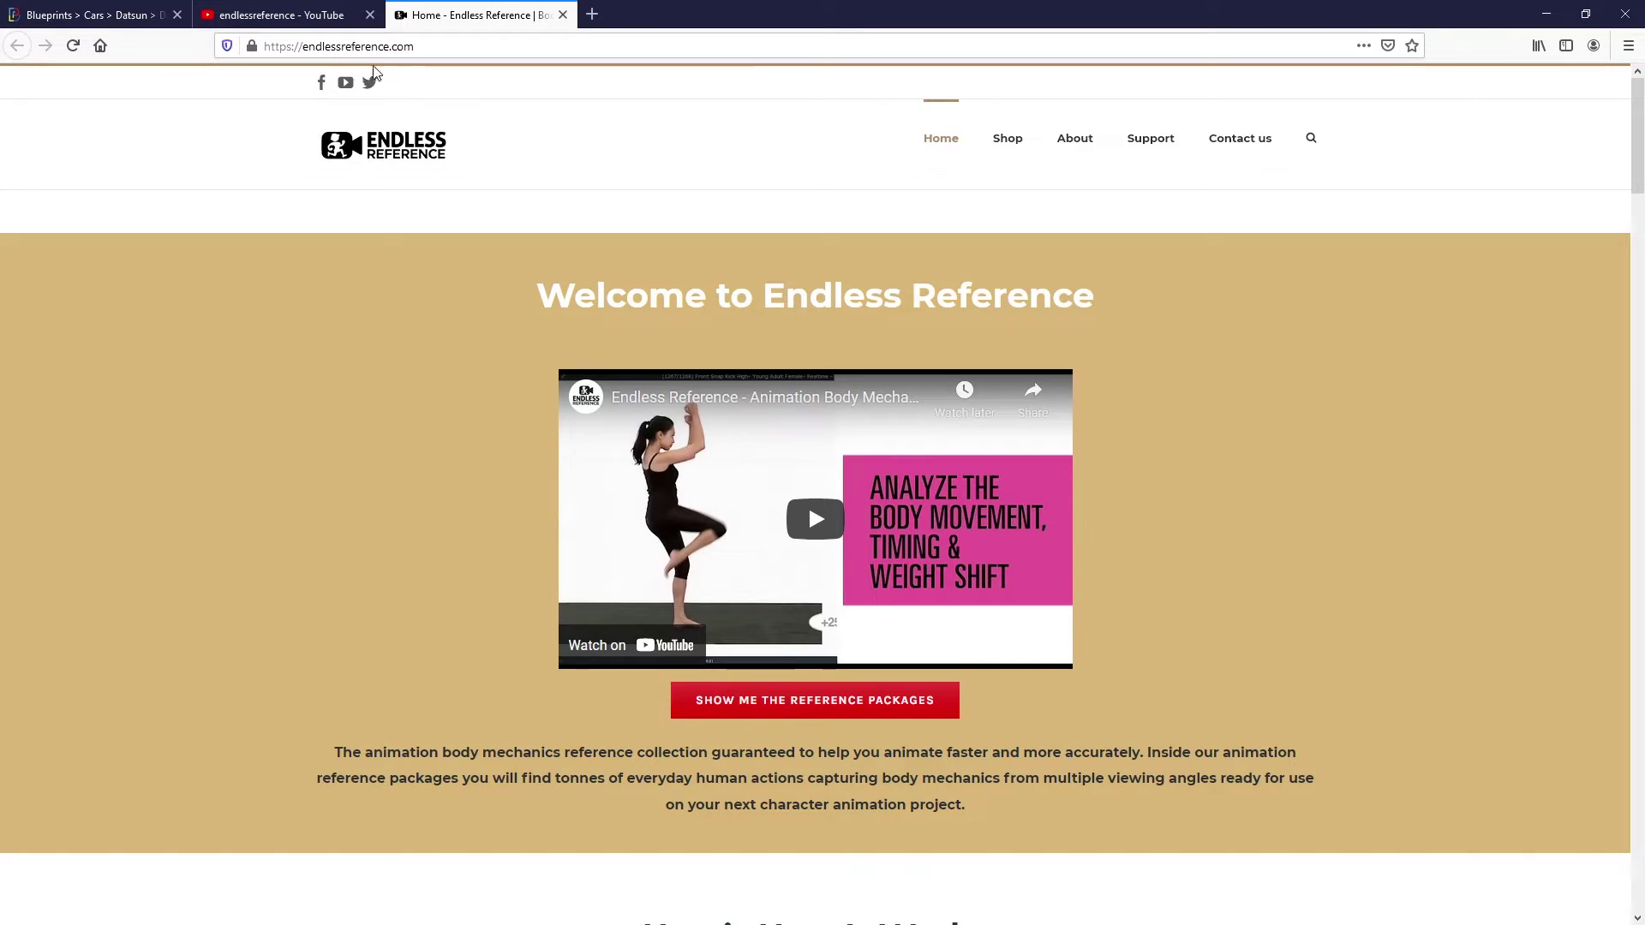
# - Return from the browser to Maya and load AthleticMaleVault_00.png as the perspective view's image plane
pyautogui.click(282, 15)
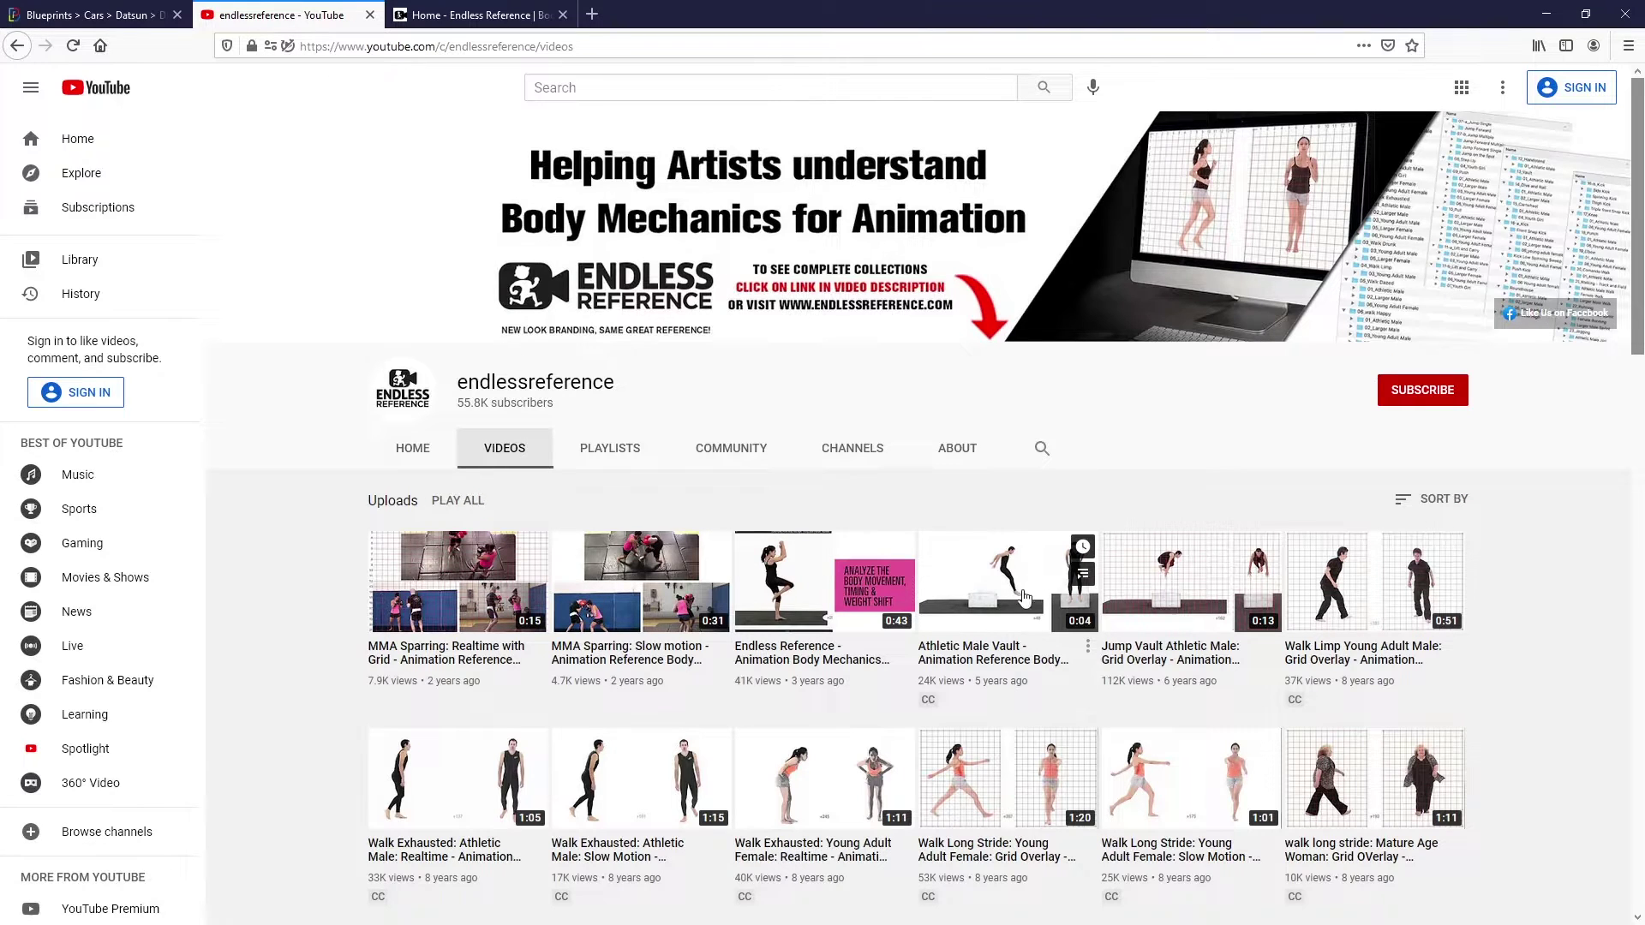
pyautogui.click(1551, 12)
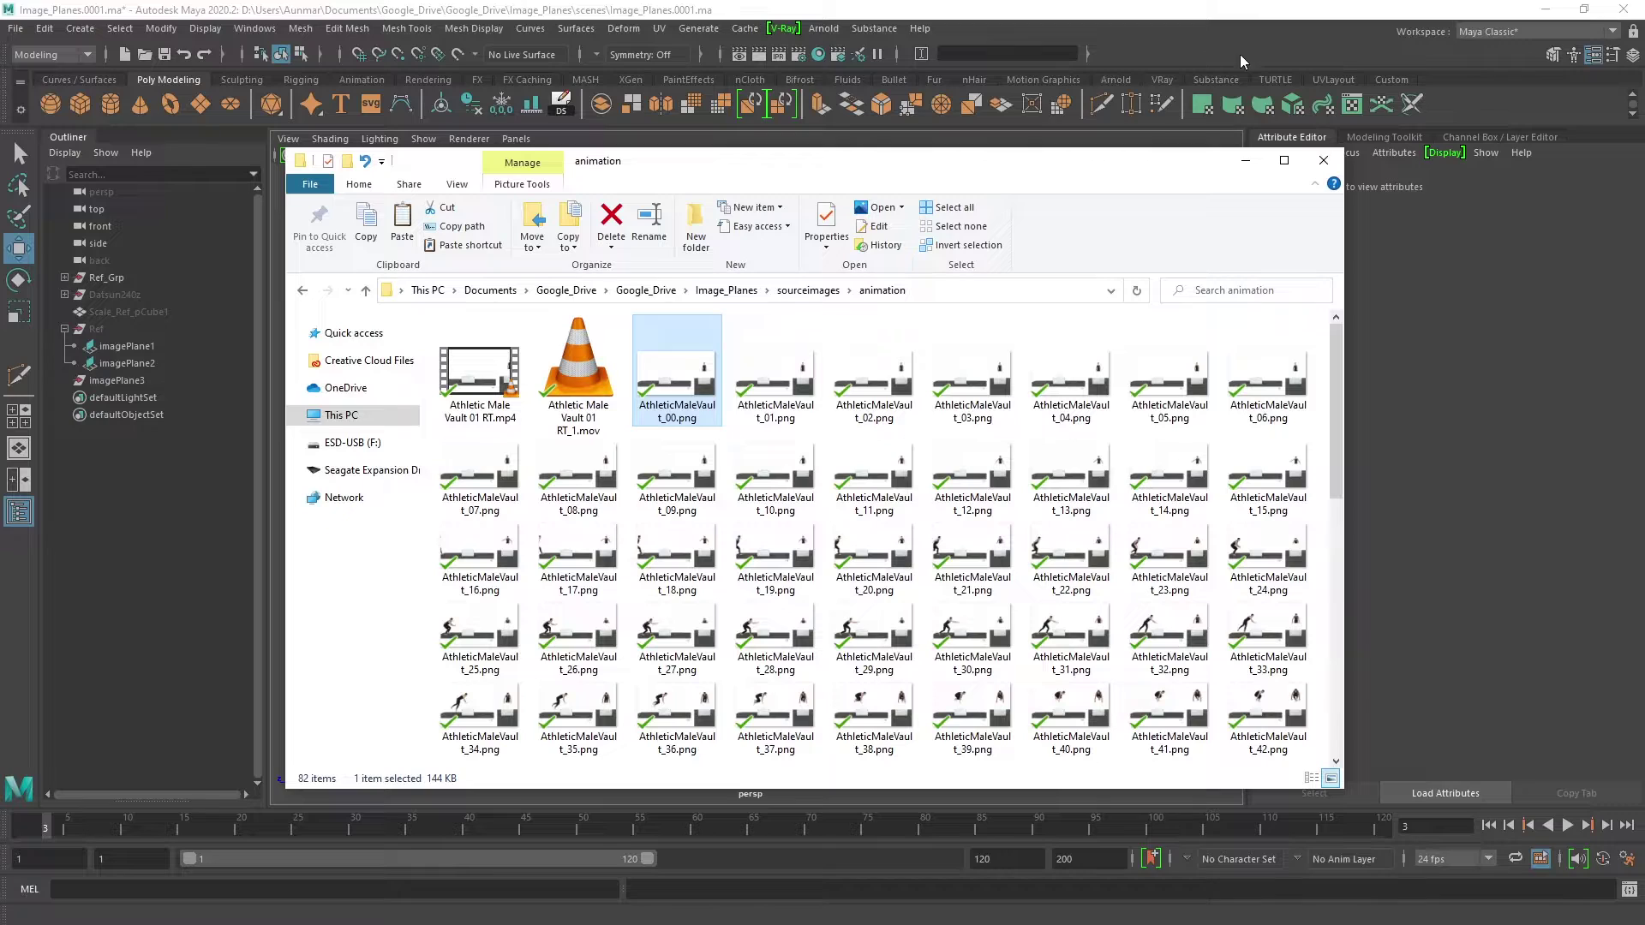
pyautogui.click(1228, 15)
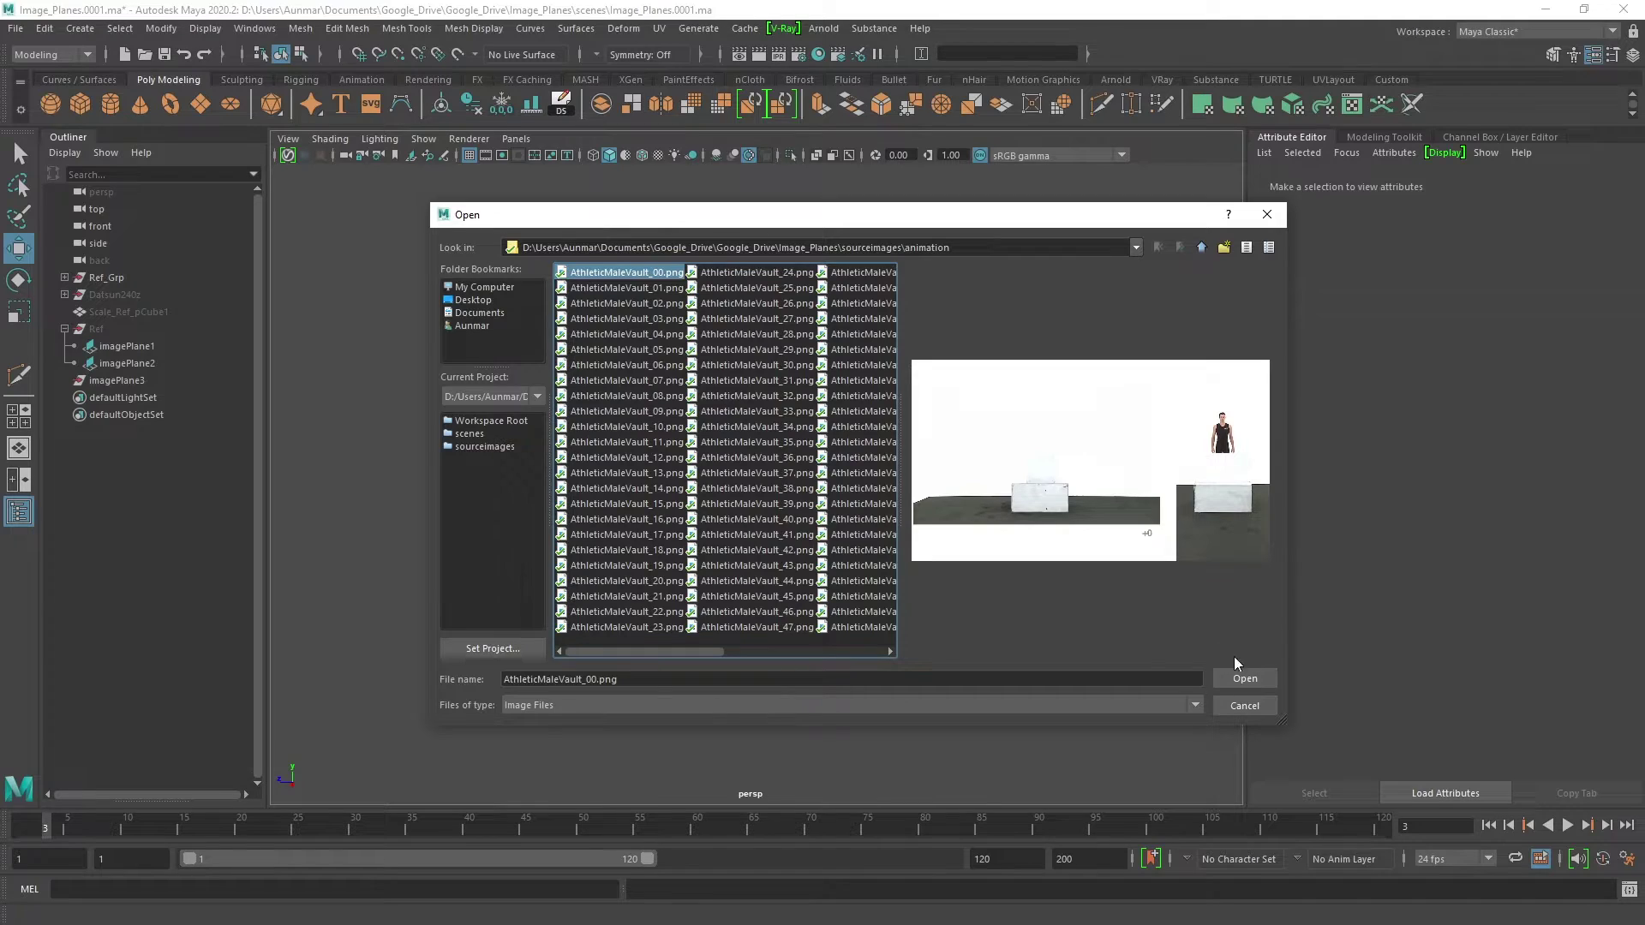
pyautogui.click(1227, 679)
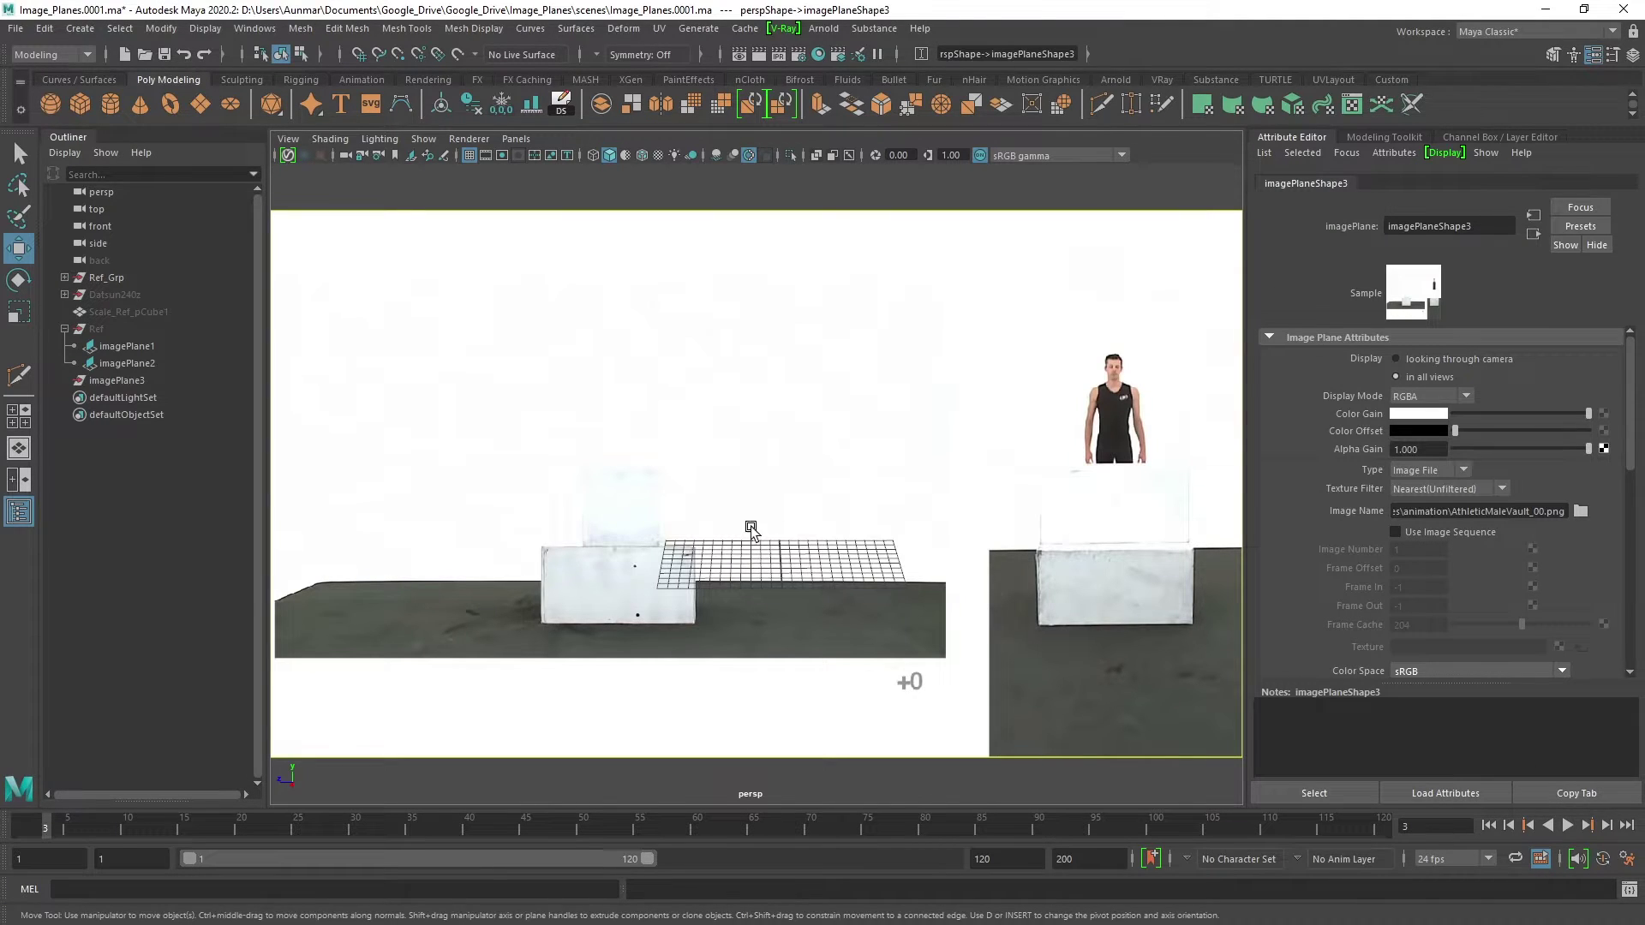
# - Unhide the Scale_Ref_pCube1 reference cube and inspect it against the image plane
pyautogui.click(115, 312)
pyautogui.hotkey('shift', 'h')
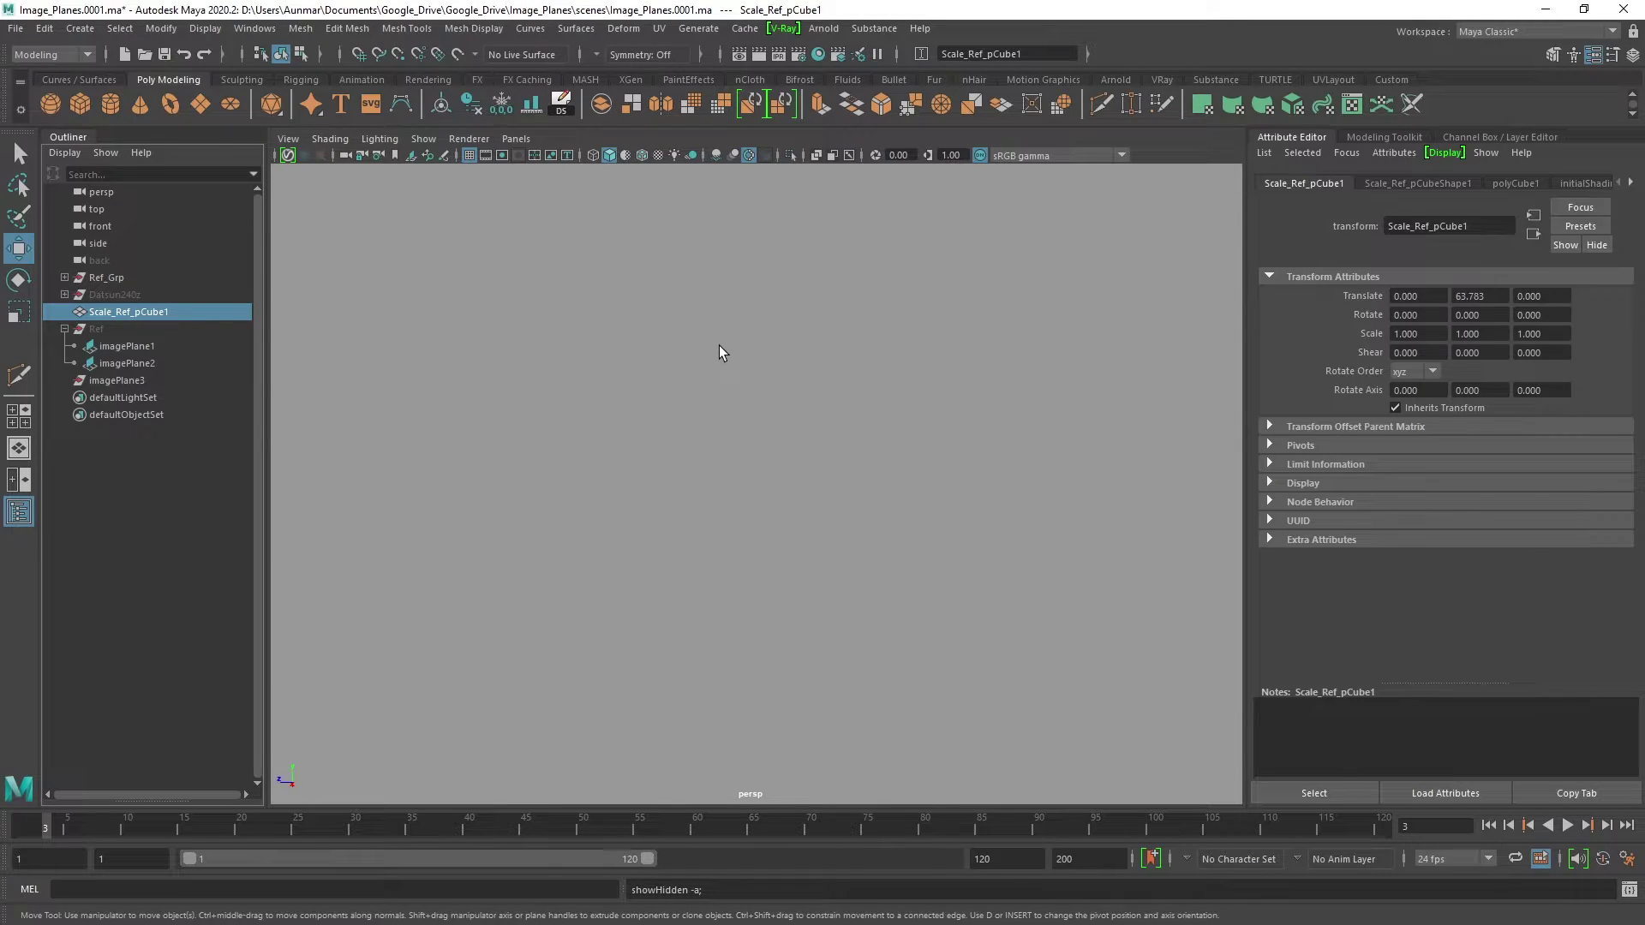
pyautogui.scroll(-10, 720, 348)
pyautogui.scroll(5, 731, 352)
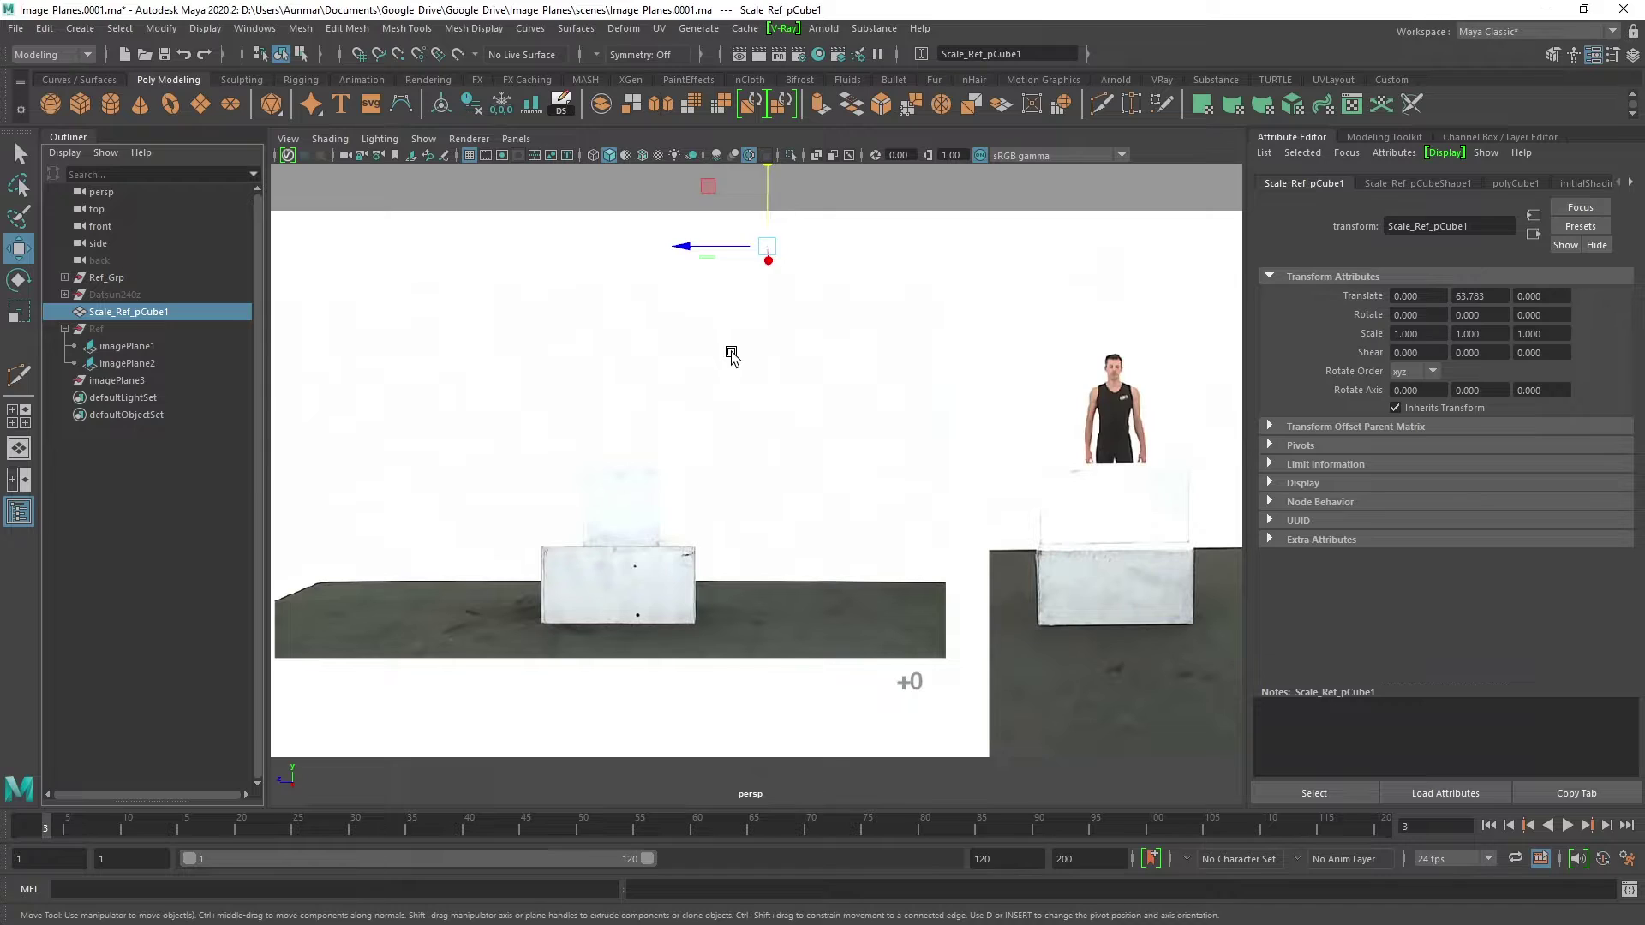
pyautogui.keyDown('alt'); pyautogui.moveTo(733, 365); pyautogui.dragTo(796, 409); pyautogui.keyUp('alt')
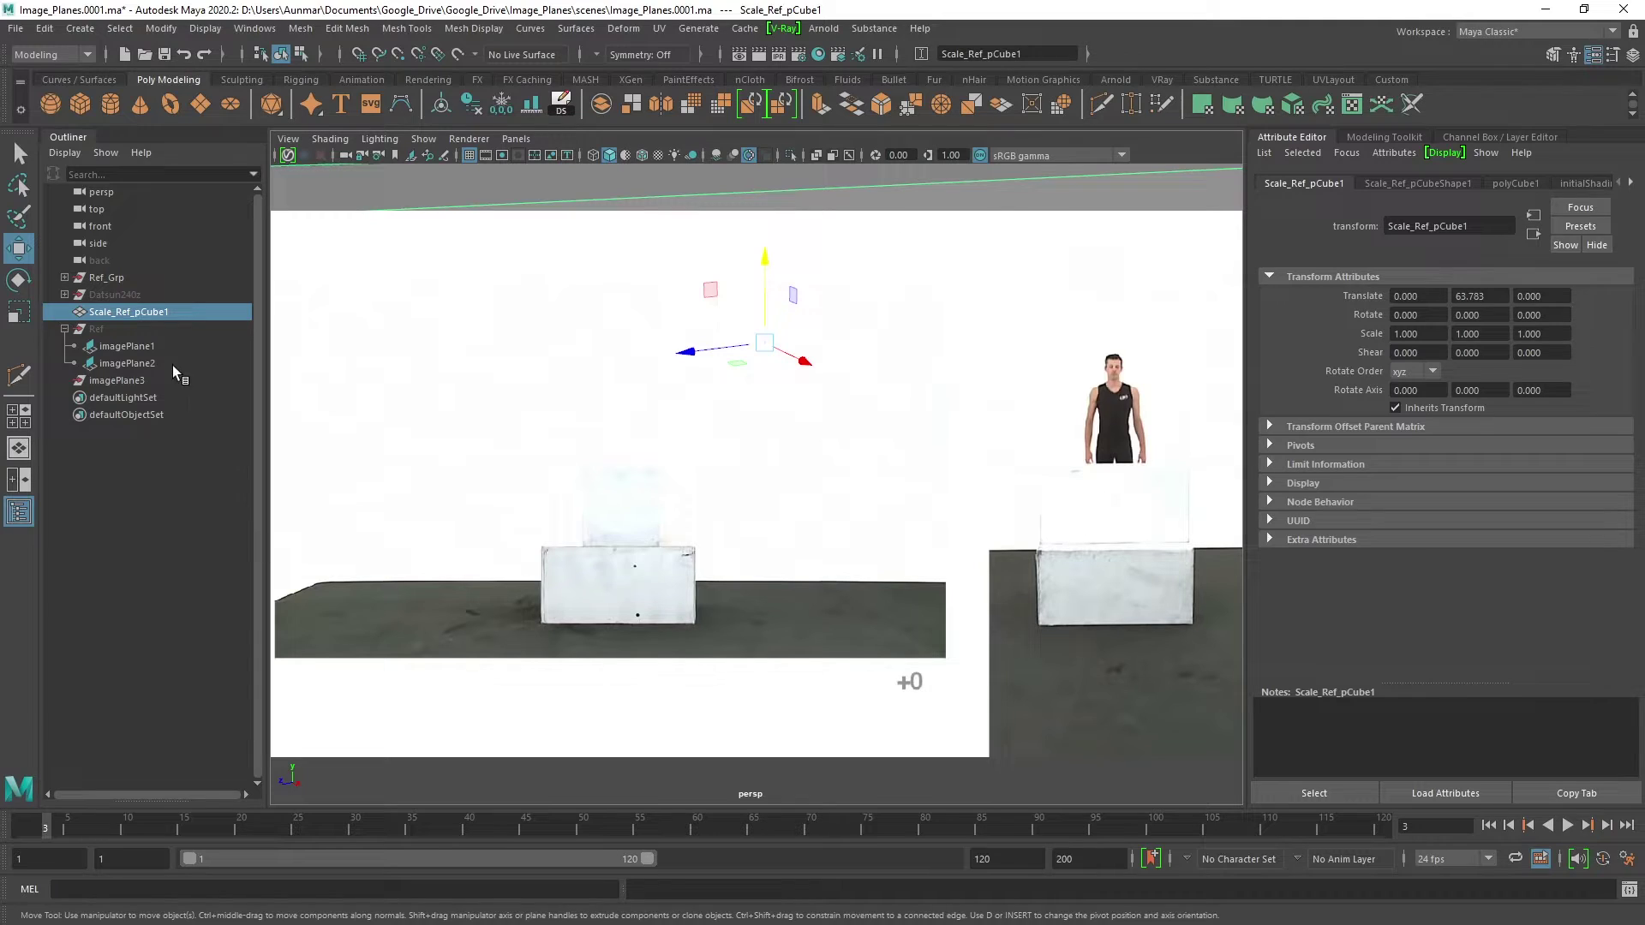
# - Select the AthleticMaleVault image plane and set its Depth to 1000
pyautogui.click(768, 694)
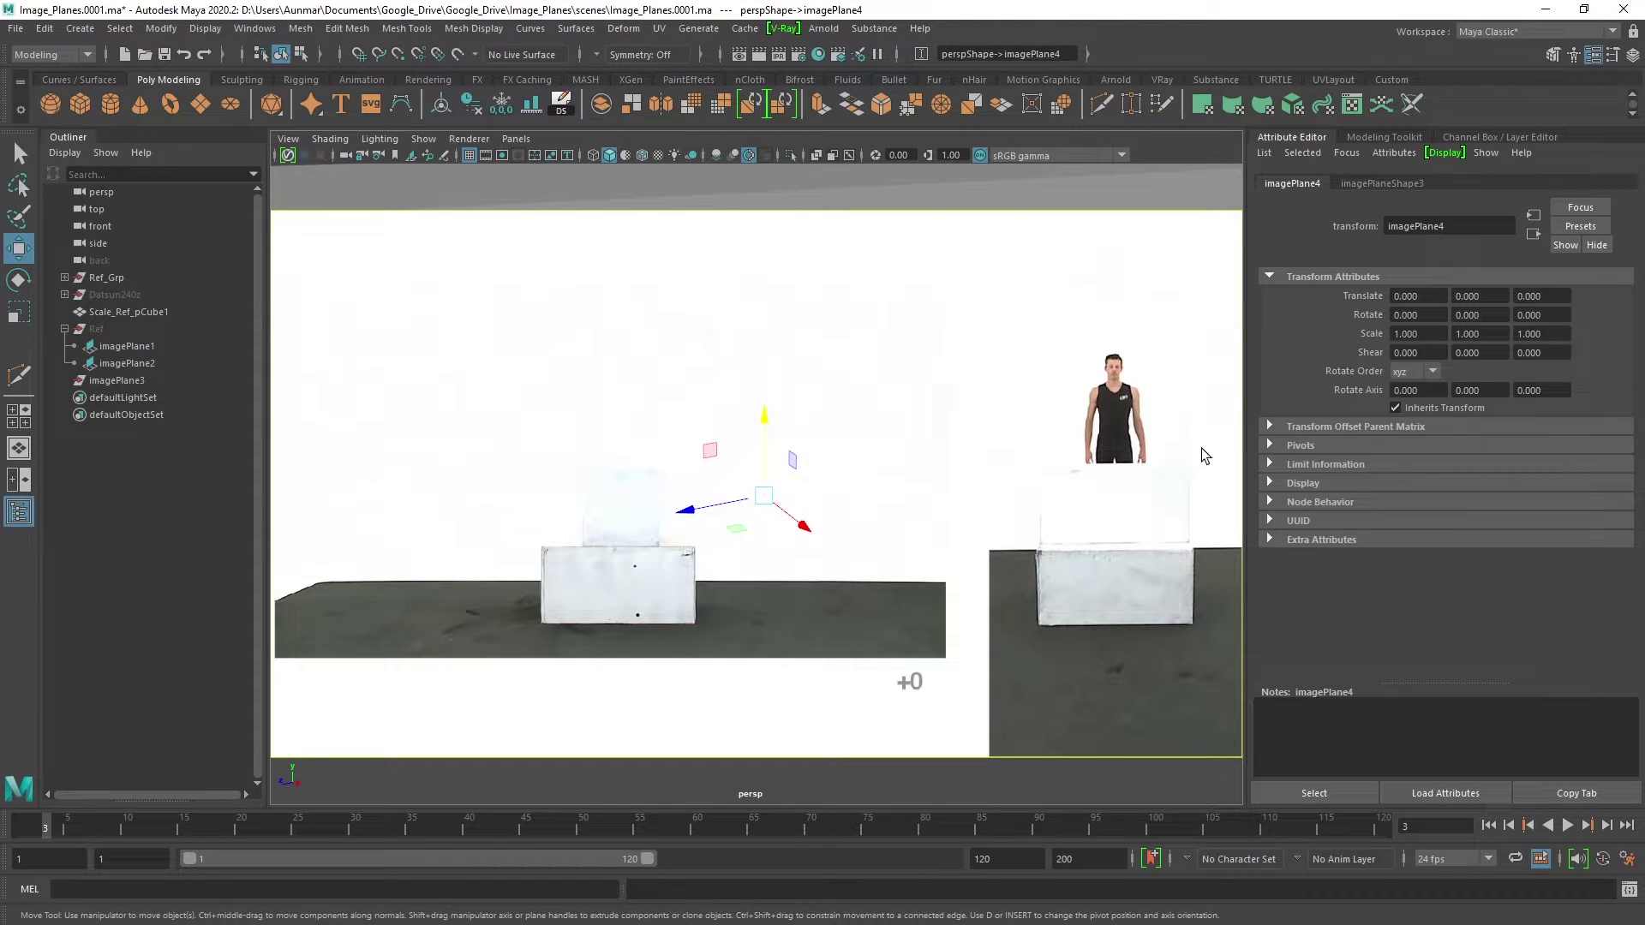
pyautogui.click(1632, 54)
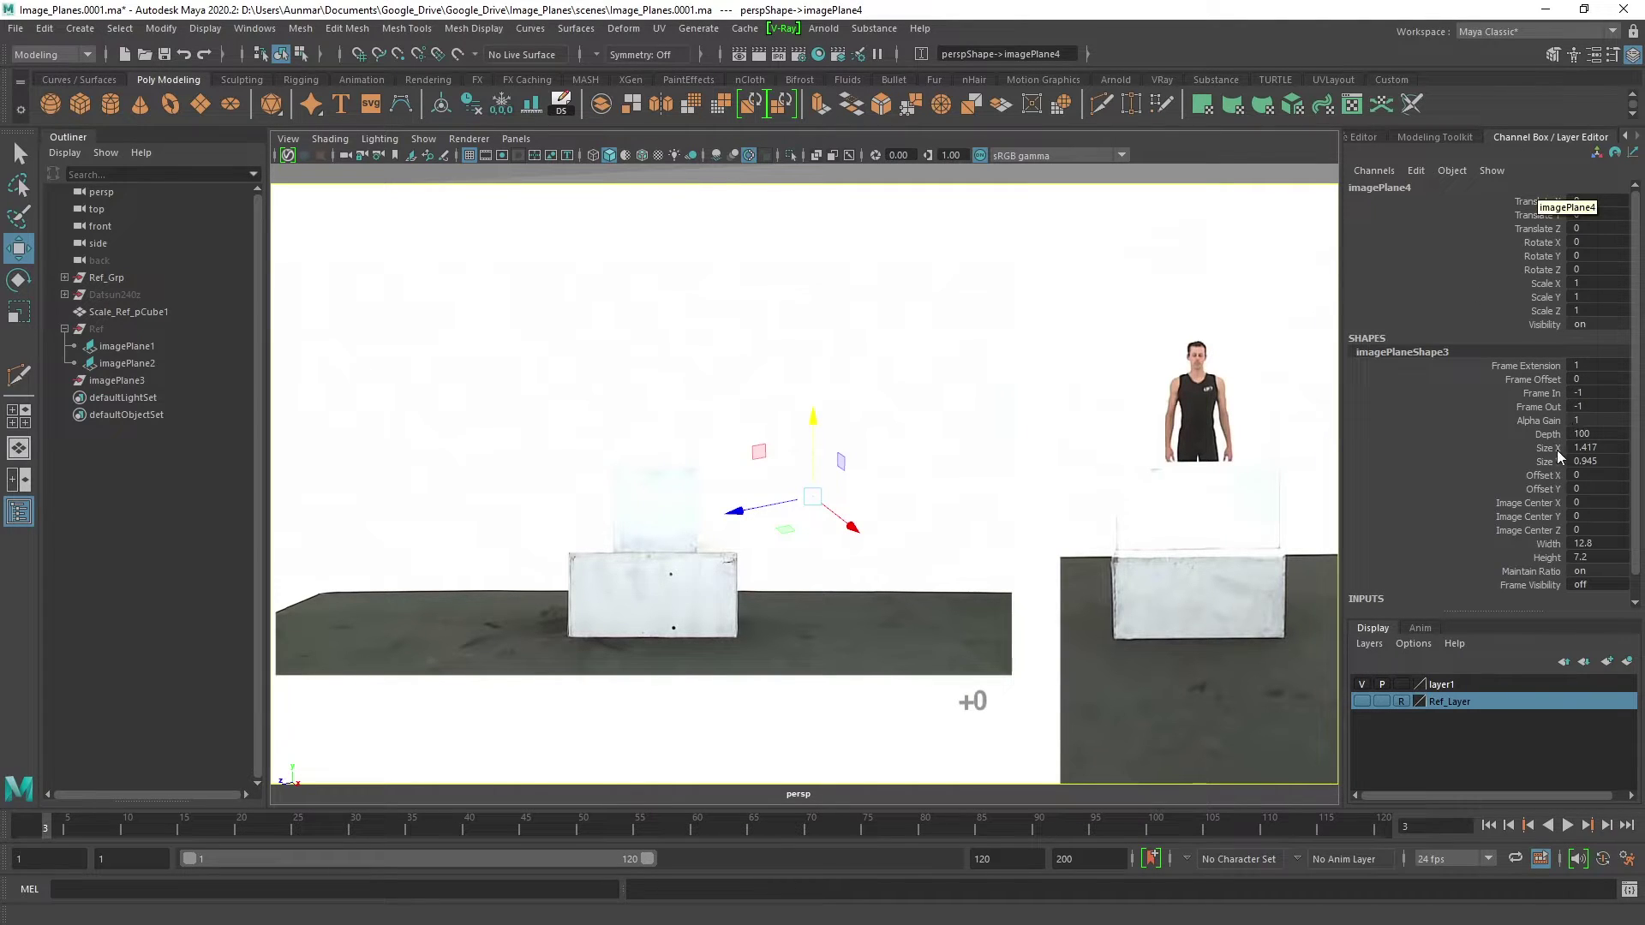
pyautogui.doubleClick(1602, 434)
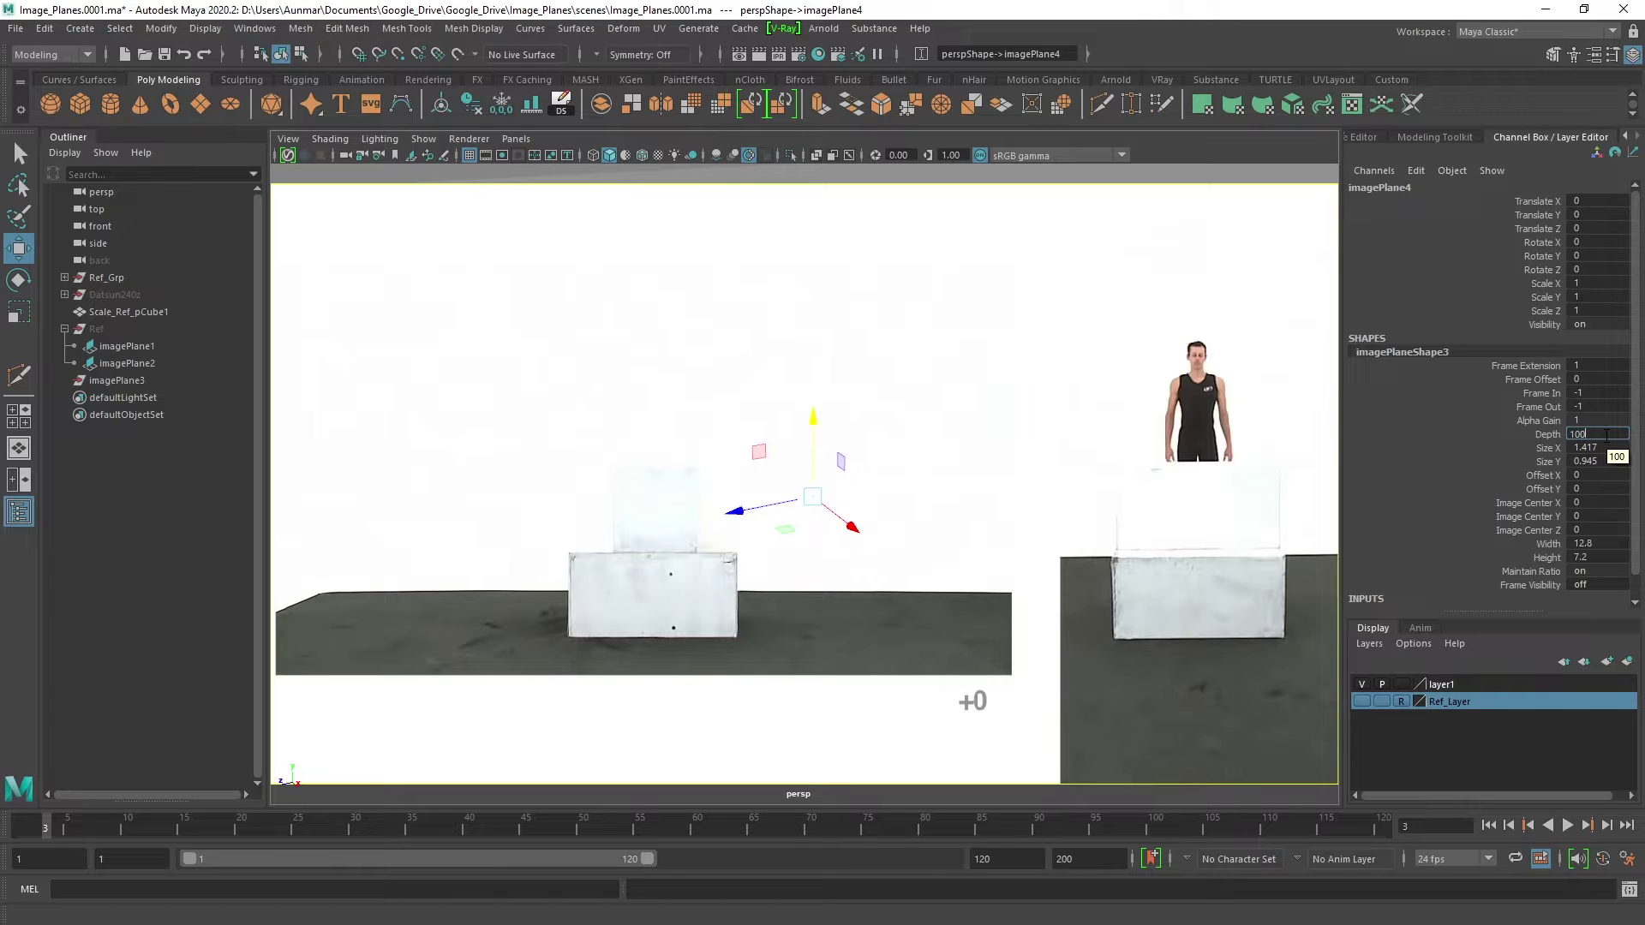
pyautogui.press('Return')
# - Display wireframe on shaded with X-ray off, and frame the reference cube in front of the image plane
pyautogui.moveTo(1134, 466)
pyautogui.keyDown('alt'); pyautogui.mouseDown()
pyautogui.moveTo(940, 374)
pyautogui.moveTo(1054, 397)
pyautogui.moveTo(948, 412)
pyautogui.moveTo(849, 396)
pyautogui.moveTo(895, 418)
pyautogui.moveTo(878, 415)
pyautogui.moveTo(964, 398)
pyautogui.moveTo(968, 435)
pyautogui.mouseUp(); pyautogui.keyUp('alt')
pyautogui.click(642, 157)
pyautogui.keyDown('alt'); pyautogui.moveTo(967, 436); pyautogui.dragTo(997, 447, button='middle'); pyautogui.keyUp('alt')
pyautogui.keyDown('alt'); pyautogui.moveTo(997, 458); pyautogui.dragTo(985, 450); pyautogui.keyUp('alt')
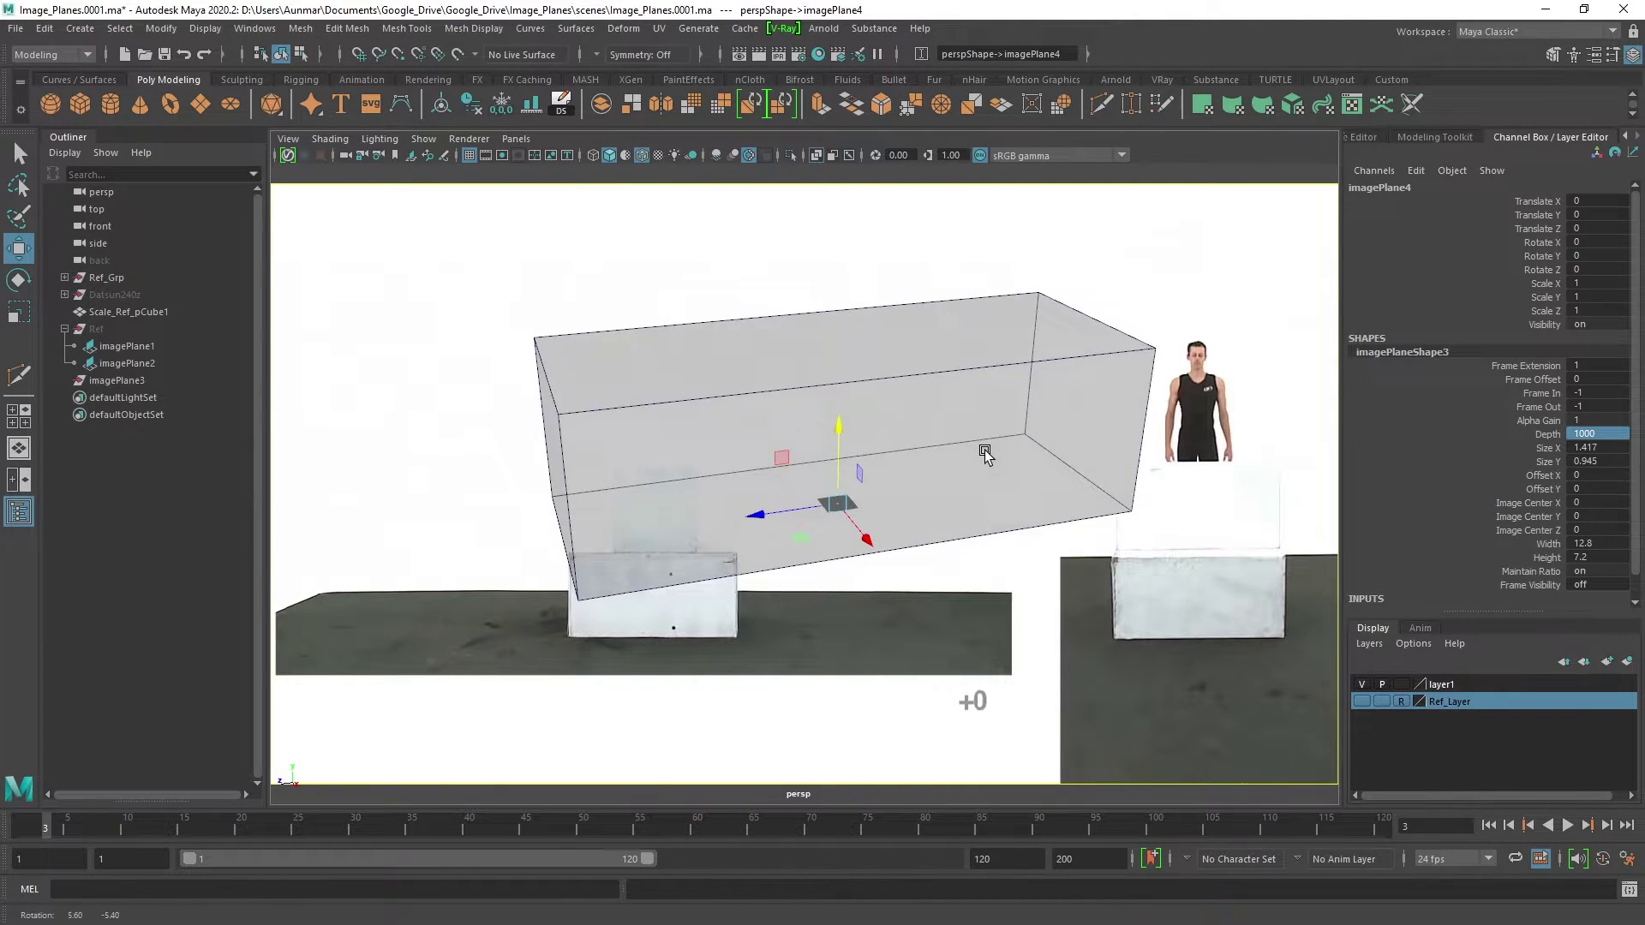
pyautogui.hotkey('alt', 'x')
pyautogui.scroll(-1, 1050, 495)
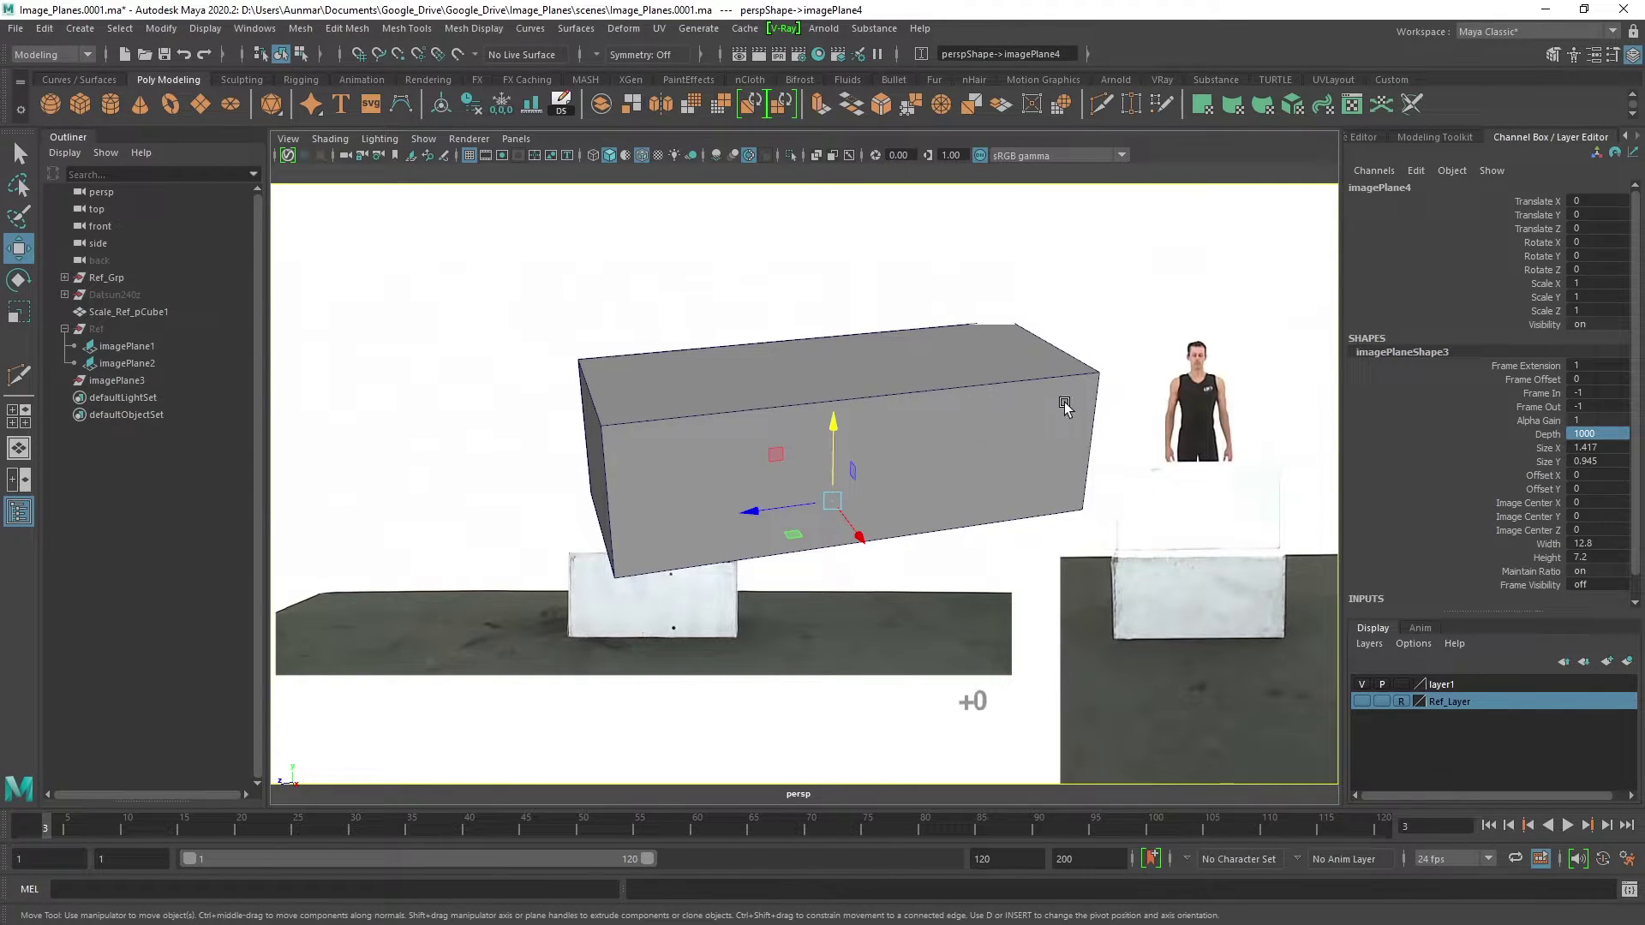
pyautogui.keyDown('alt'); pyautogui.moveTo(1090, 439); pyautogui.dragTo(1082, 441); pyautogui.keyUp('alt')
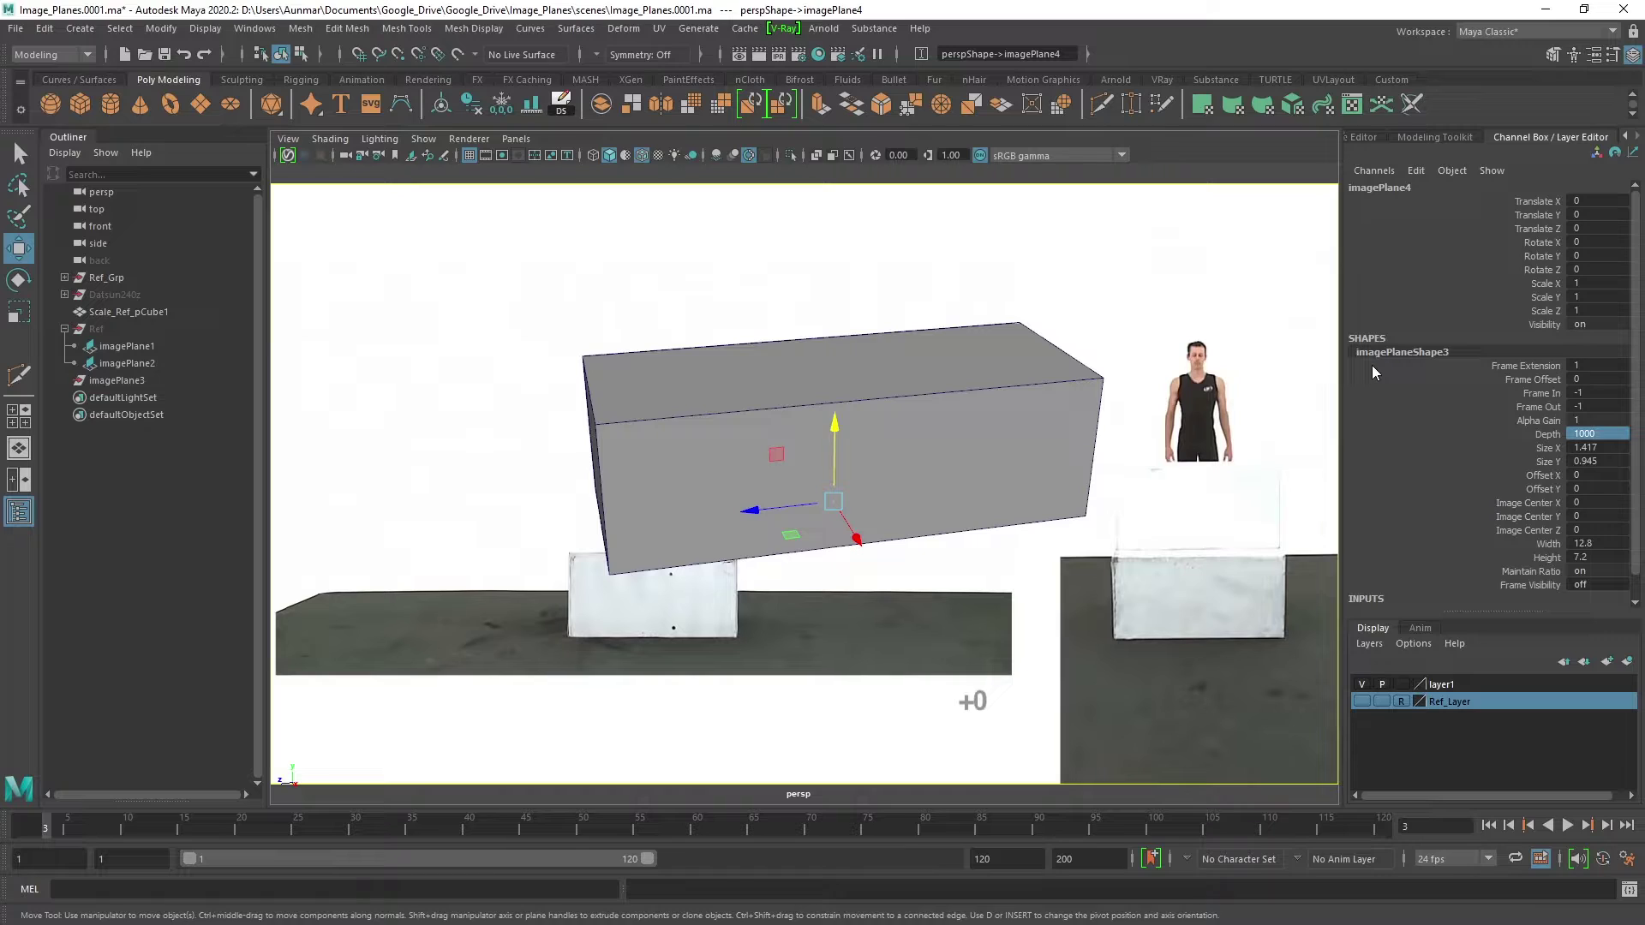
# - Shrink the image plane to Size X 0.717 and Size Y 0.245, and offset it by X -0.5 and Y 0.3
pyautogui.moveTo(1551, 447); pyautogui.dragTo(1553, 461)
pyautogui.moveTo(1183, 358); pyautogui.dragTo(1130, 426, button='middle')
pyautogui.click(1554, 477)
pyautogui.click(1524, 488)
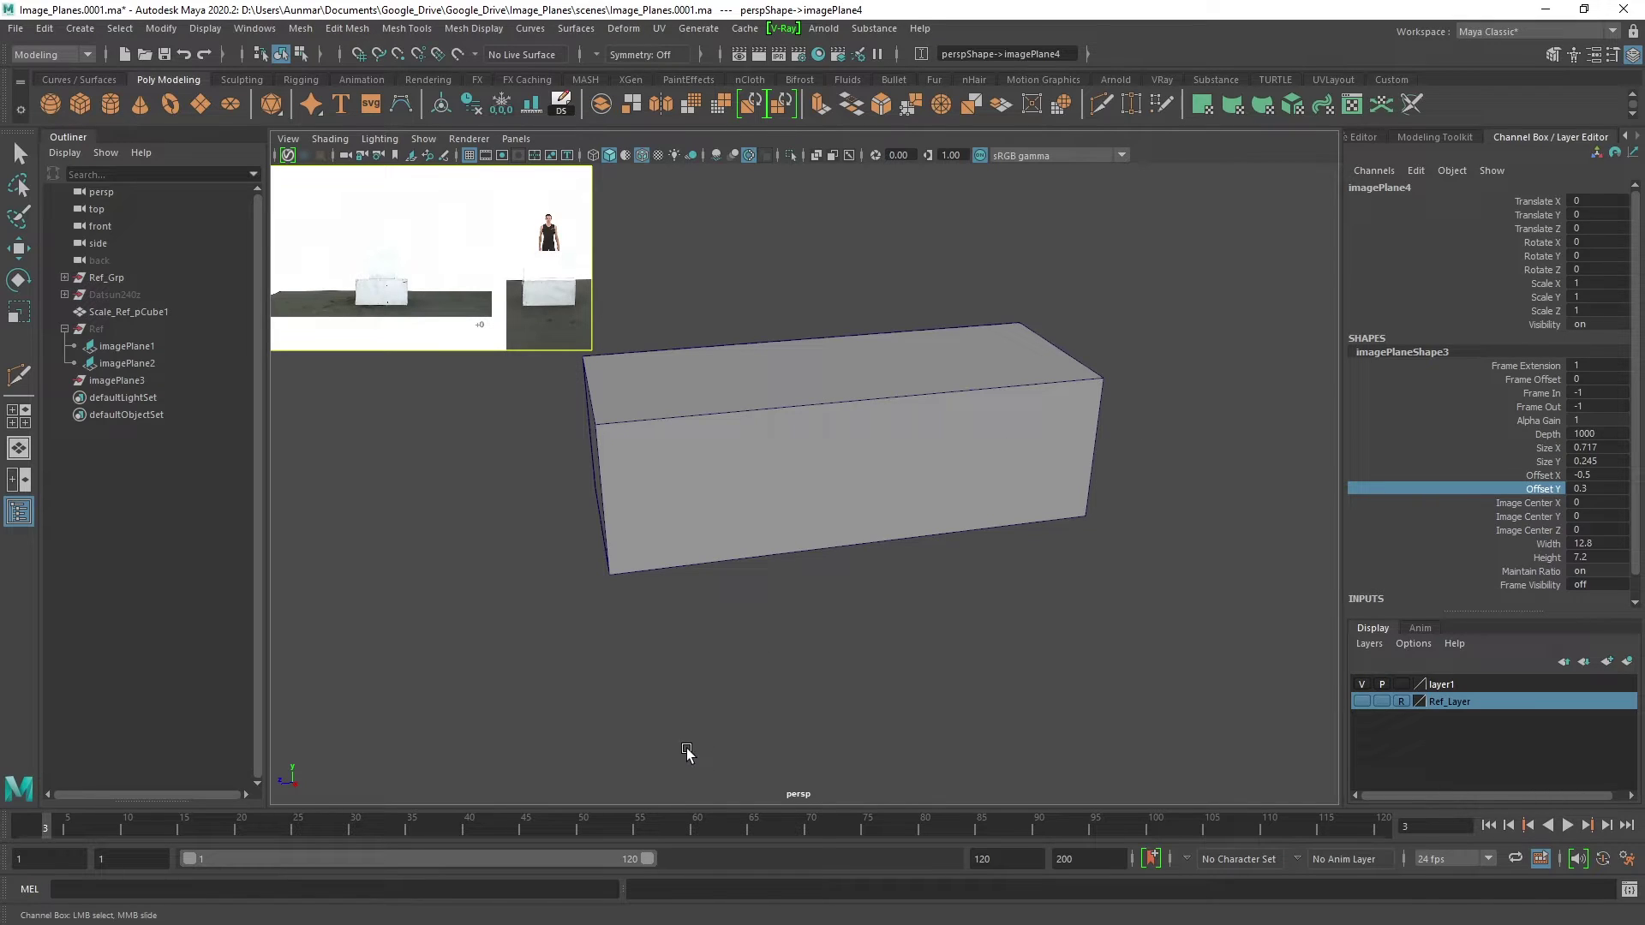
# - Test timeline playback with the still image, and enable Use Image Sequence on the image plane
pyautogui.hotkey('alt', 'v')
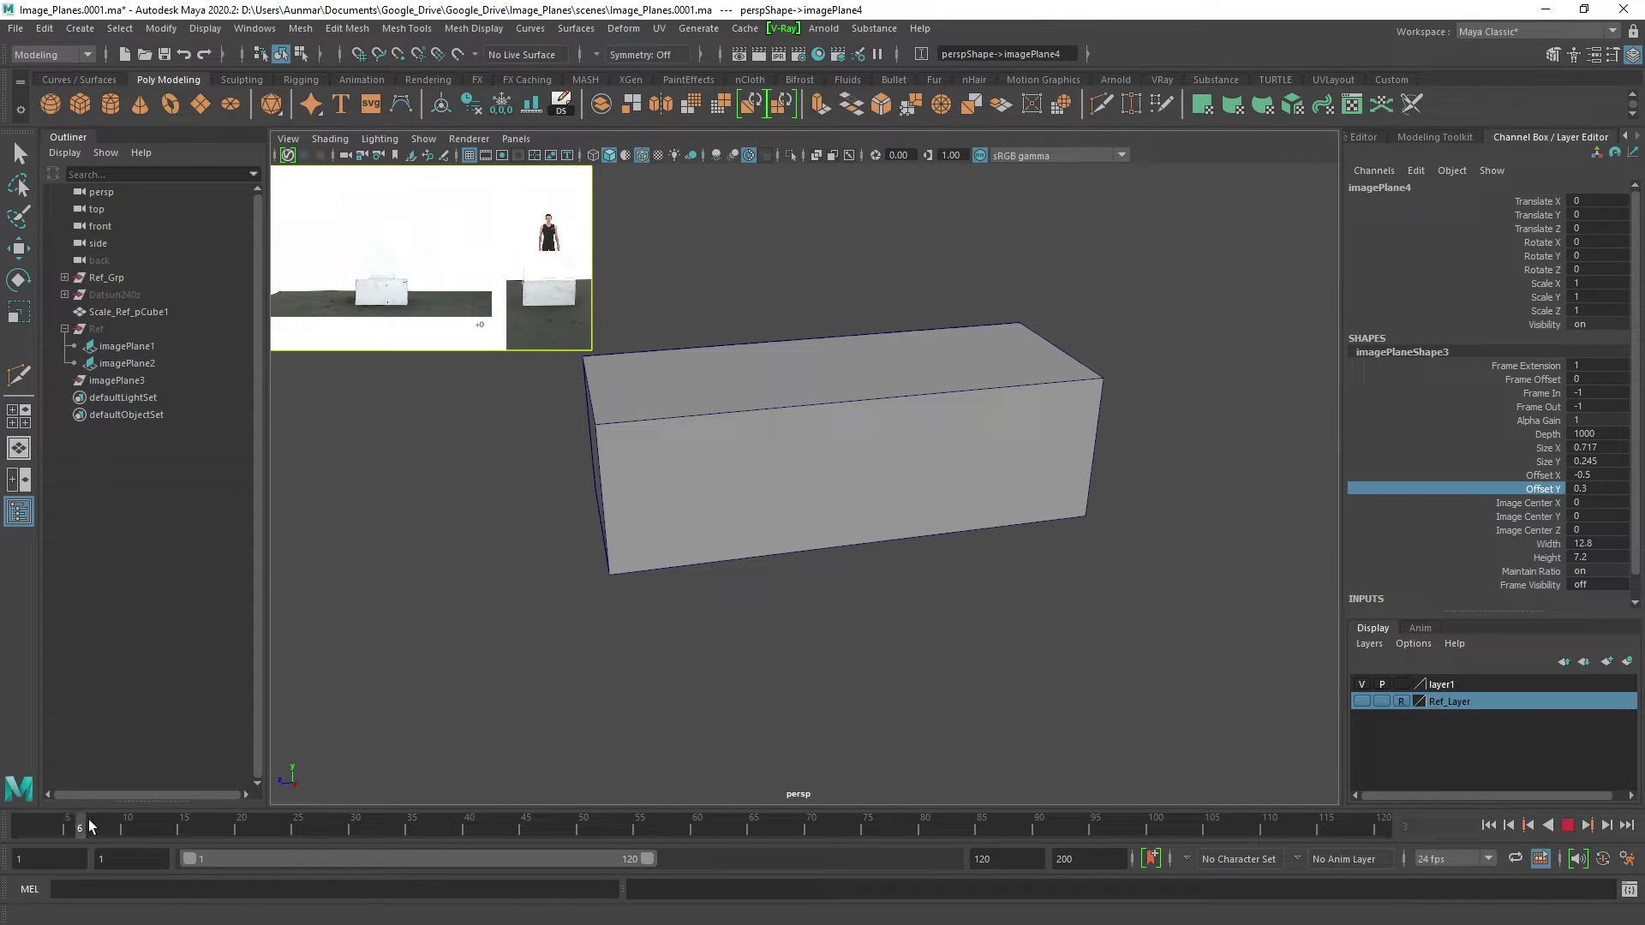
pyautogui.hotkey('alt', 'v')
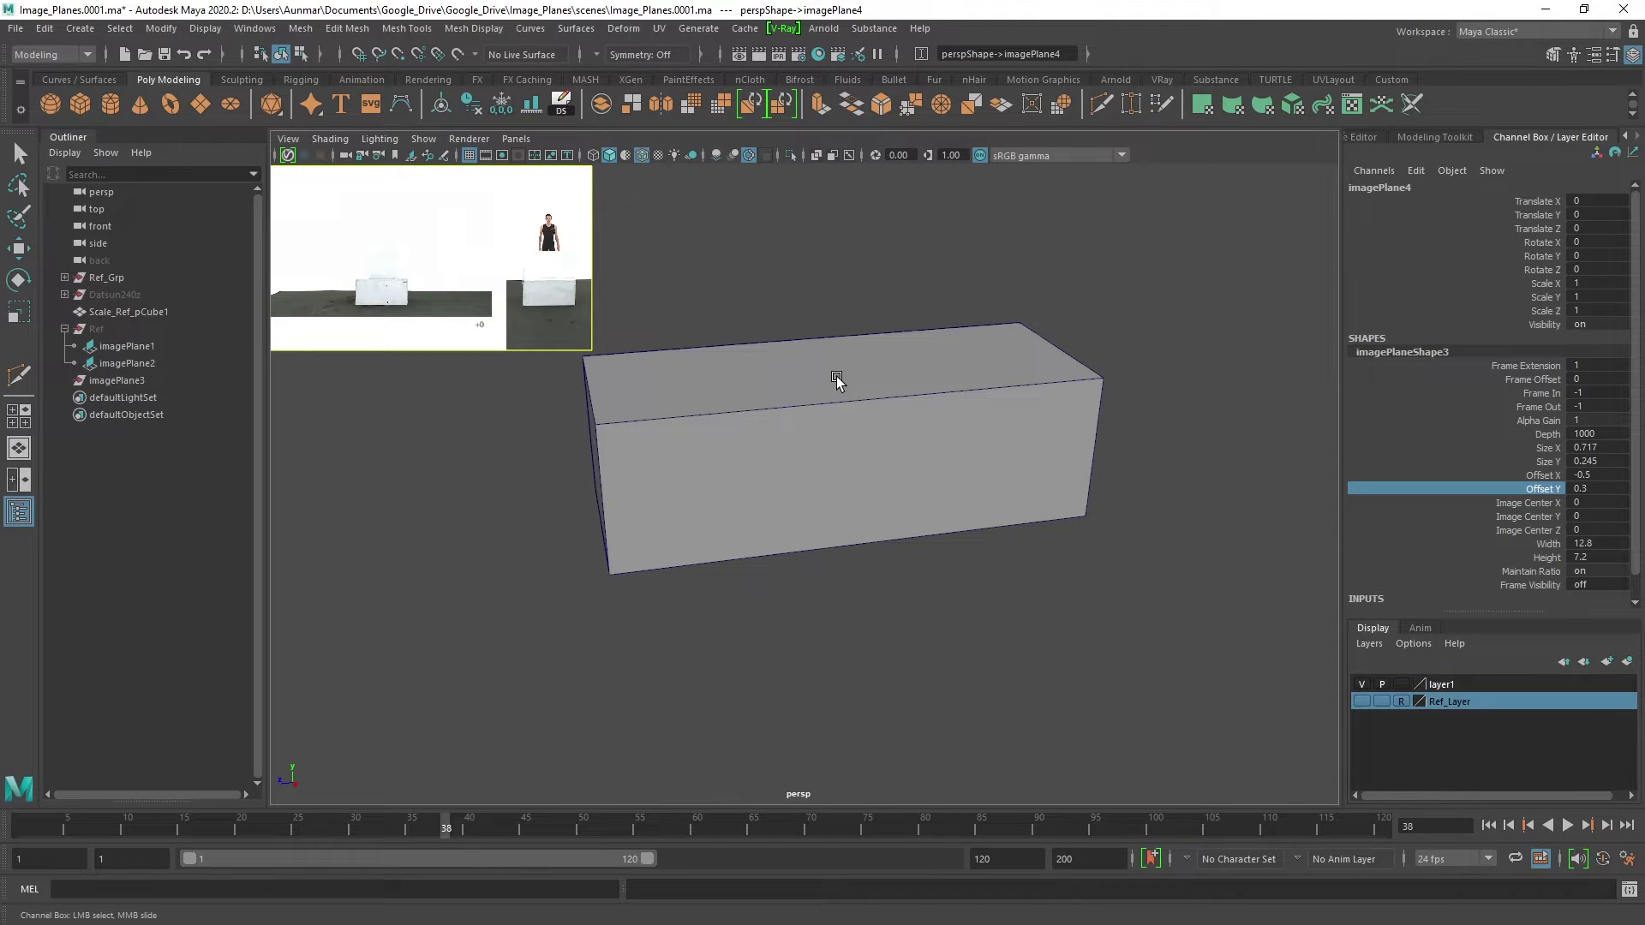
pyautogui.press('w')
pyautogui.hotkey('ctrl', 'a')
pyautogui.click(1382, 183)
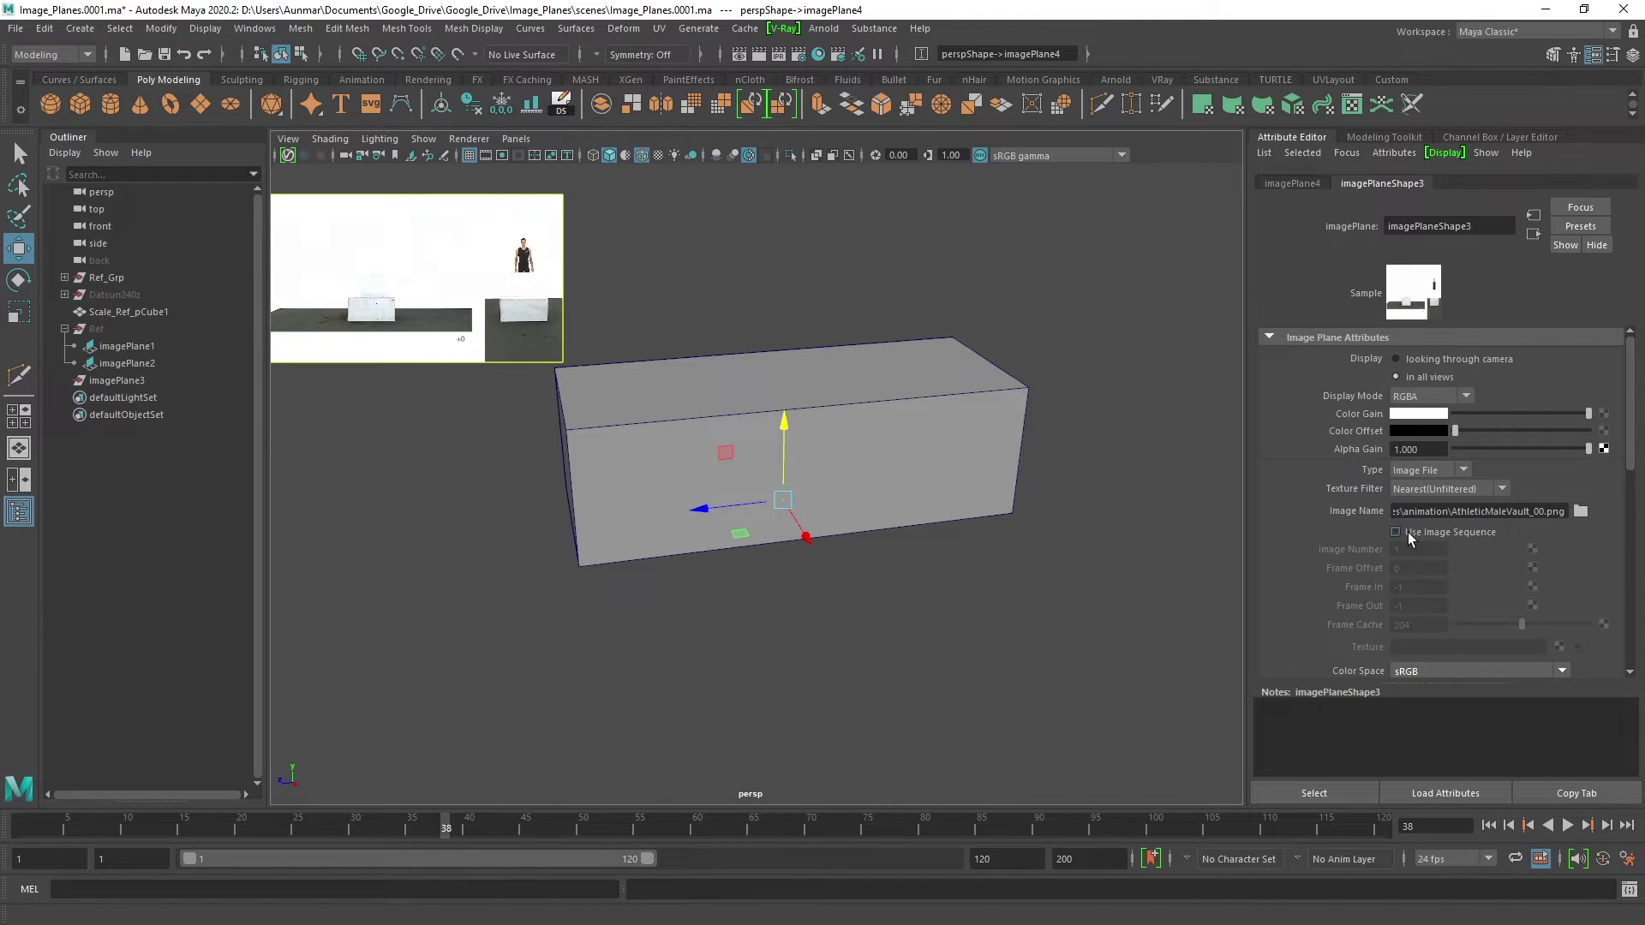
pyautogui.click(701, 250)
pyautogui.click(445, 276)
pyautogui.hotkey('ctrl', 'a')
pyautogui.hotkey('ctrl', 'a')
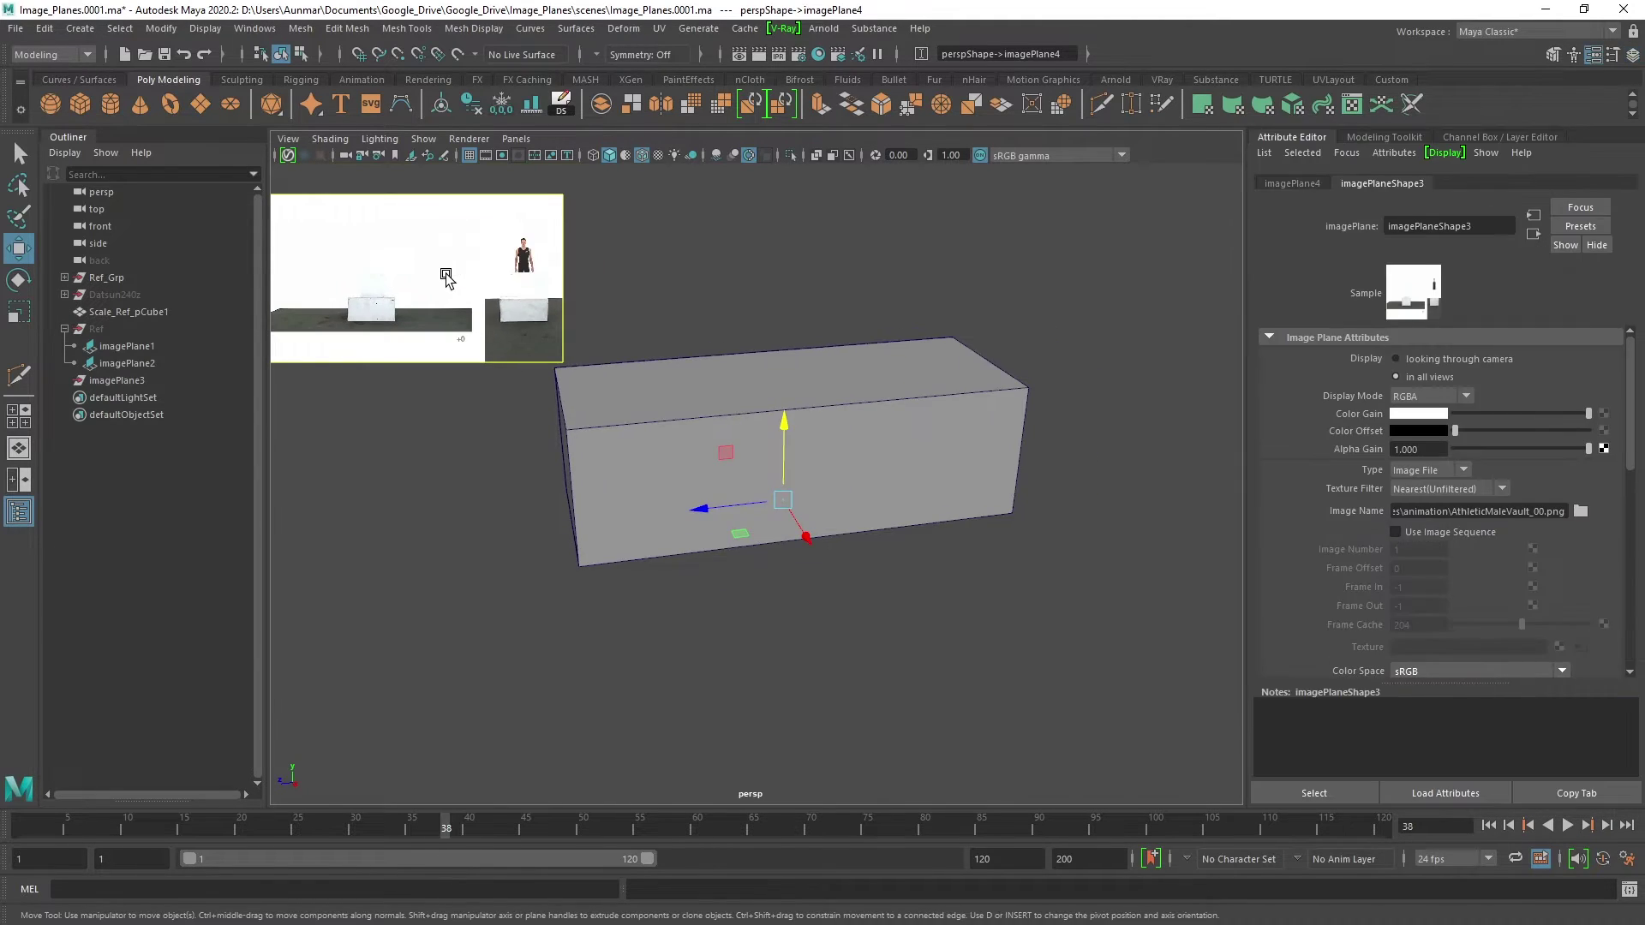
pyautogui.click(1397, 532)
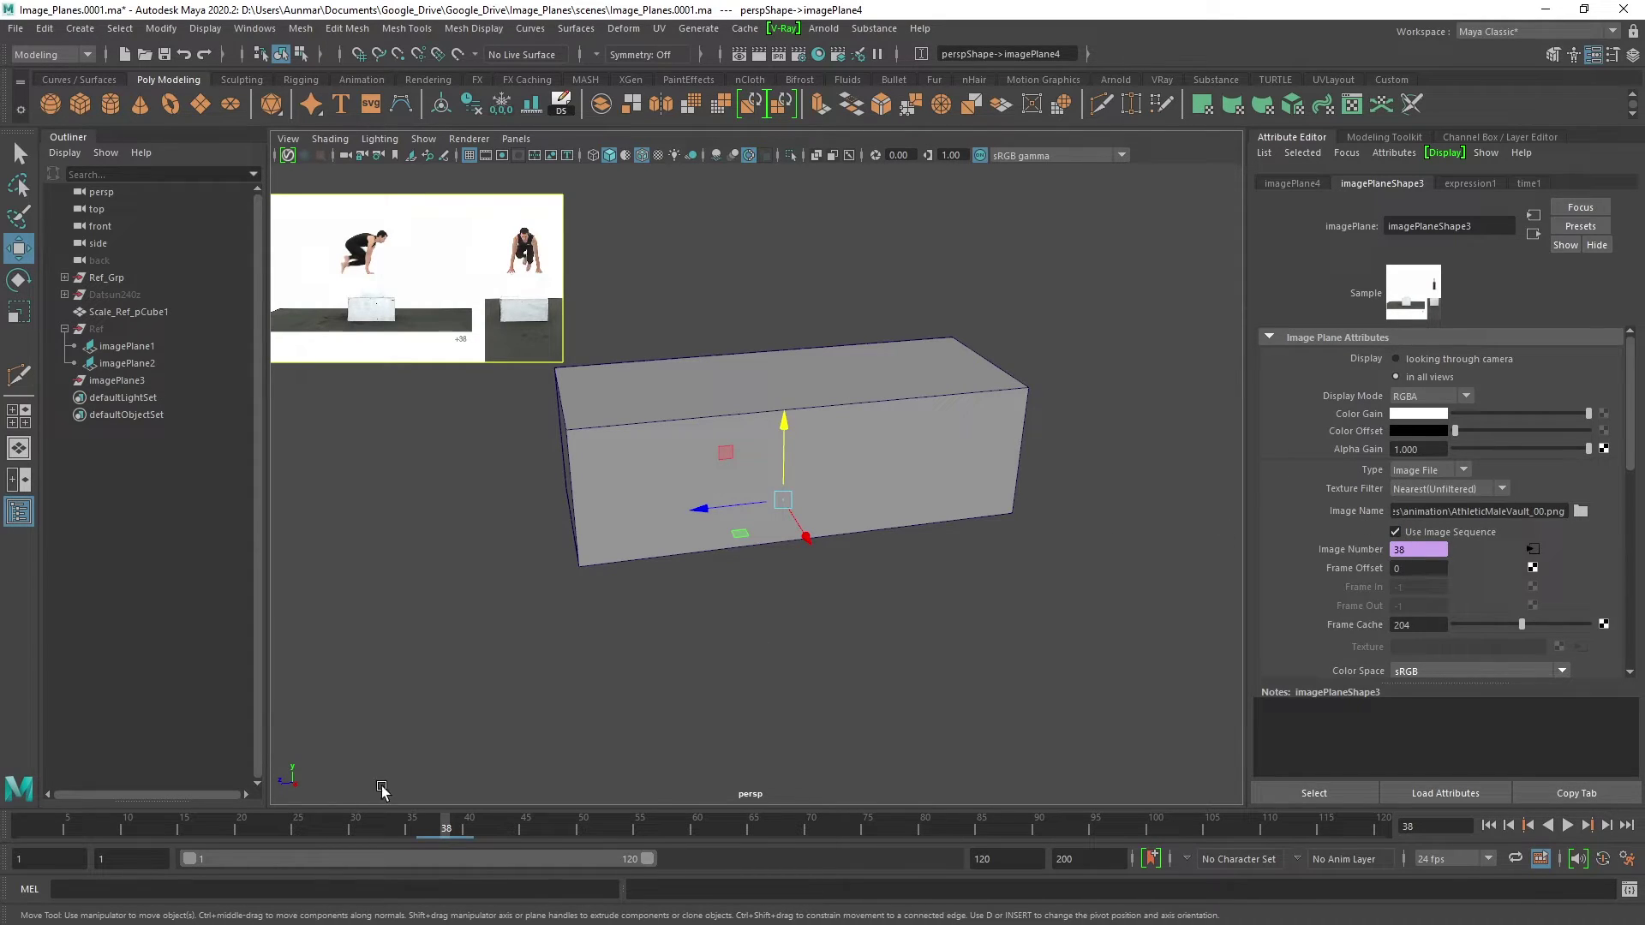
# - Play and scrub the timeline to check that the vault image sequence animates
pyautogui.hotkey('alt', 'v')
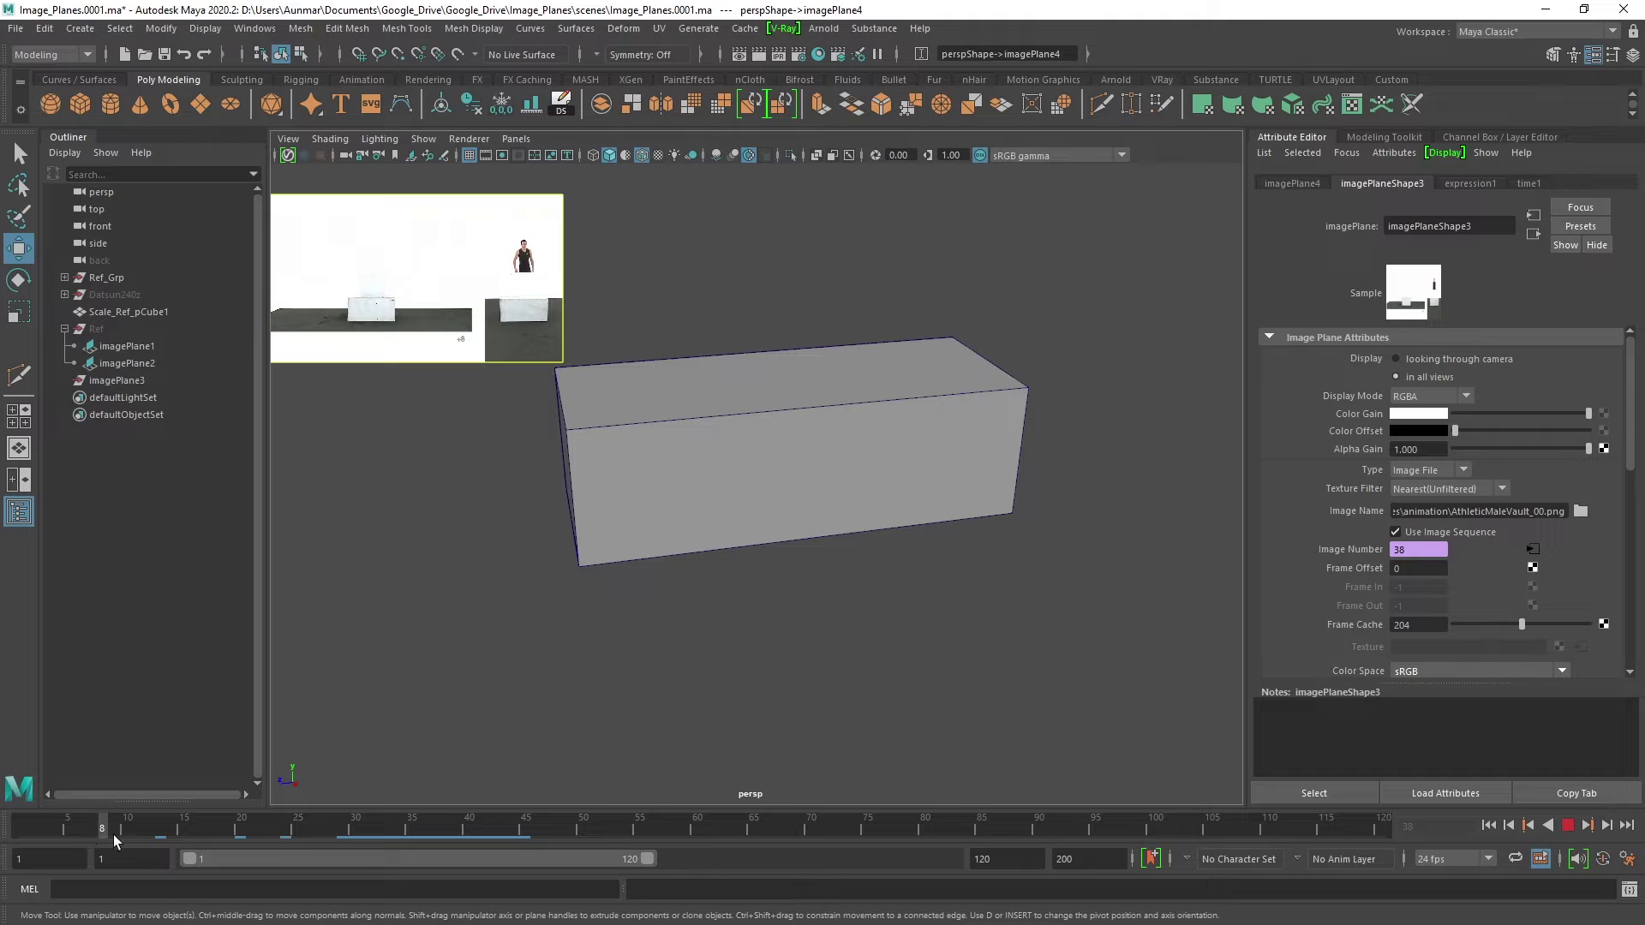
pyautogui.hotkey('alt', 'v')
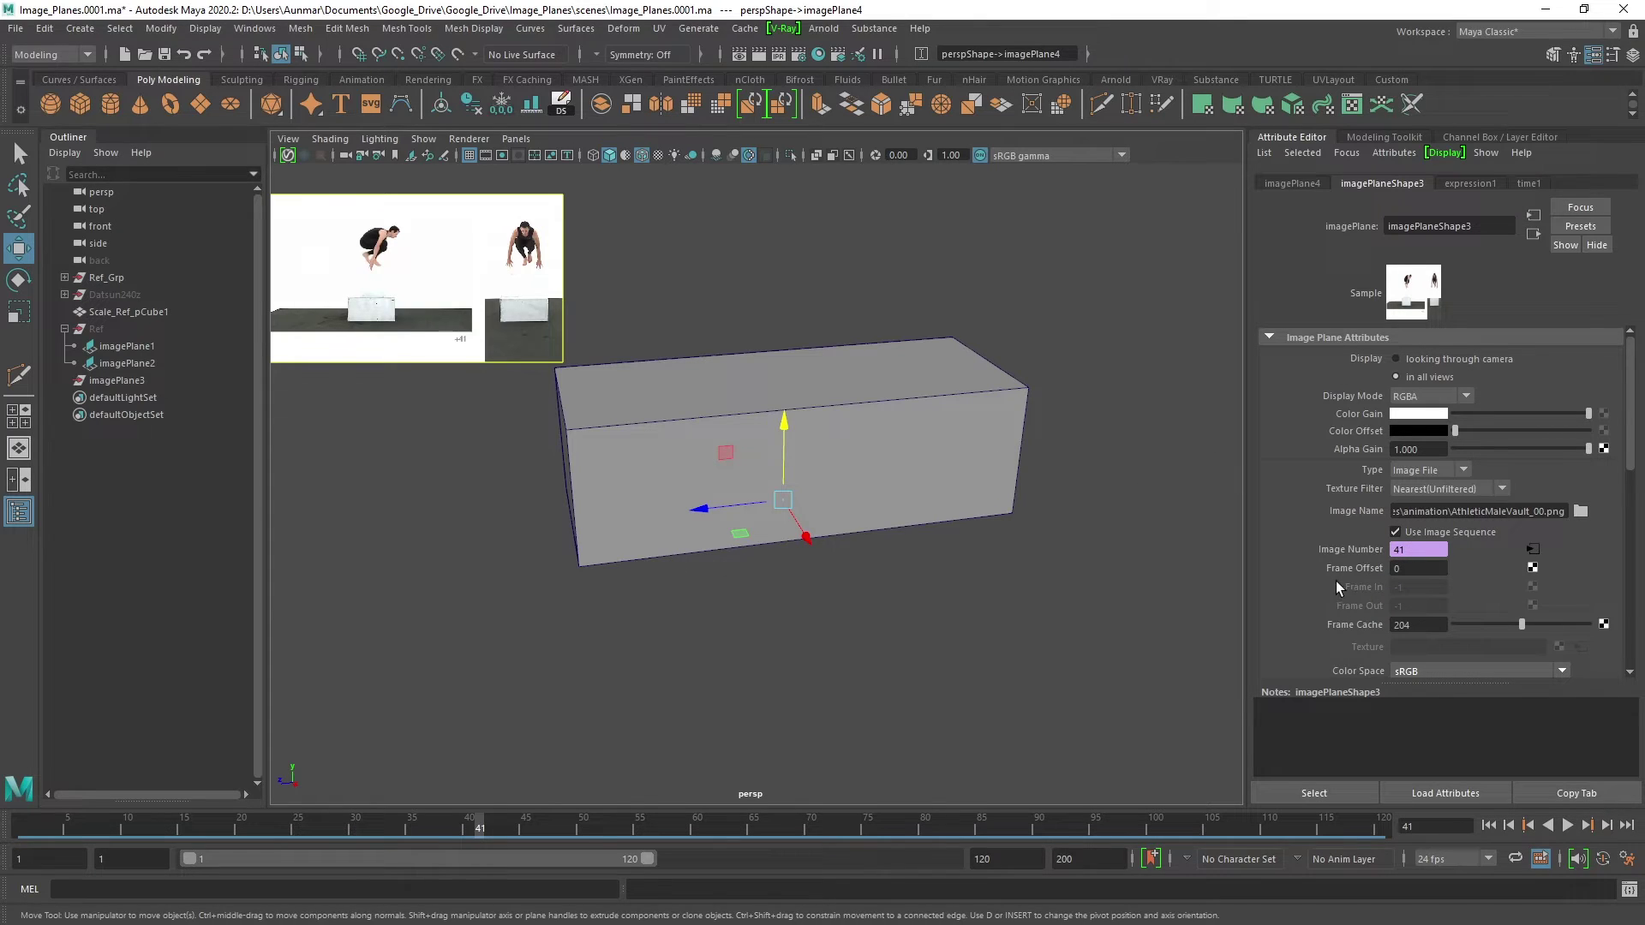
pyautogui.moveTo(478, 835); pyautogui.dragTo(21, 832)
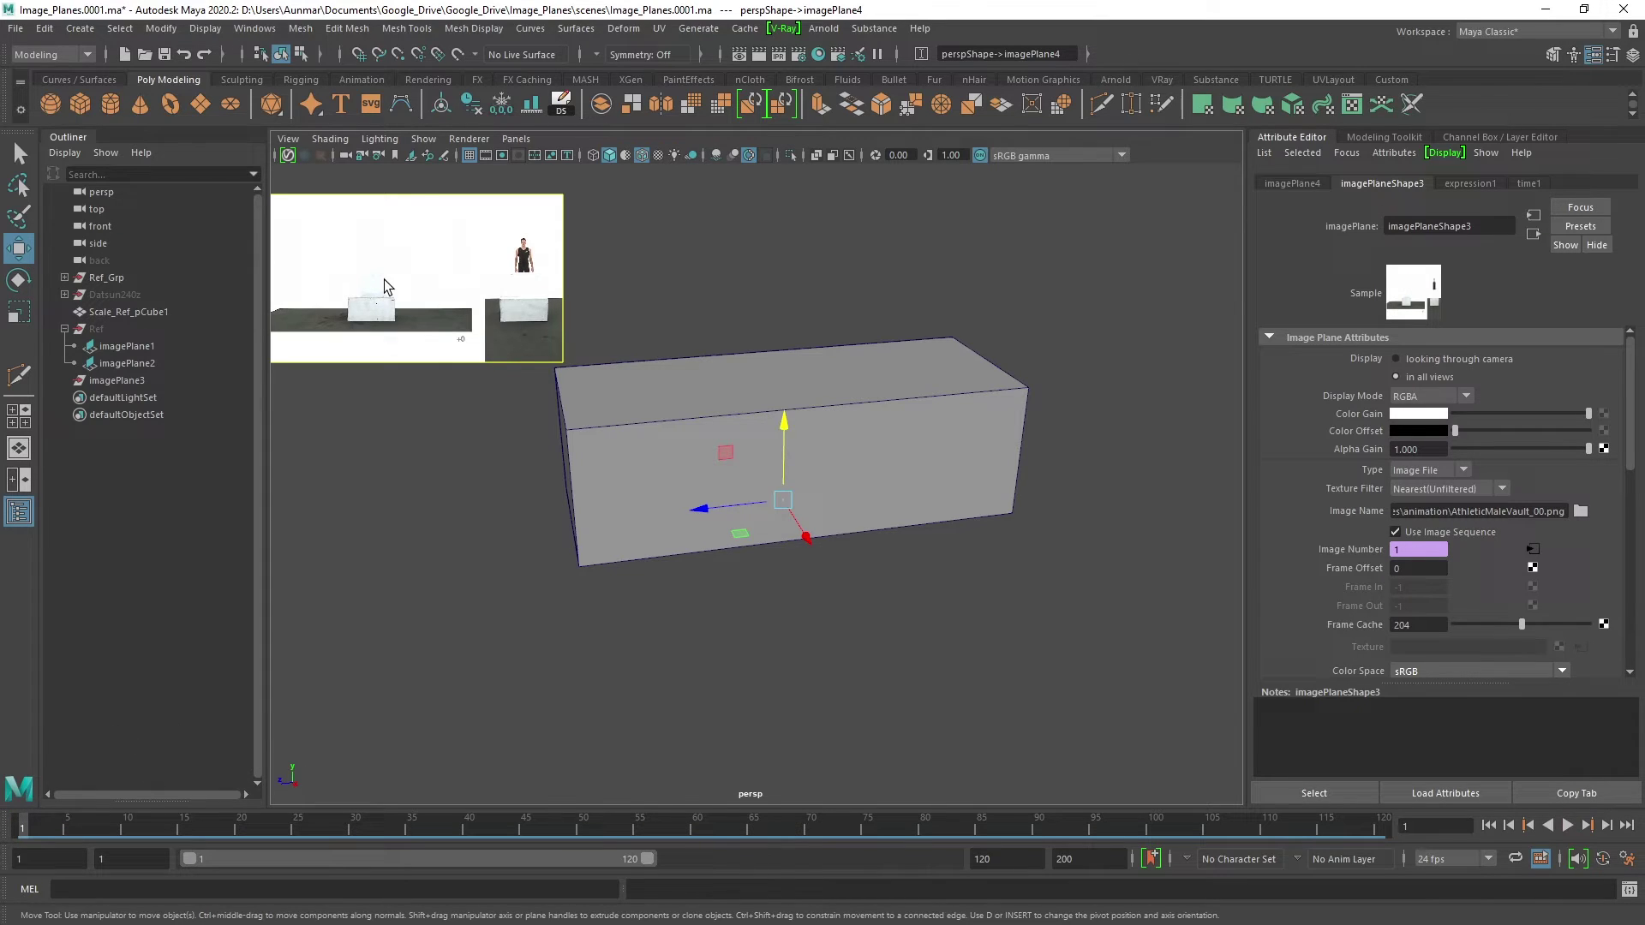
pyautogui.hotkey('alt', 'v')
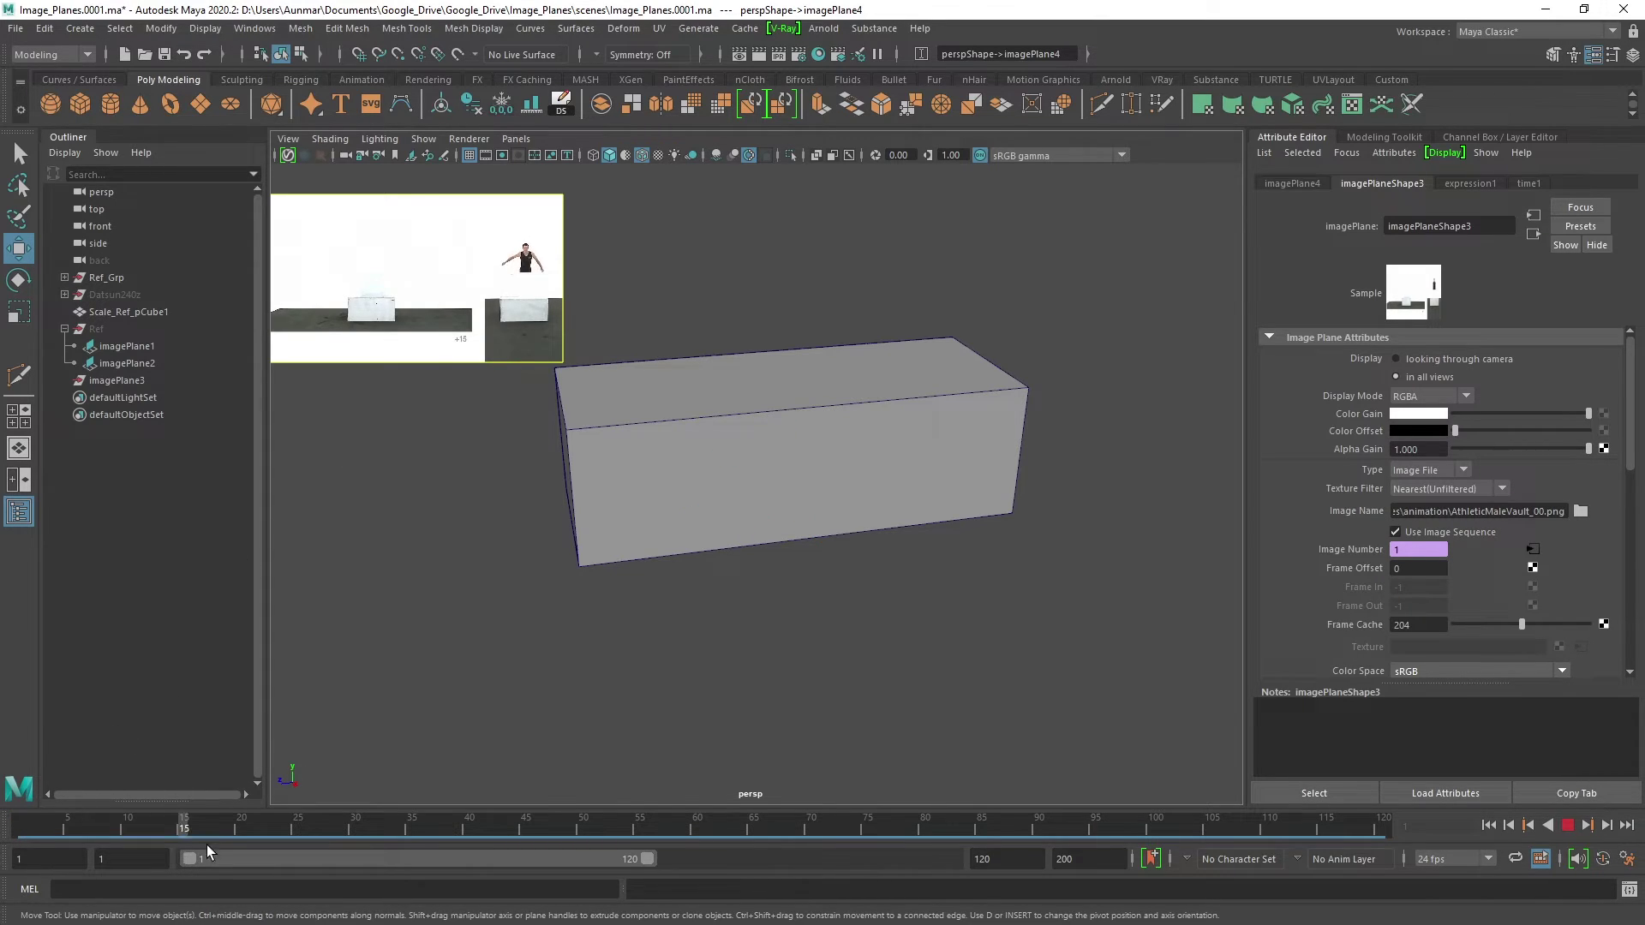
# - Return the timeline to frame 1 and set the image plane's Frame Offset to 20
pyautogui.moveTo(266, 851); pyautogui.dragTo(2, 851)
pyautogui.click(1422, 570)
pyautogui.write('20')
pyautogui.press('Return')
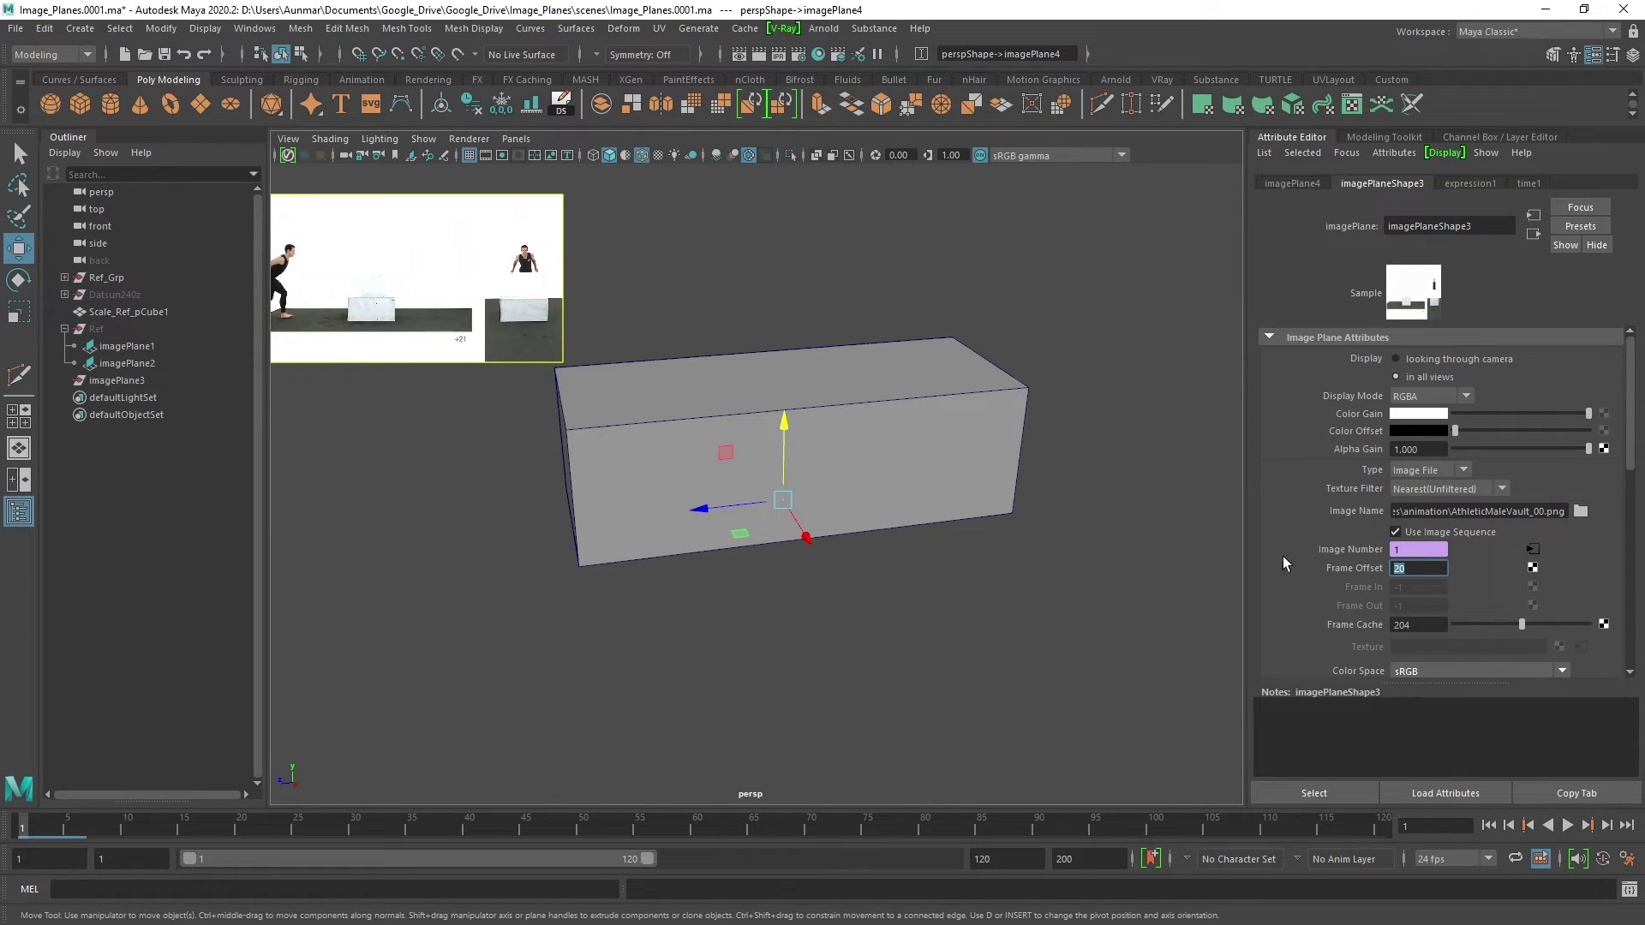
# - Play and scrub through the offset image sequence, and return to frame 1
pyautogui.hotkey('alt', 'v')
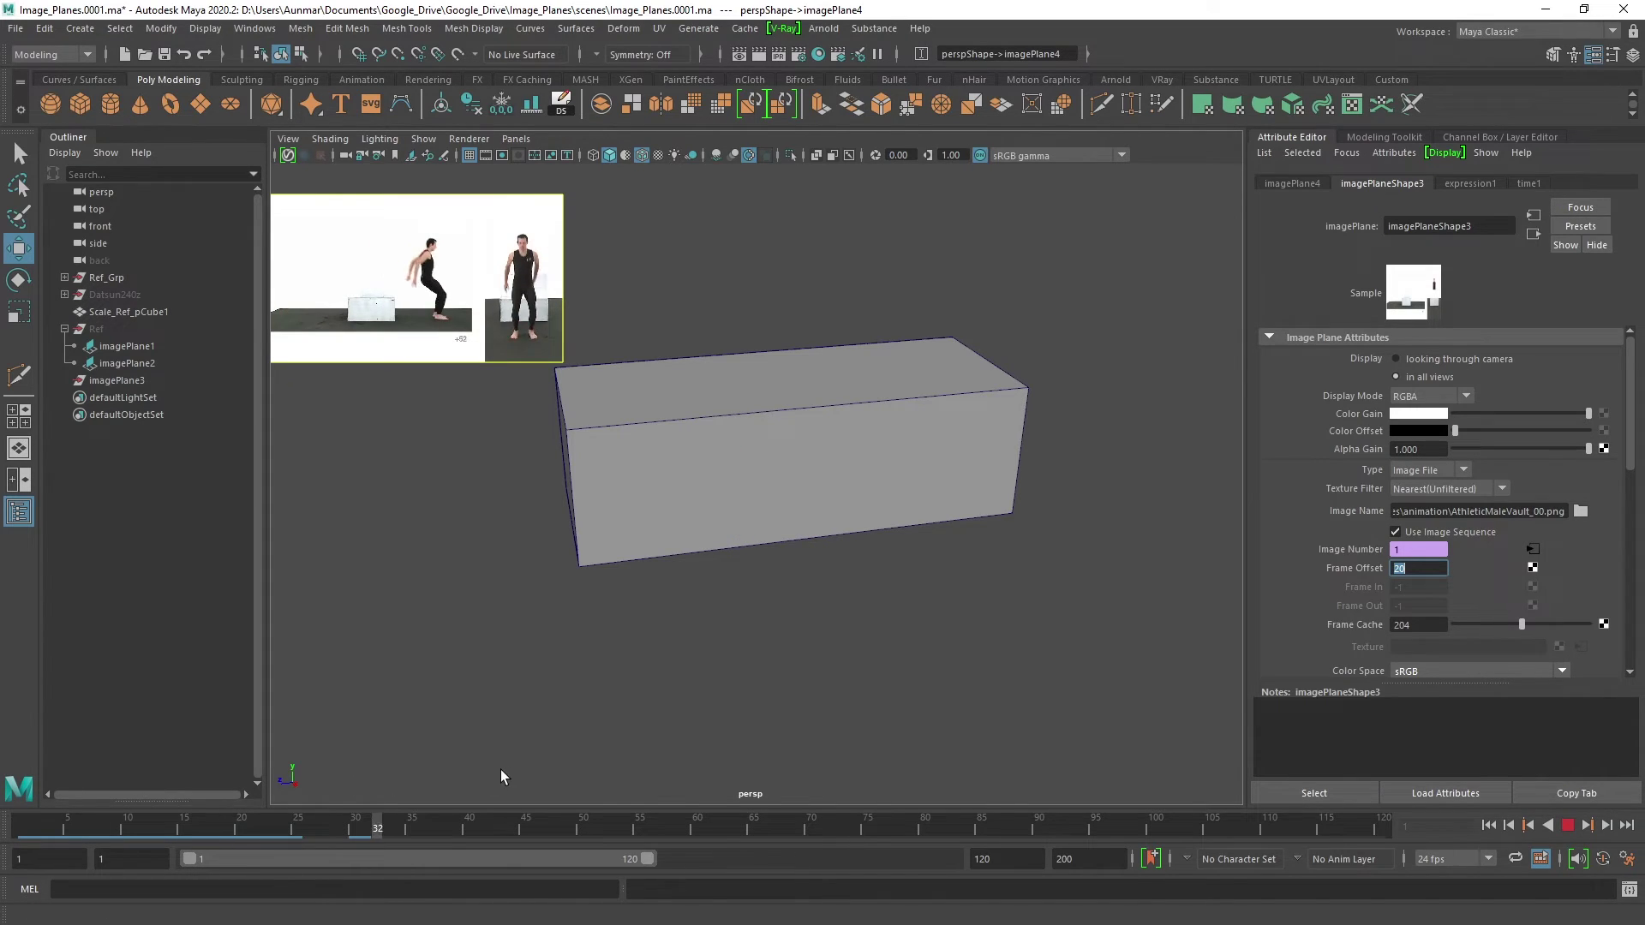
pyautogui.hotkey('alt', 'v')
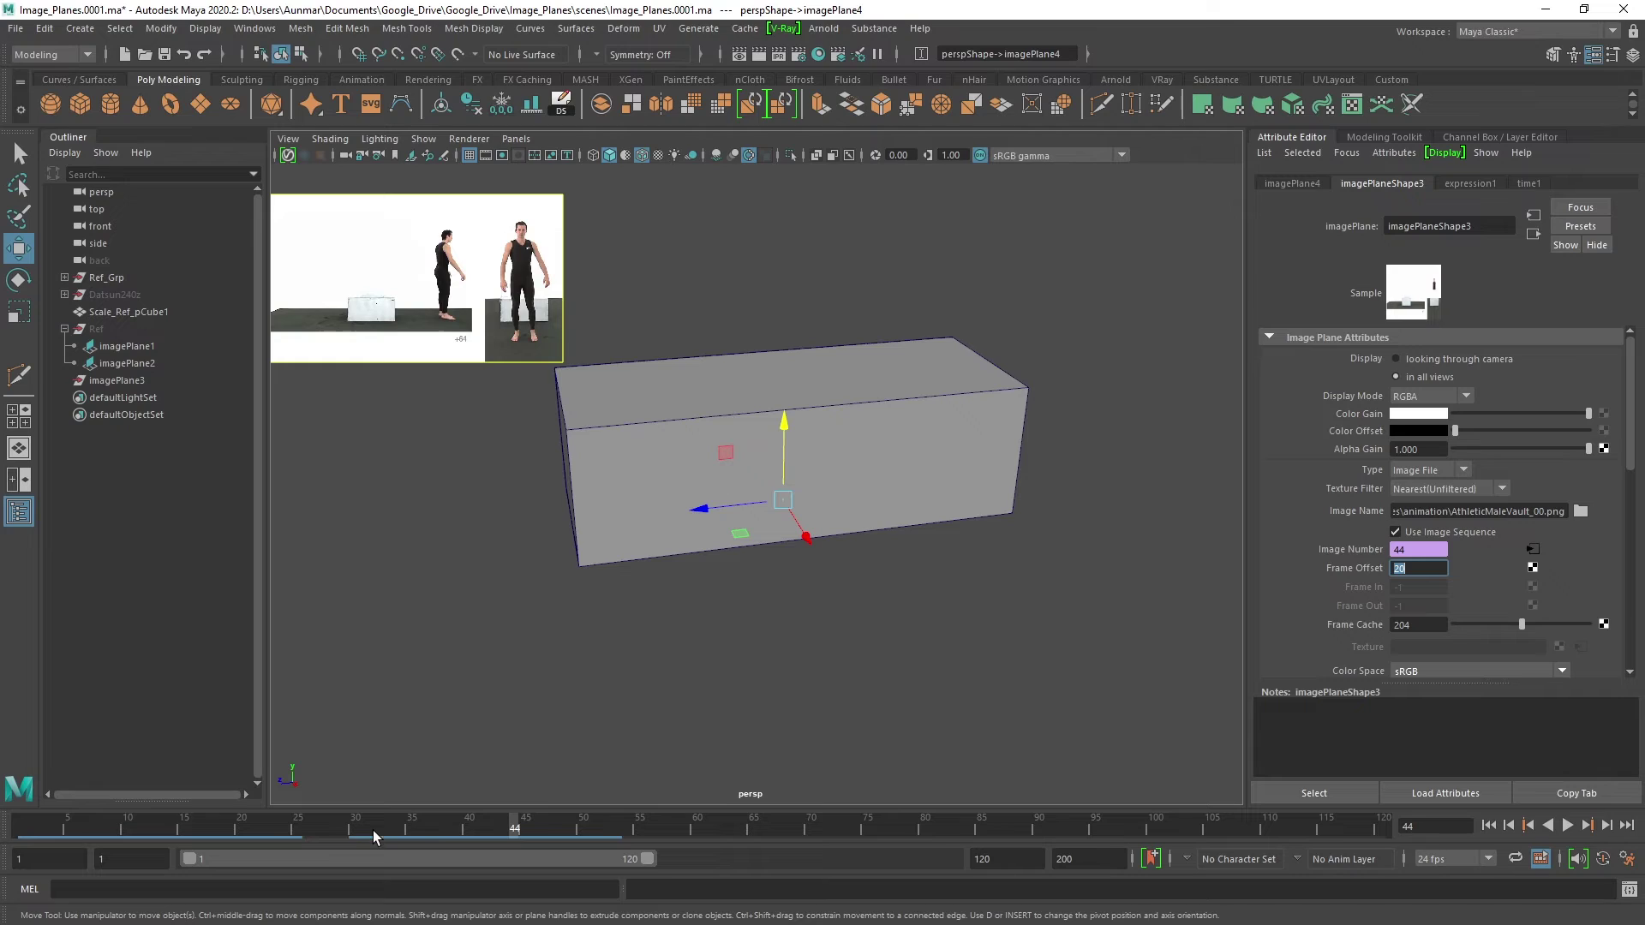
pyautogui.hotkey('alt', 'v')
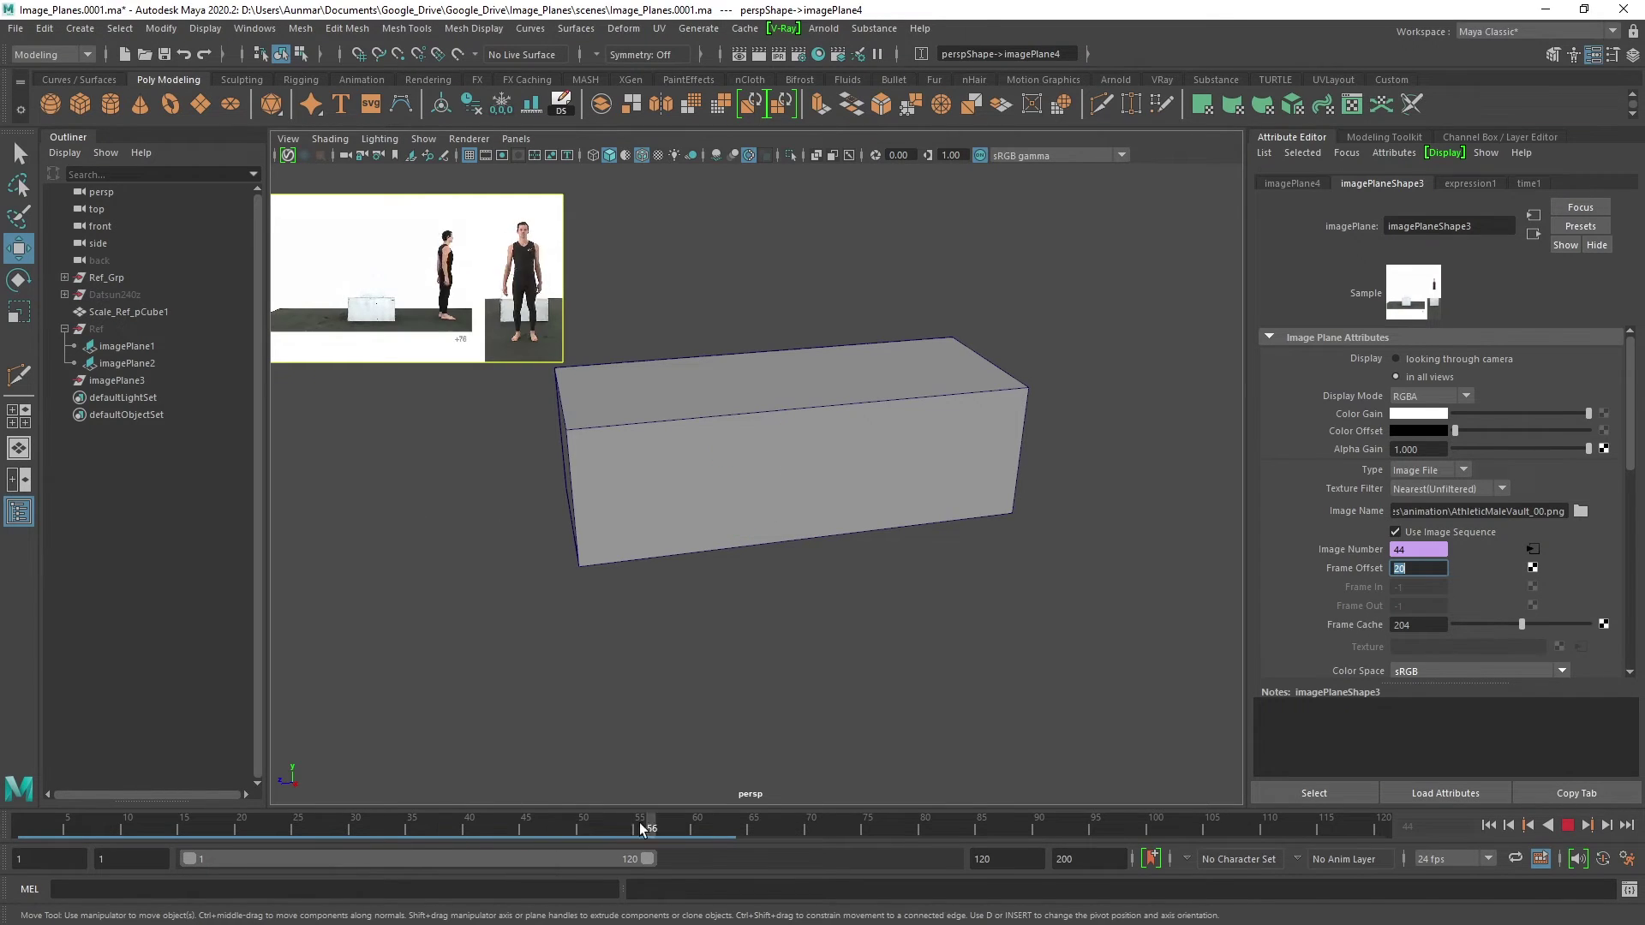
pyautogui.hotkey('alt', 'v')
pyautogui.hotkey('alt', 'shift', 'v')
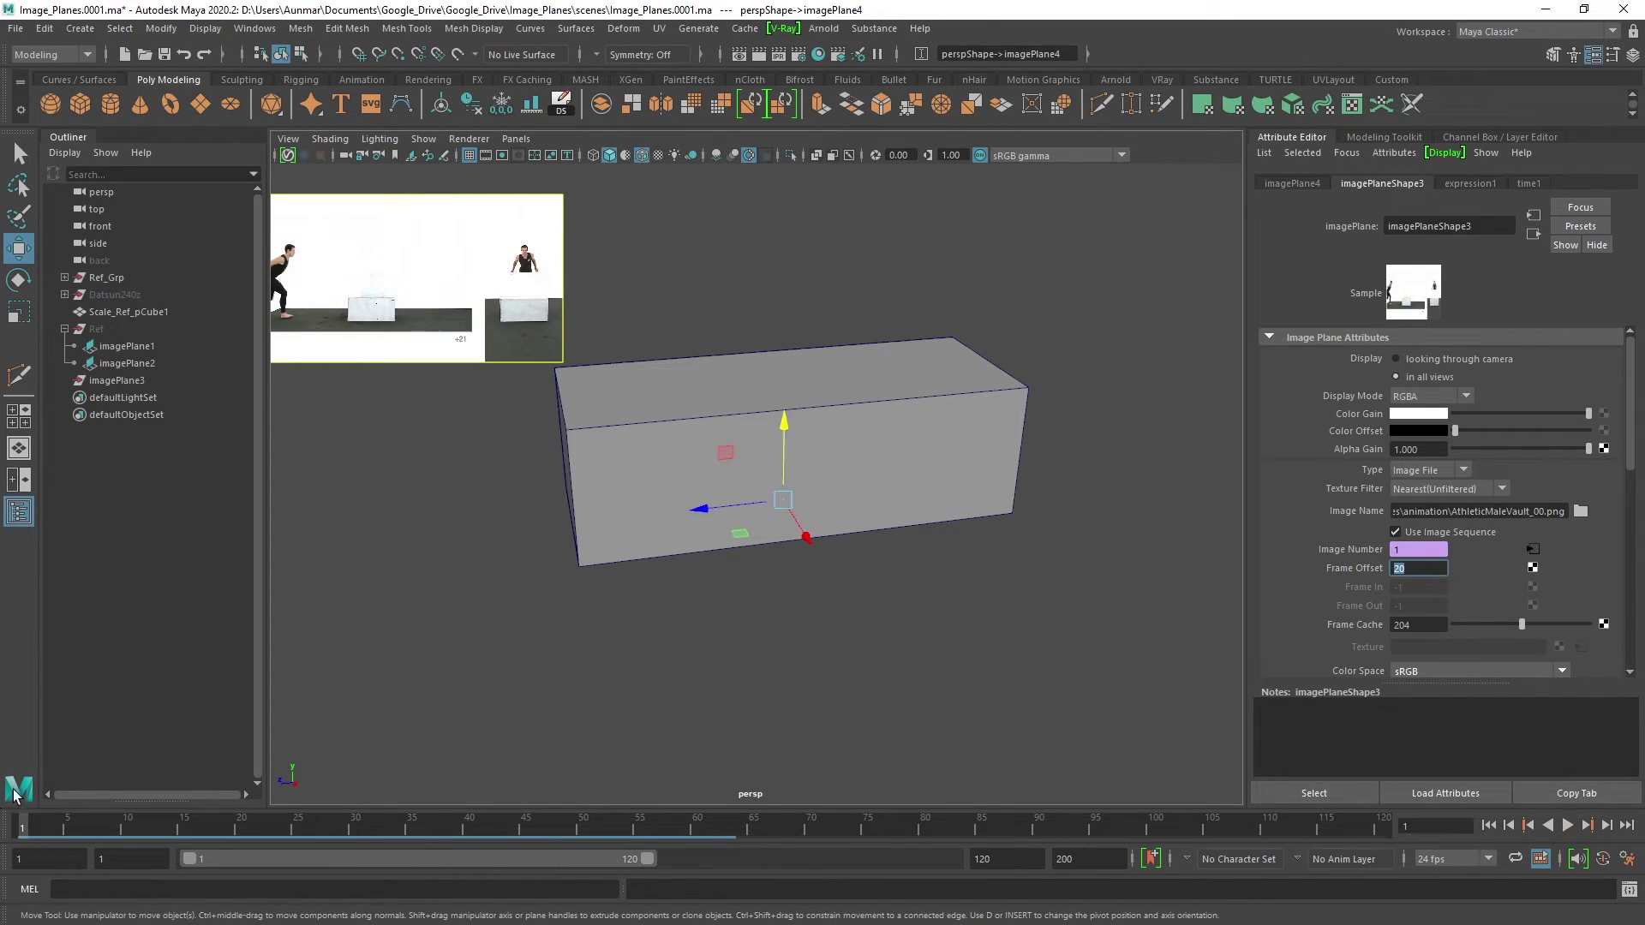